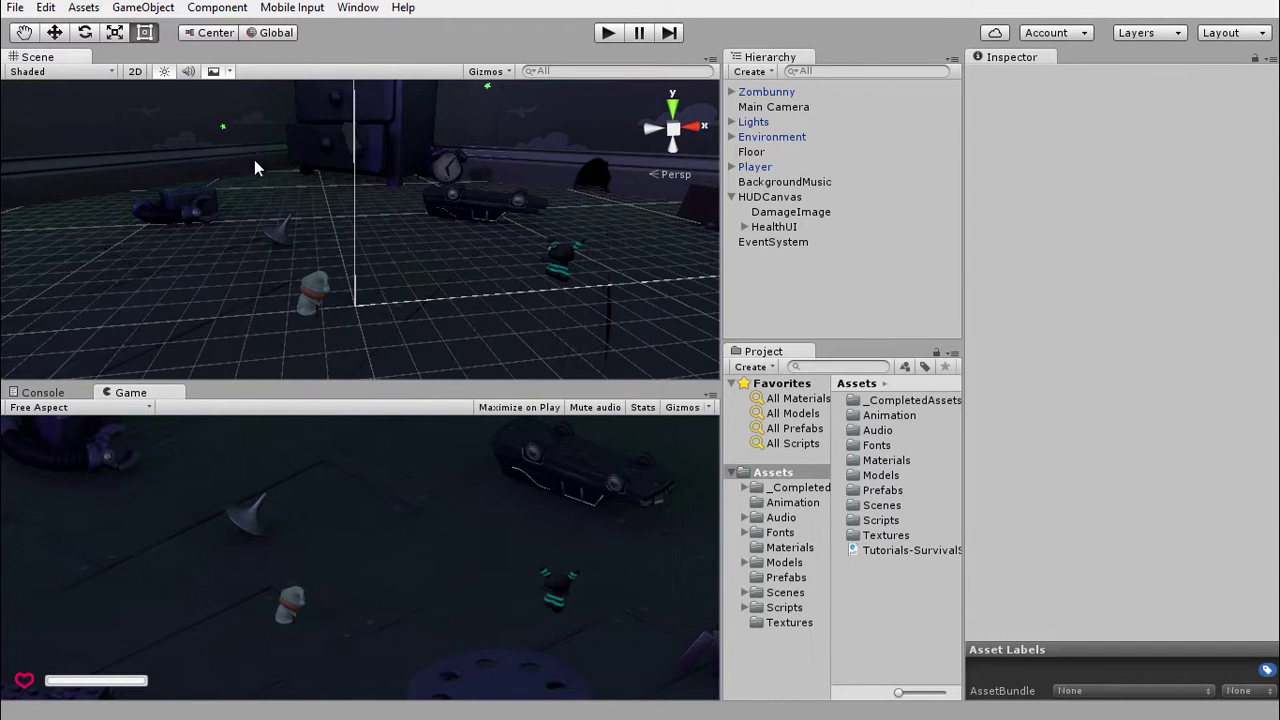
Step: Switch the Scene view to 2D and zoom in until HUDCanvas fills most of the view
{"action": "left_click", "coordinate": [133, 72]}
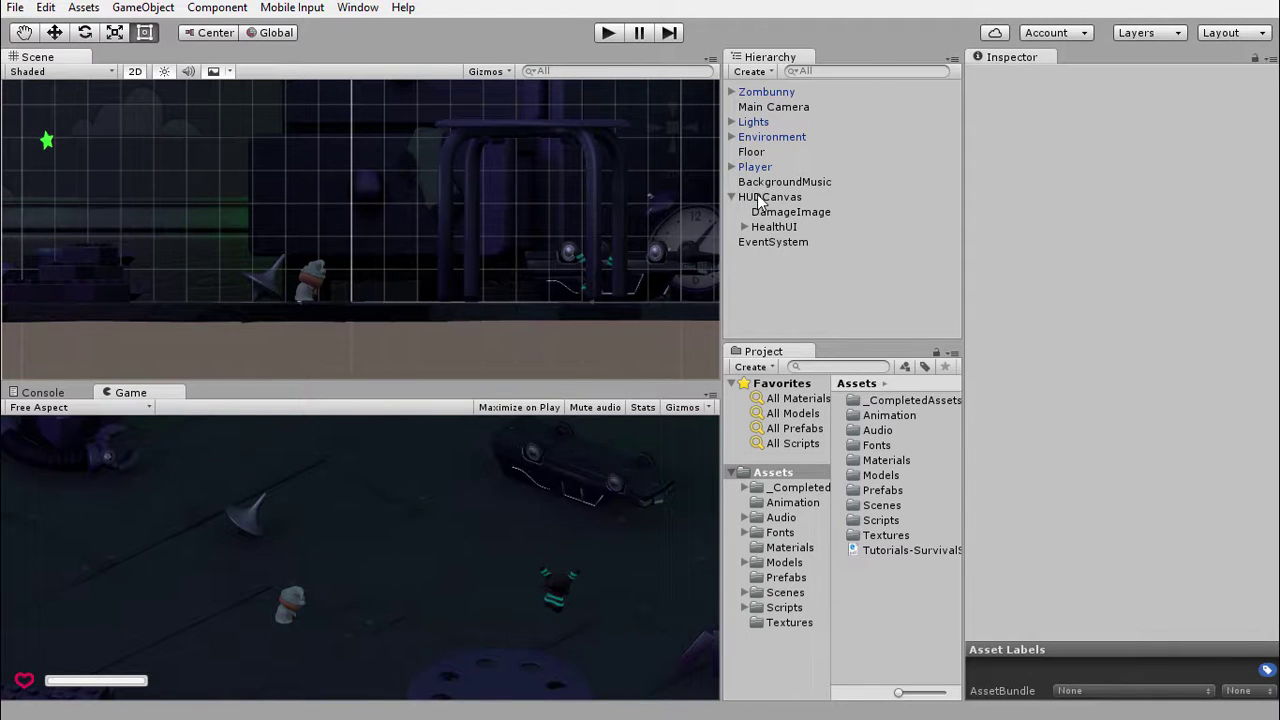
{"action": "double_click", "coordinate": [758, 199]}
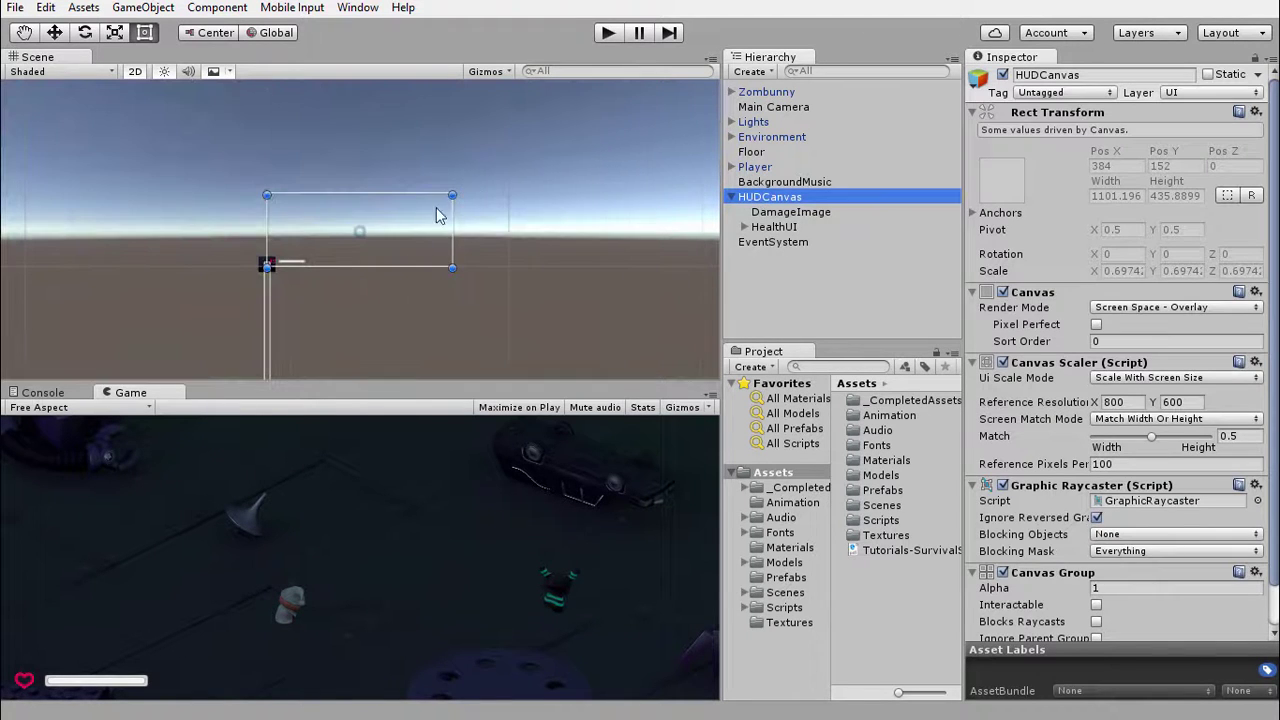
{"action": "scroll", "coordinate": [343, 250], "scroll_direction": "up", "scroll_amount": 2}
{"action": "scroll", "coordinate": [343, 254], "scroll_direction": "up", "scroll_amount": 2}
{"action": "scroll", "coordinate": [343, 254], "scroll_direction": "up", "scroll_amount": 1}
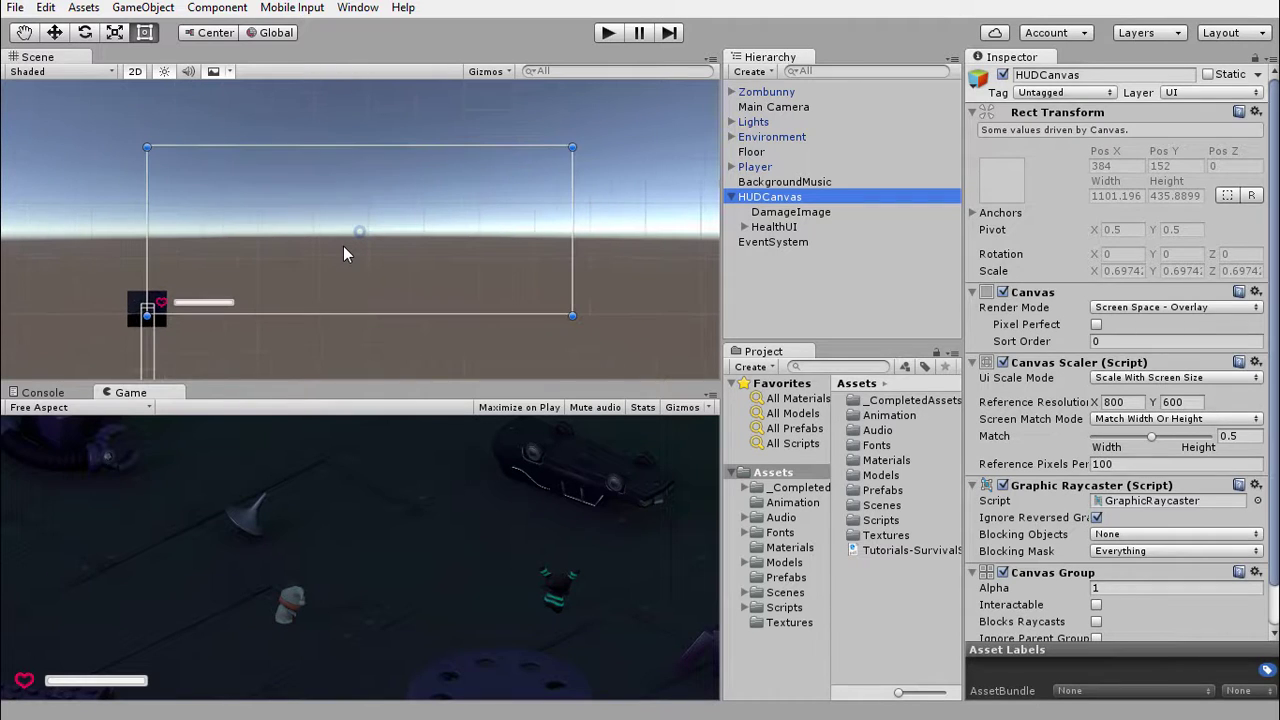
{"action": "scroll", "coordinate": [343, 254], "scroll_direction": "up", "scroll_amount": 1}
{"action": "scroll", "coordinate": [343, 254], "scroll_direction": "up", "scroll_amount": 1}
{"action": "scroll", "coordinate": [343, 254], "scroll_direction": "up", "scroll_amount": 1}
{"action": "scroll", "coordinate": [343, 254], "scroll_direction": "up", "scroll_amount": 1}
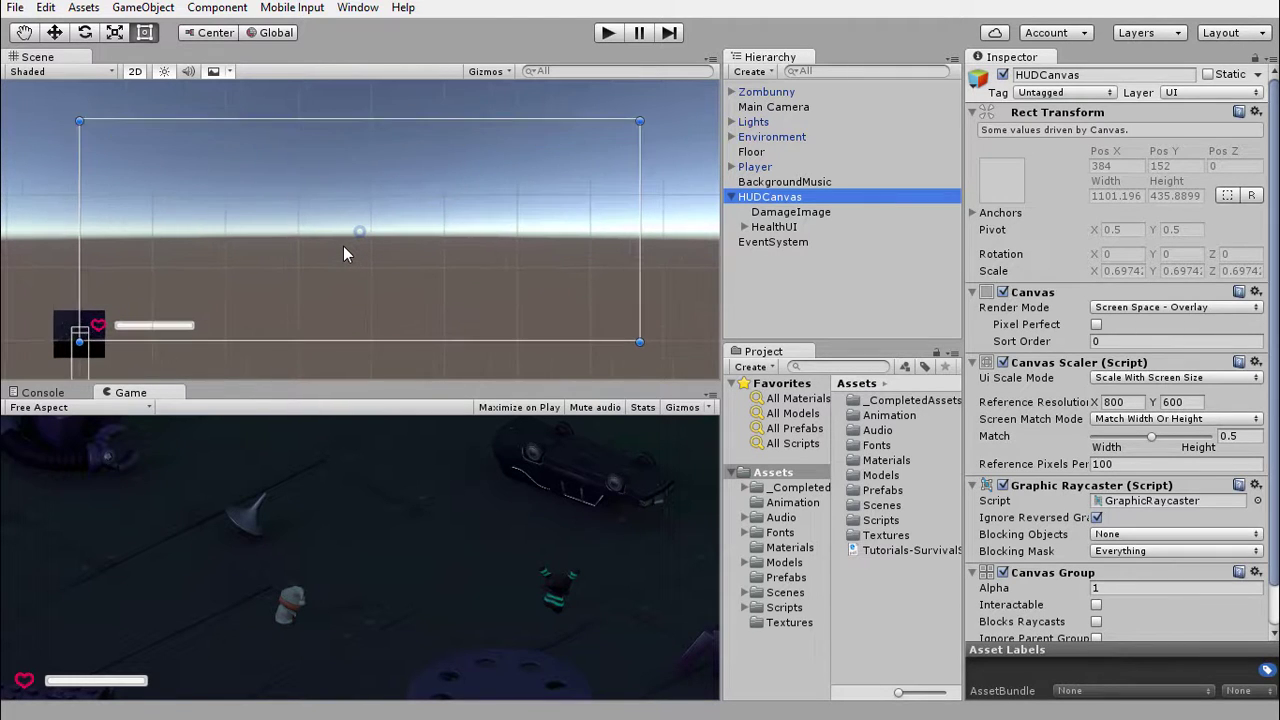
{"action": "scroll", "coordinate": [343, 254], "scroll_direction": "up", "scroll_amount": 1}
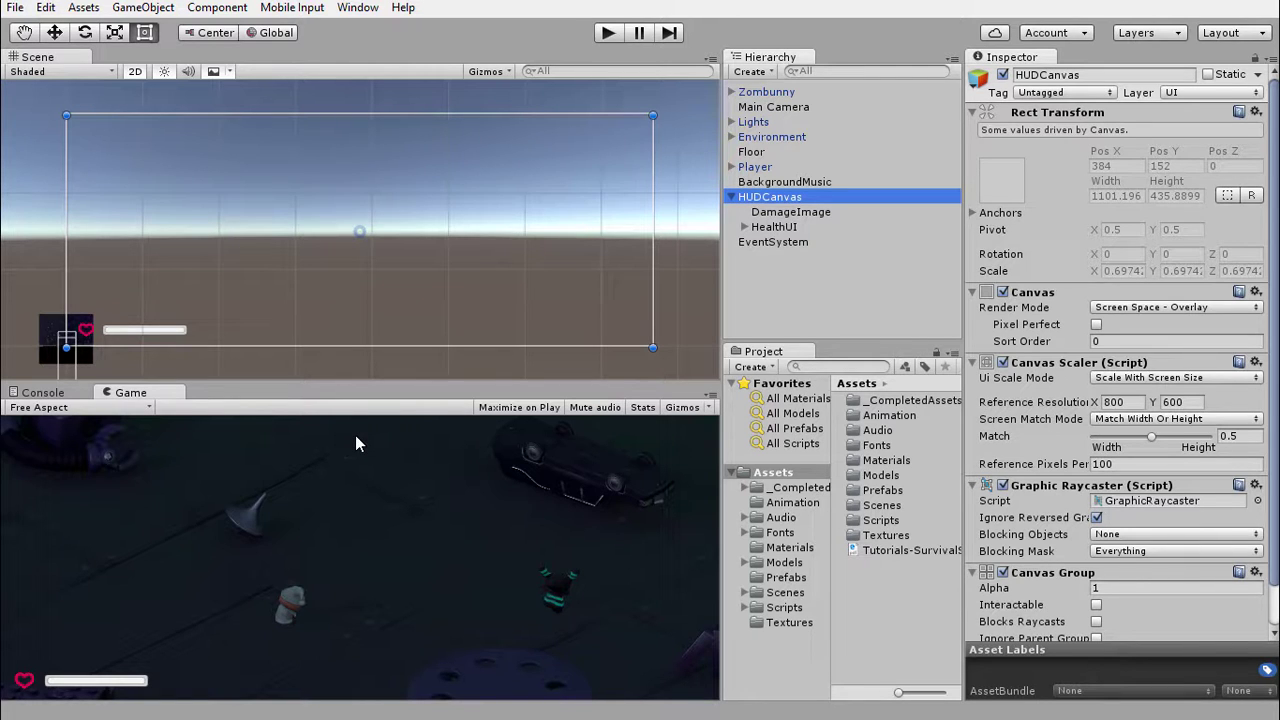
Step: Add a UI > Text child to HUDCanvas, showing 'New Text' at the canvas centre
{"action": "right_click", "coordinate": [757, 200]}
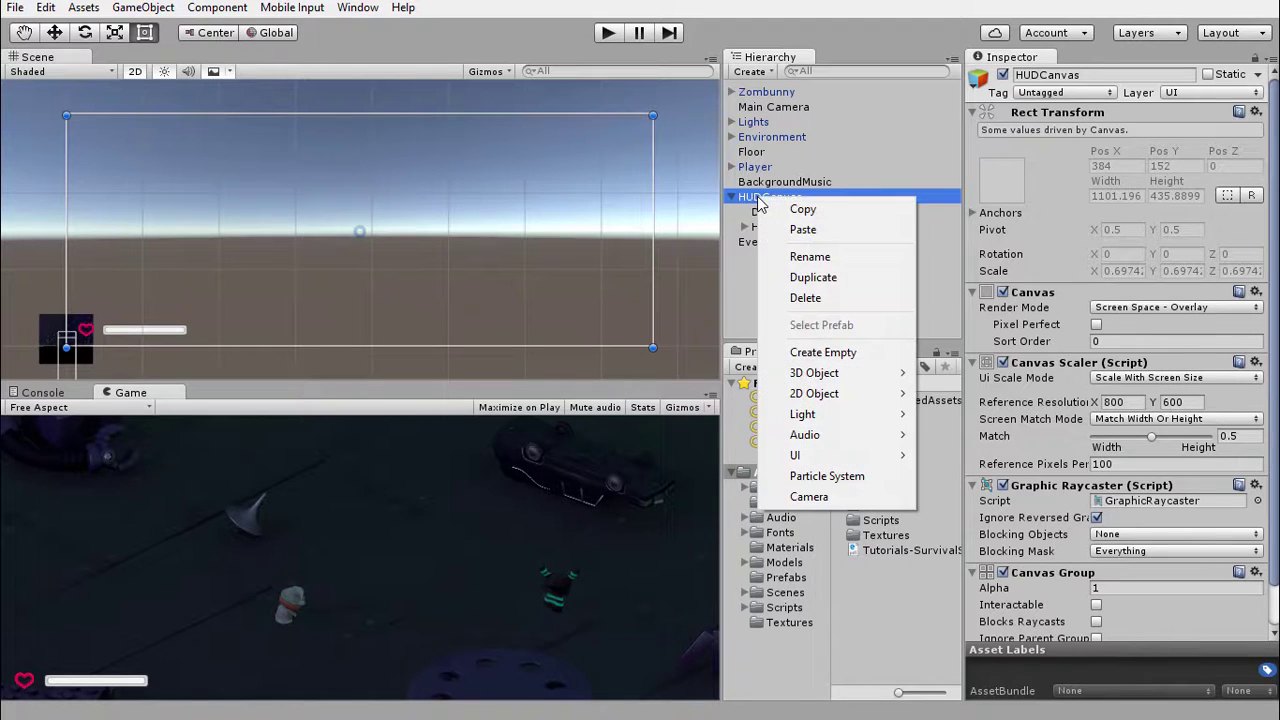
{"action": "mouse_move", "coordinate": [797, 452]}
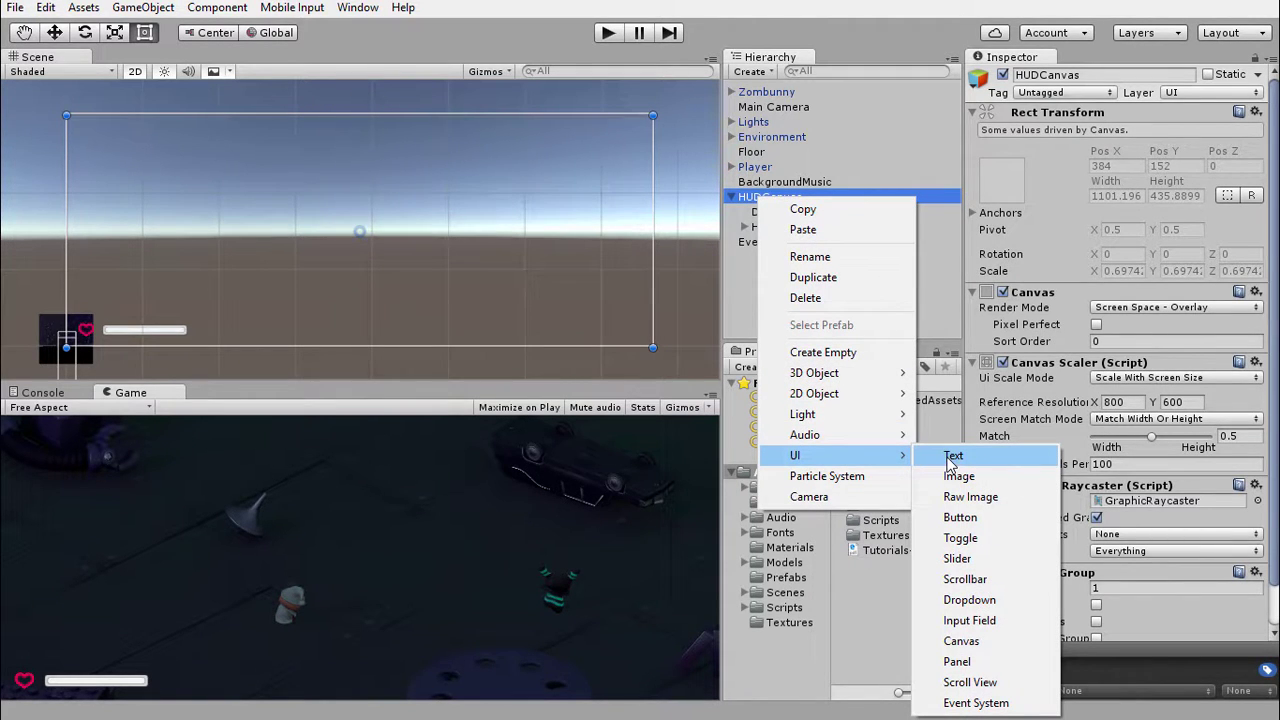
{"action": "left_click", "coordinate": [950, 458]}
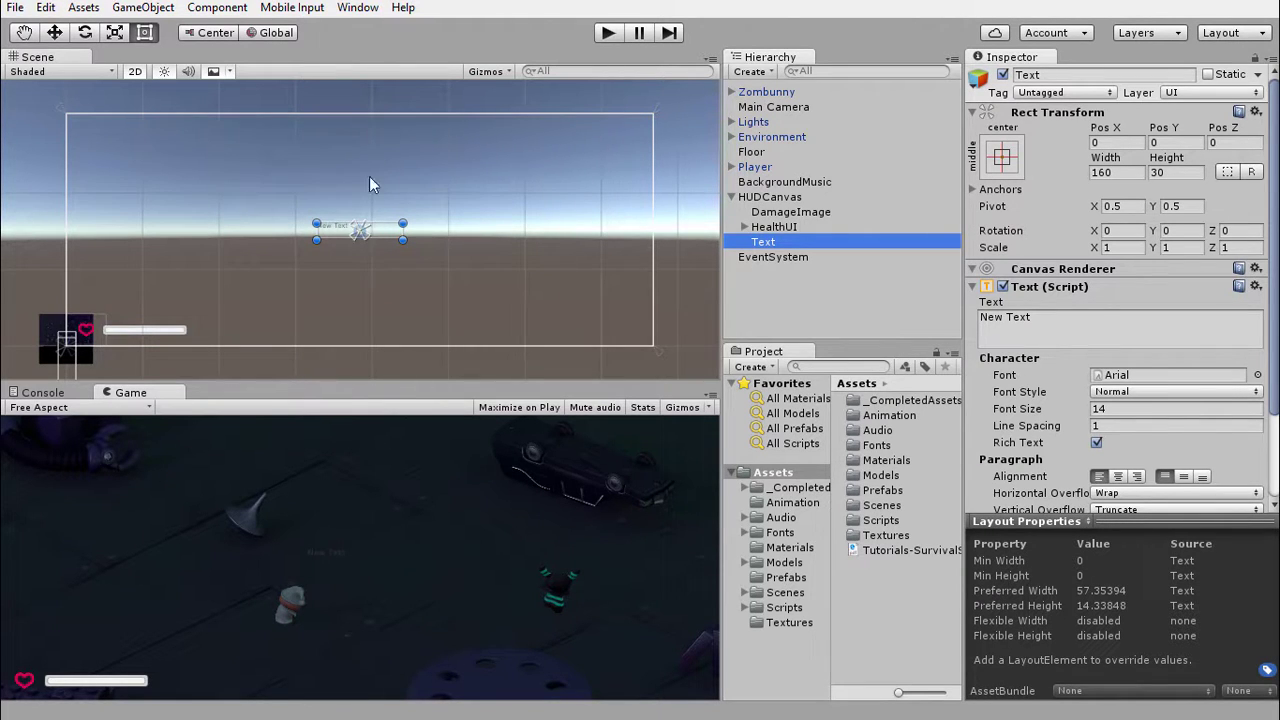
Step: Anchor the Text to the top-center preset and set its Pos Y to -55
{"action": "left_click", "coordinate": [1003, 157]}
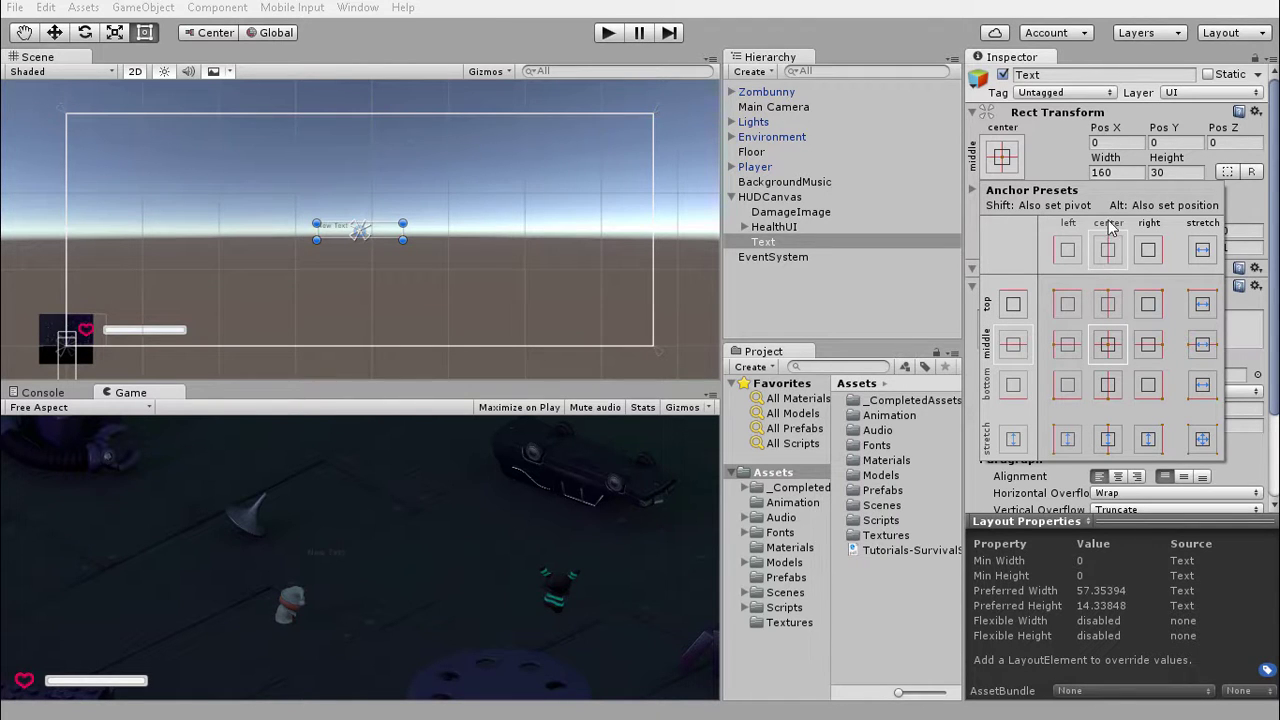
{"action": "left_click", "coordinate": [1108, 307]}
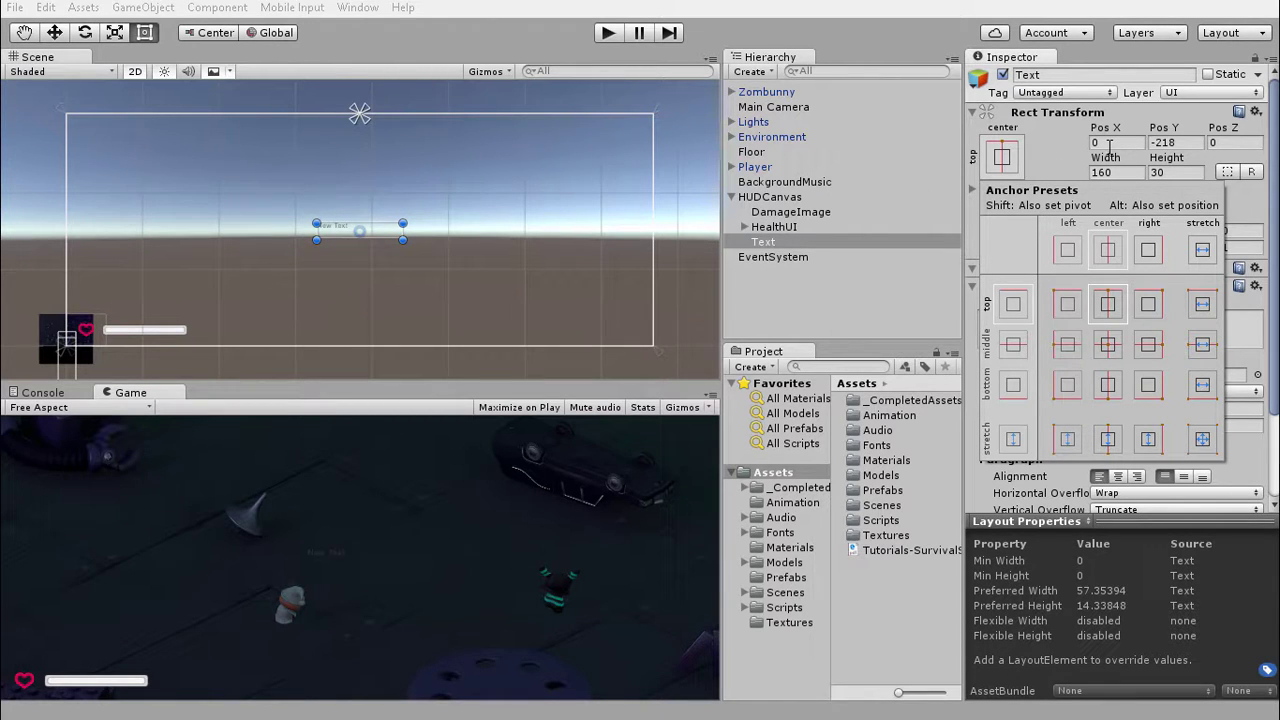
{"action": "left_click", "coordinate": [1160, 145]}
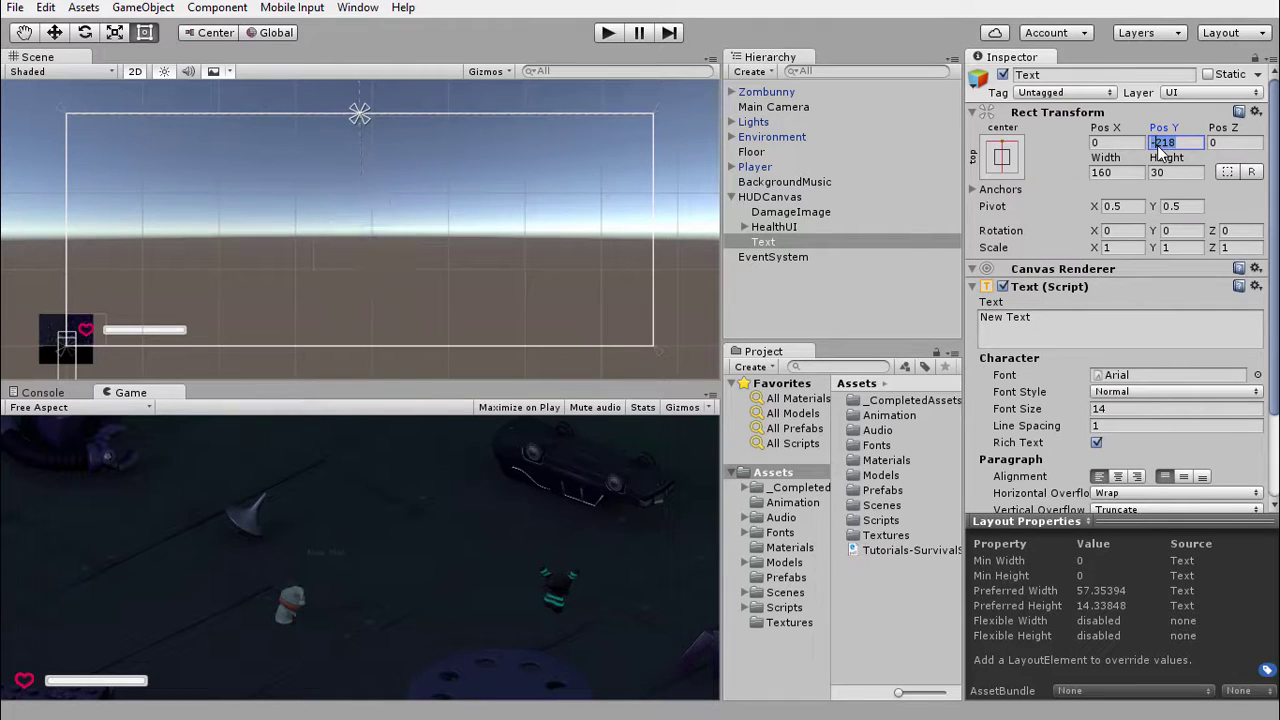
{"action": "type", "text": "8"}
{"action": "type", "text": "-"}
{"action": "type", "text": "55"}
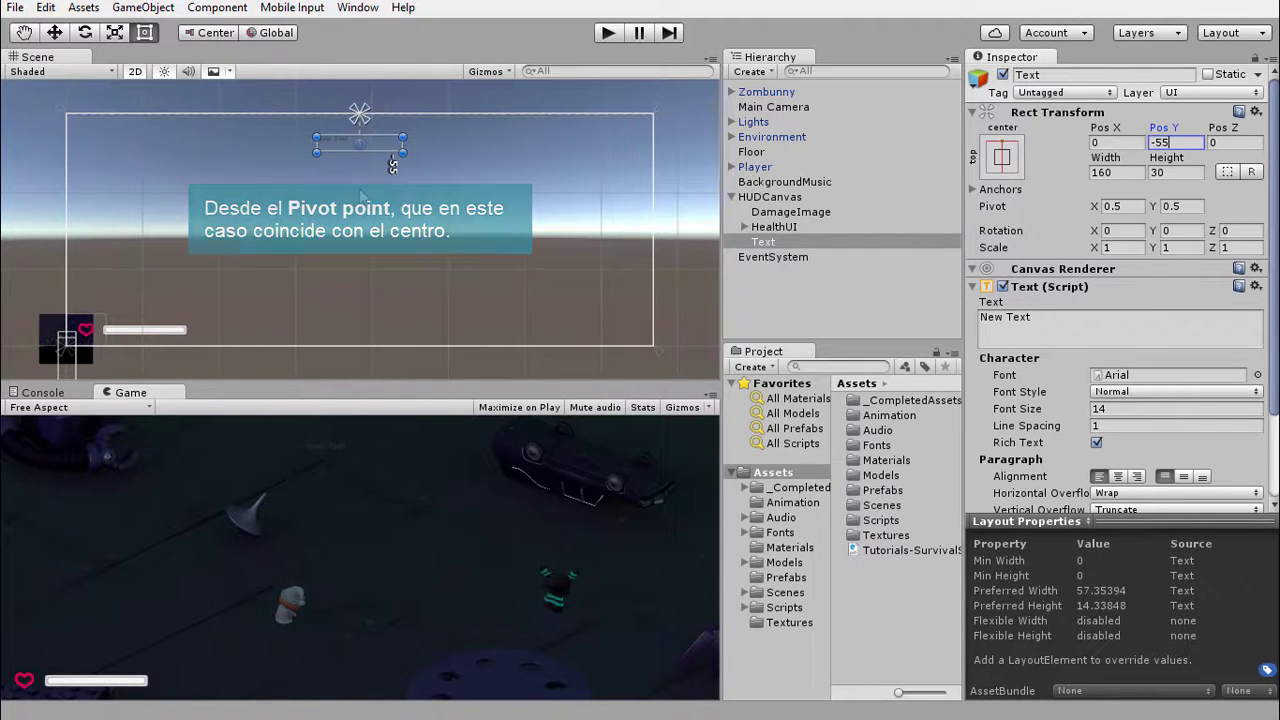
{"action": "scroll", "coordinate": [359, 188], "scroll_direction": "up", "scroll_amount": 5}
{"action": "mouse_move", "coordinate": [362, 182]}
{"action": "middle_mouse_down"}
{"action": "mouse_move", "coordinate": [375, 175]}
{"action": "mouse_move", "coordinate": [357, 270]}
{"action": "middle_mouse_up"}
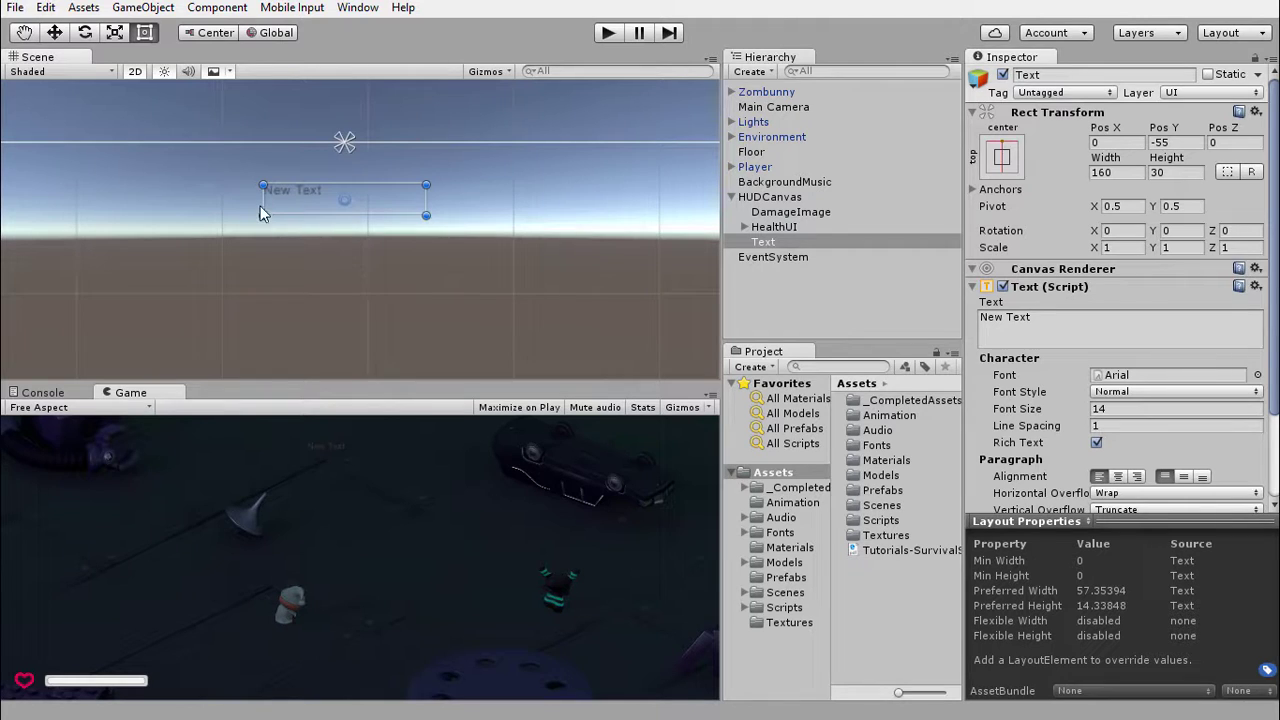
Step: Resize the Text box to width 300 and height 50
{"action": "left_click", "coordinate": [1108, 173]}
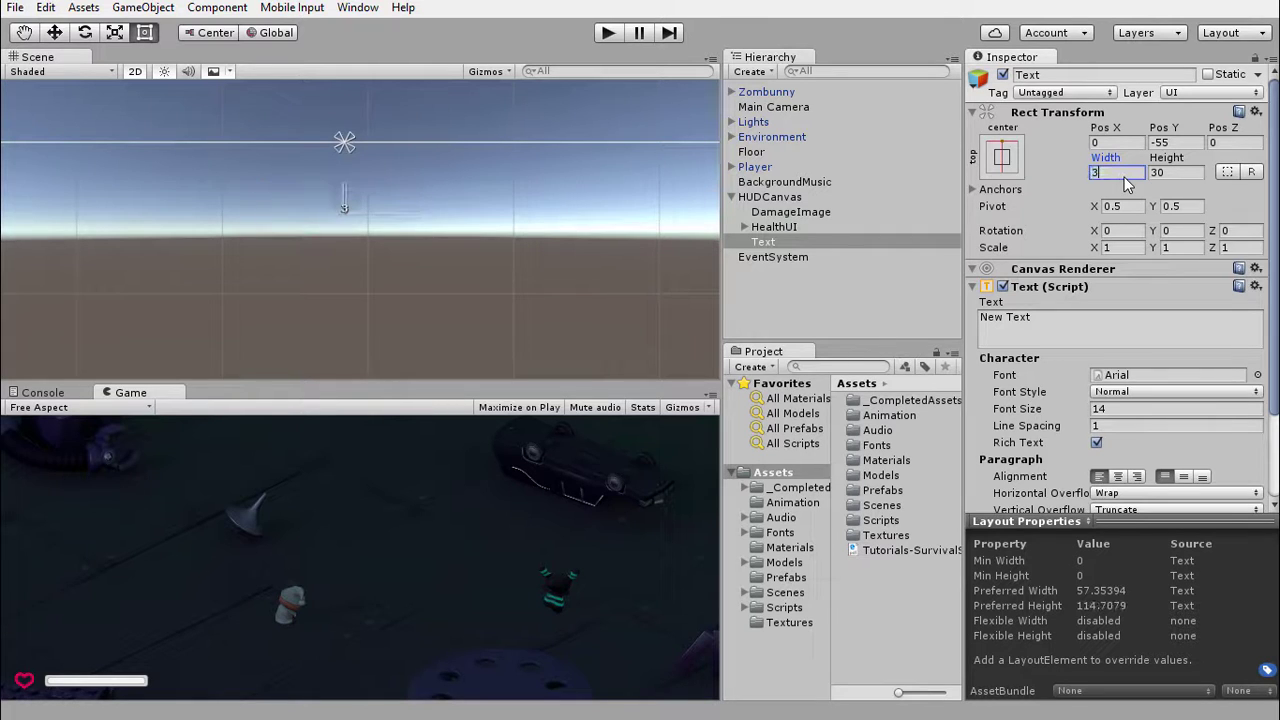
{"action": "type", "text": "300"}
{"action": "left_click", "coordinate": [1160, 175]}
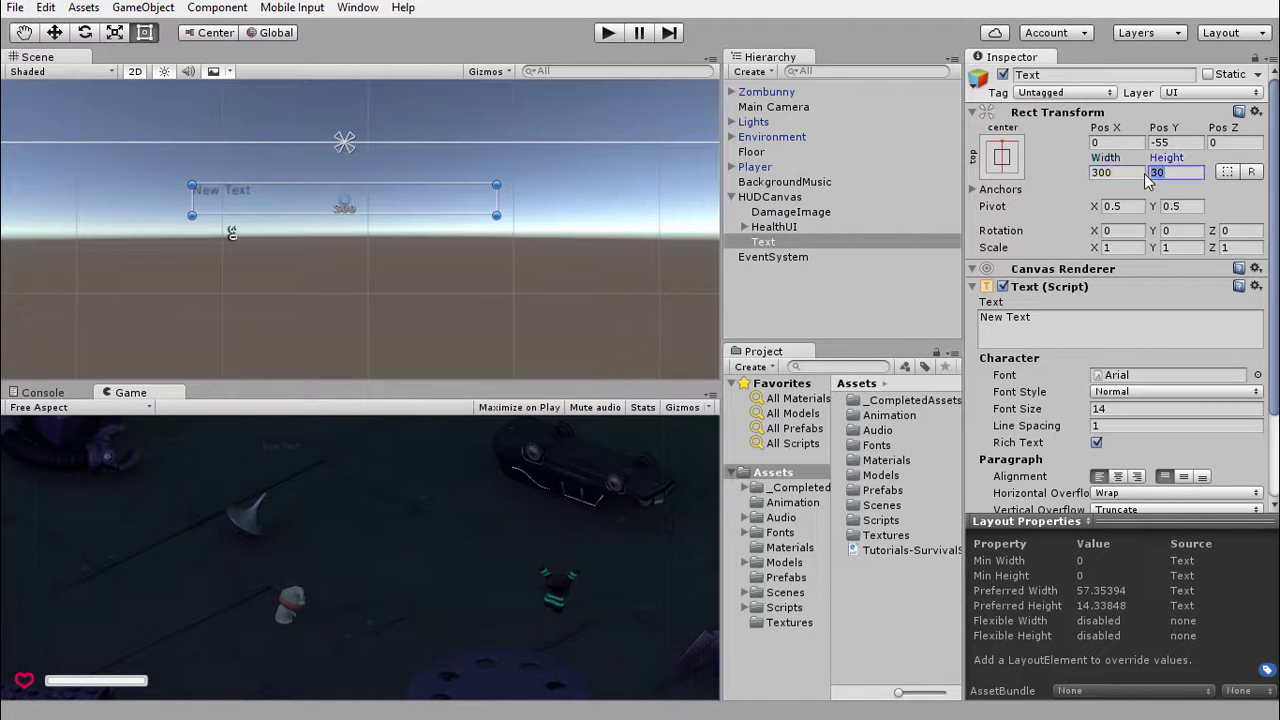
{"action": "type", "text": "50"}
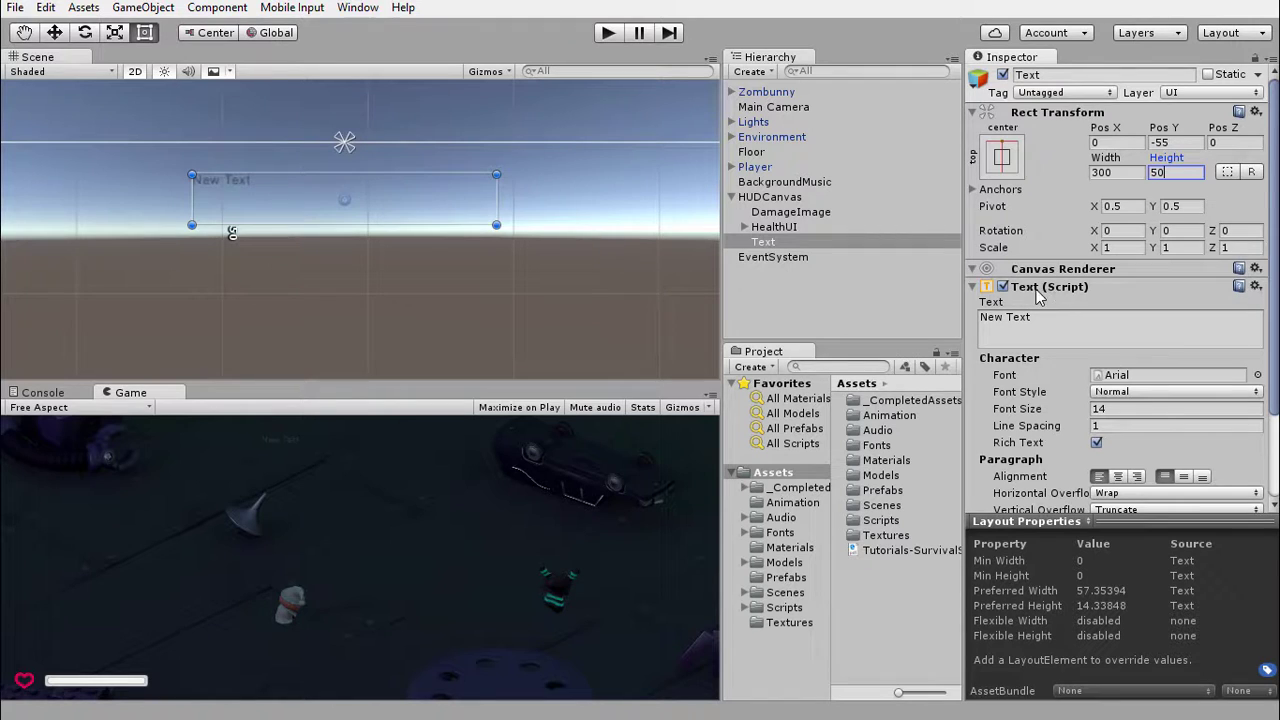
Step: Replace the placeholder 'New Text' content with 'Score: 0'
{"action": "left_click_drag", "start_coordinate": [1047, 325], "coordinate": [985, 319]}
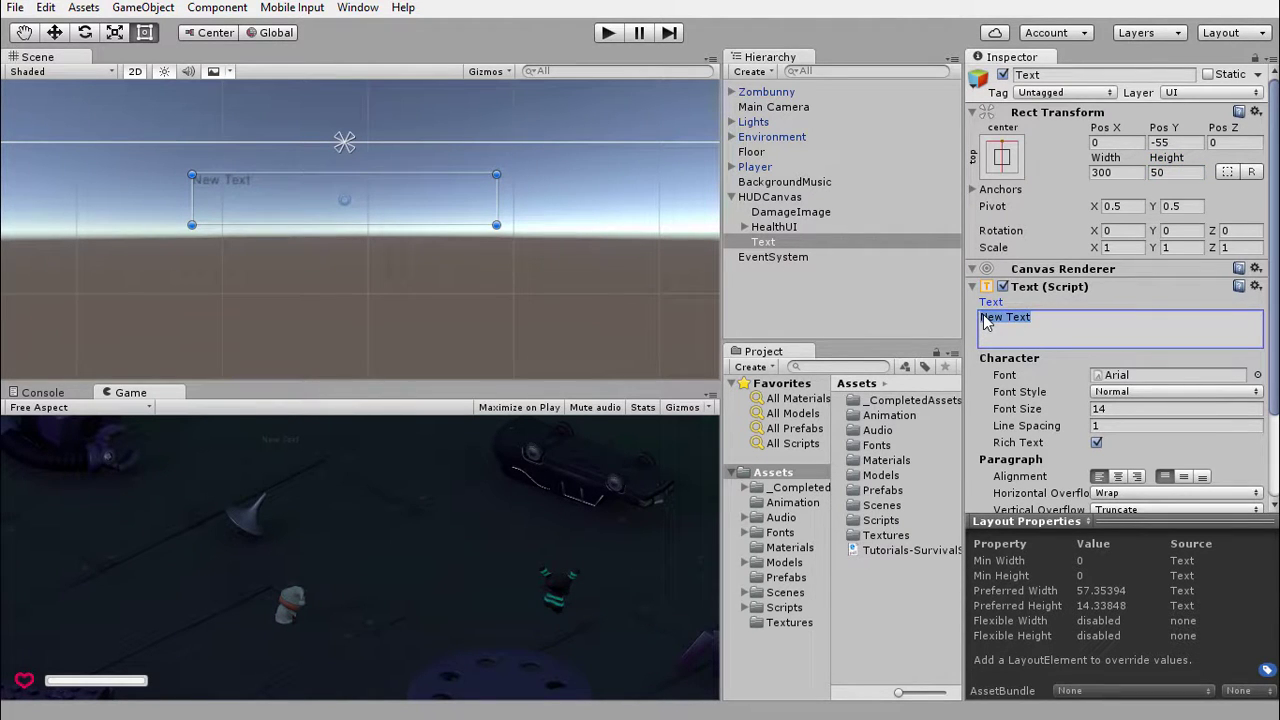
{"action": "type", "text": "Score:"}
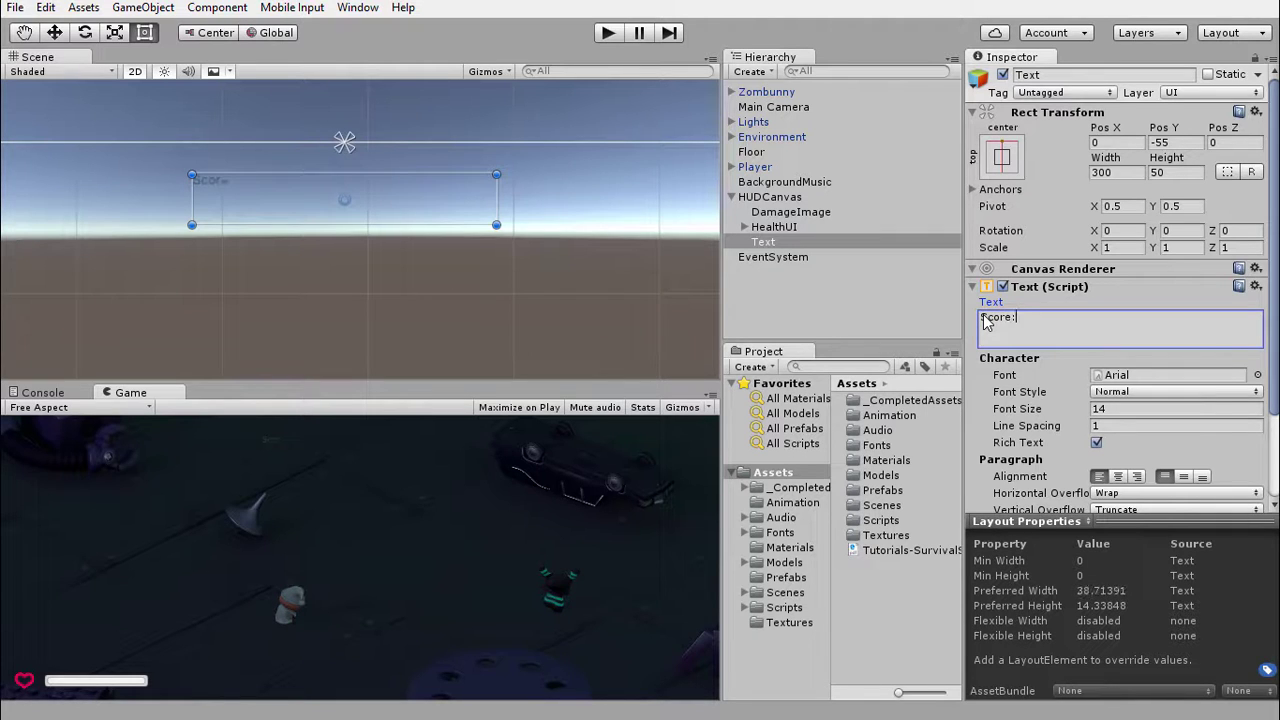
{"action": "type", "text": " 0"}
{"action": "left_click_drag", "start_coordinate": [1034, 318], "coordinate": [981, 322]}
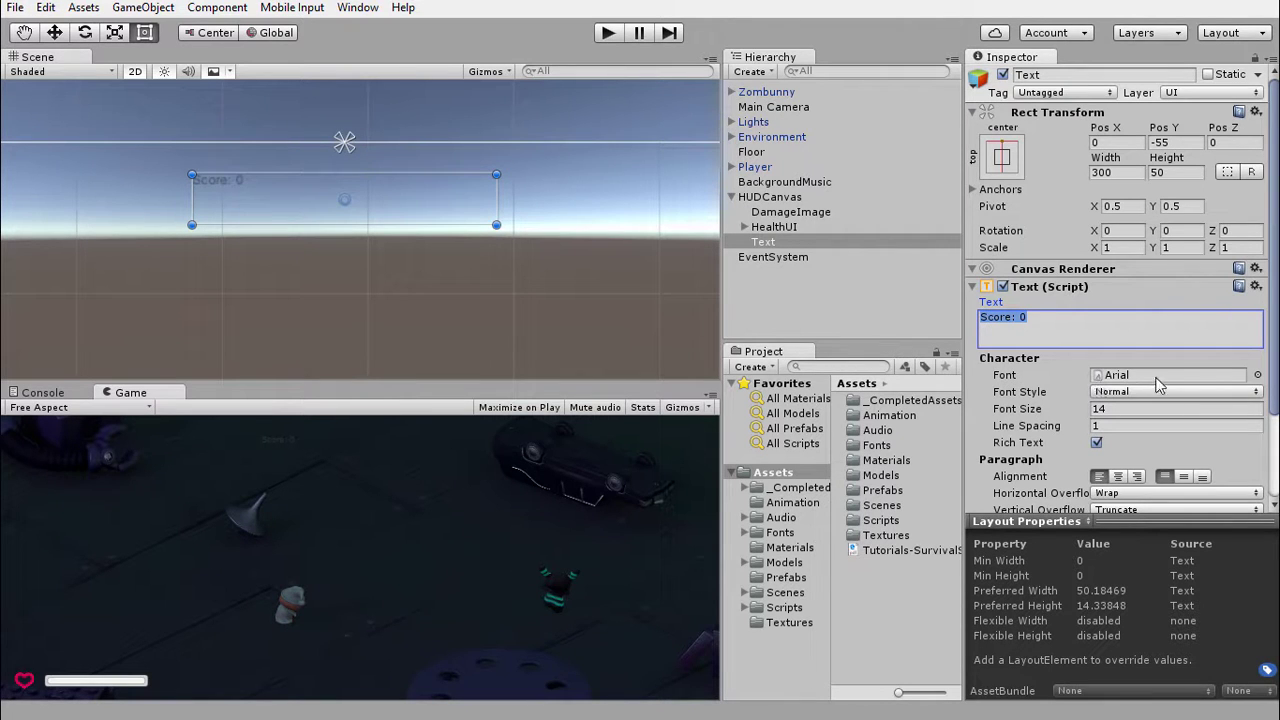
Step: Give the score label the LuckiestGuy font at font size 50
{"action": "left_click", "coordinate": [1258, 375]}
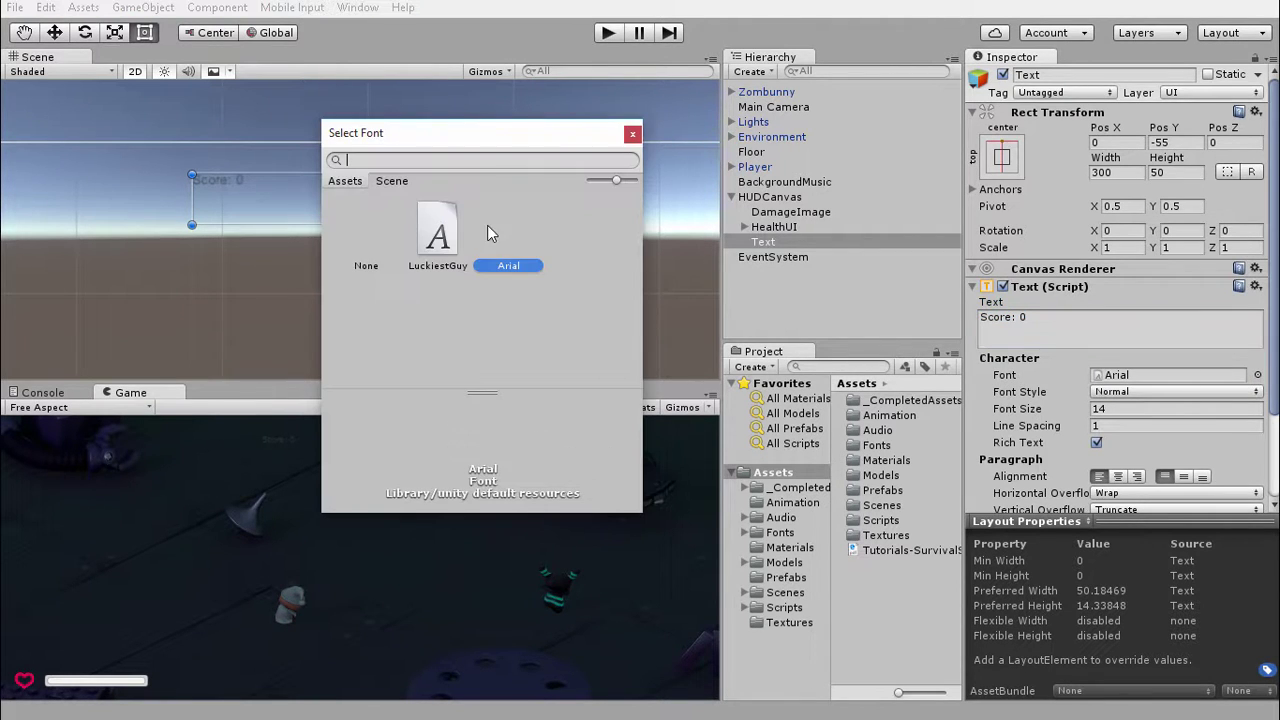
{"action": "double_click", "coordinate": [439, 238]}
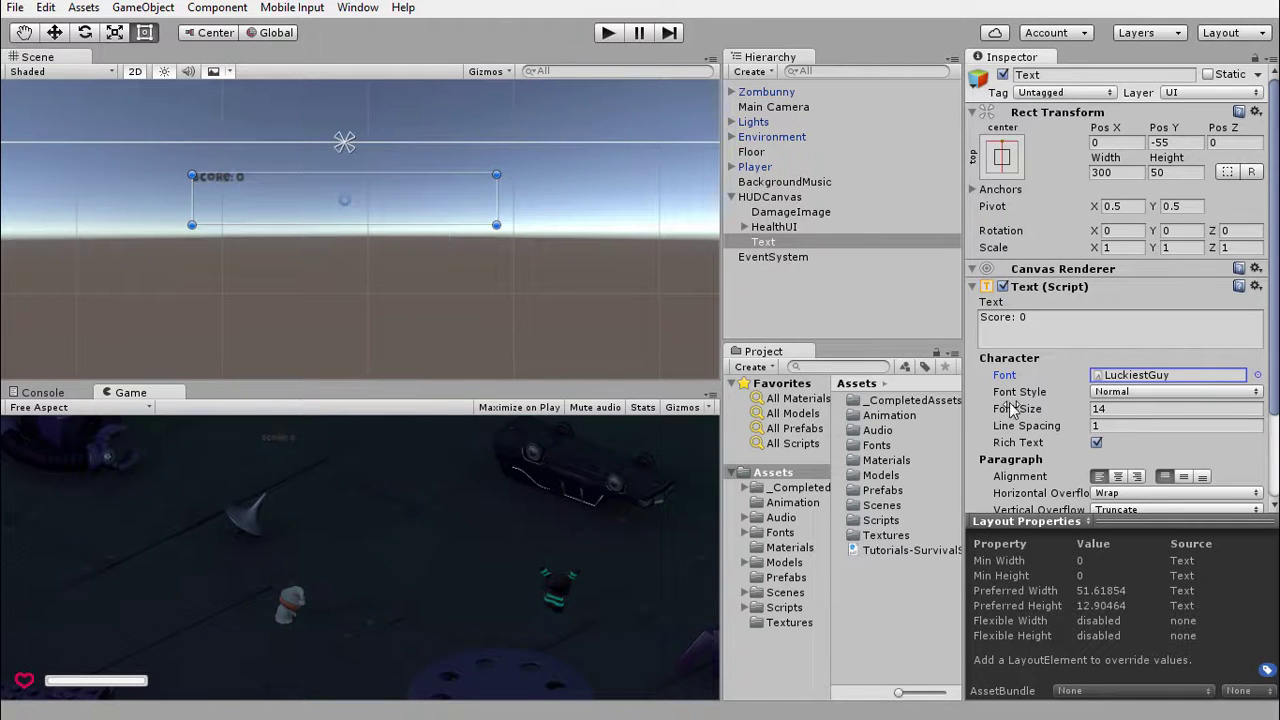
{"action": "left_click", "coordinate": [1089, 418]}
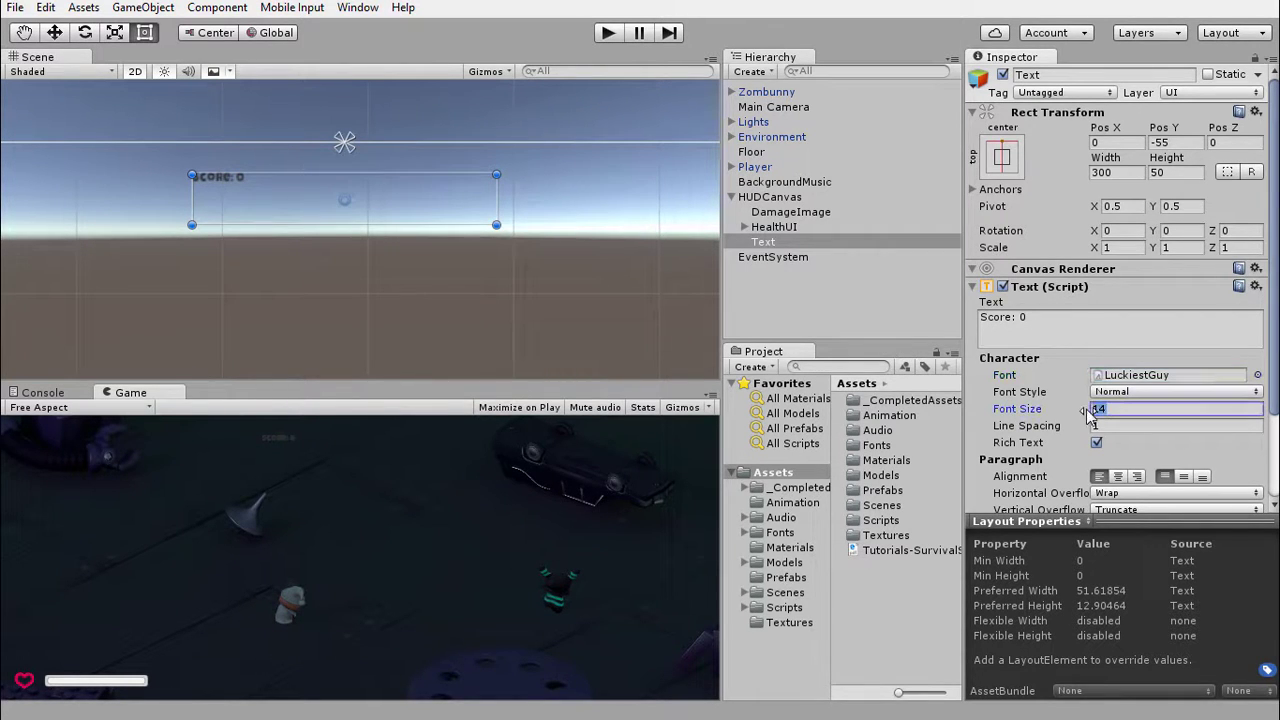
{"action": "type", "text": "5"}
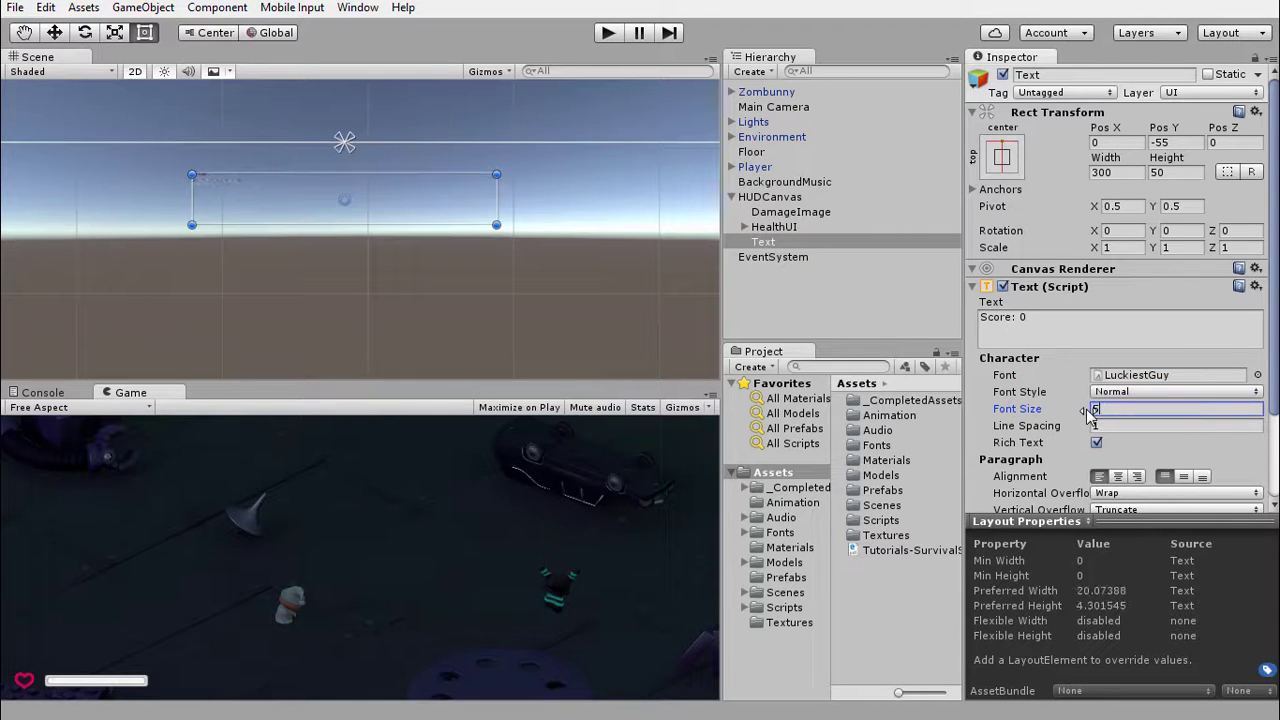
{"action": "type", "text": "0"}
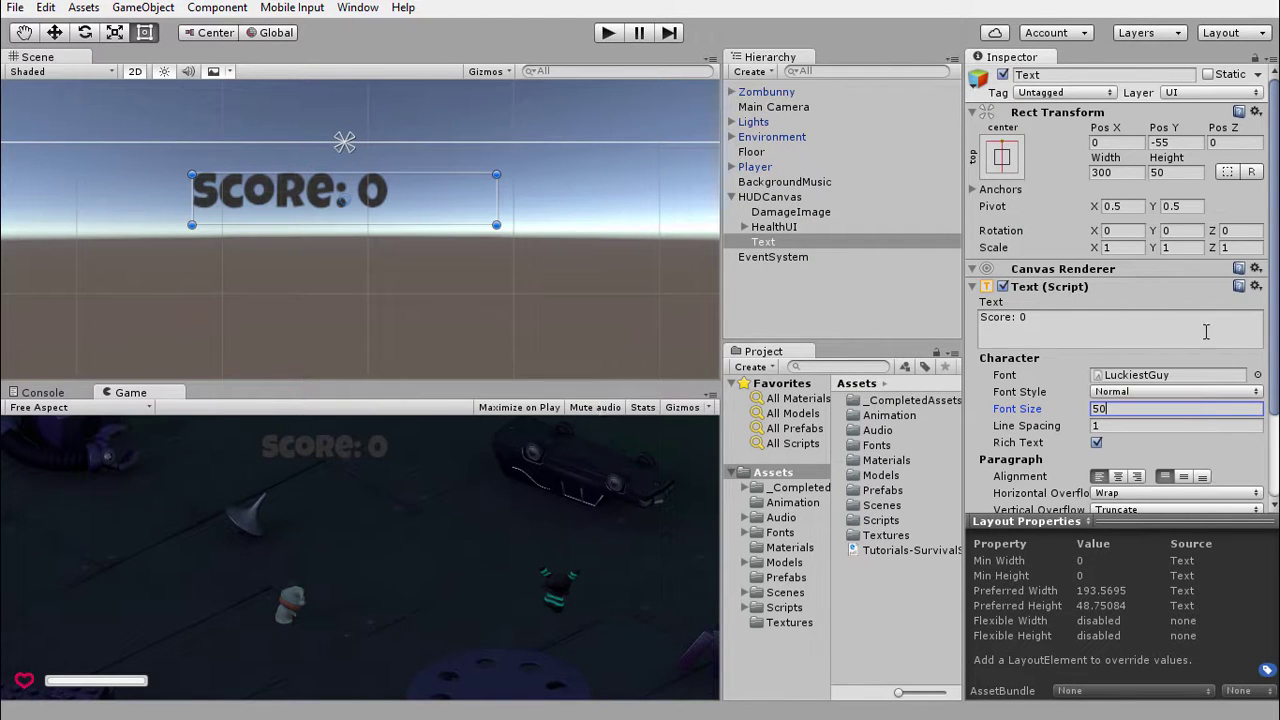
{"action": "scroll", "coordinate": [1274, 336], "scroll_direction": "down", "scroll_amount": 1}
{"action": "scroll", "coordinate": [1189, 371], "scroll_direction": "down", "scroll_amount": 1}
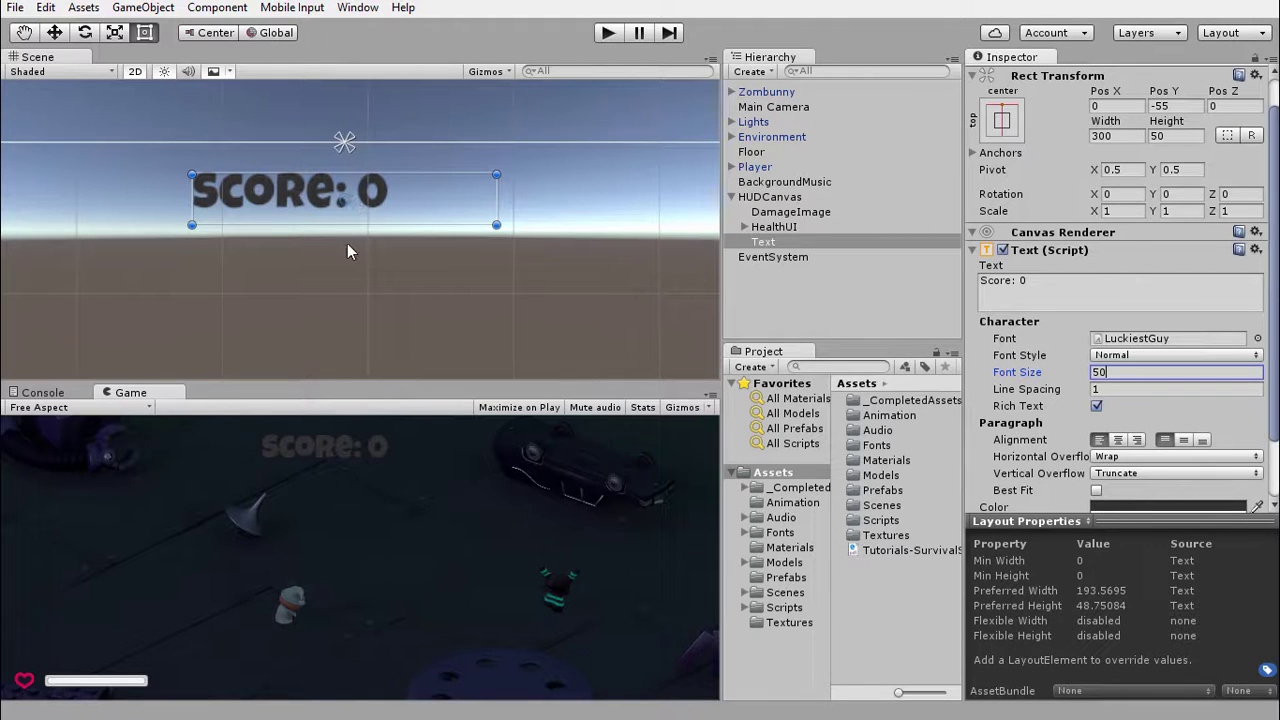
Step: Centre the score text both horizontally and vertically within its box
{"action": "left_click", "coordinate": [1118, 440]}
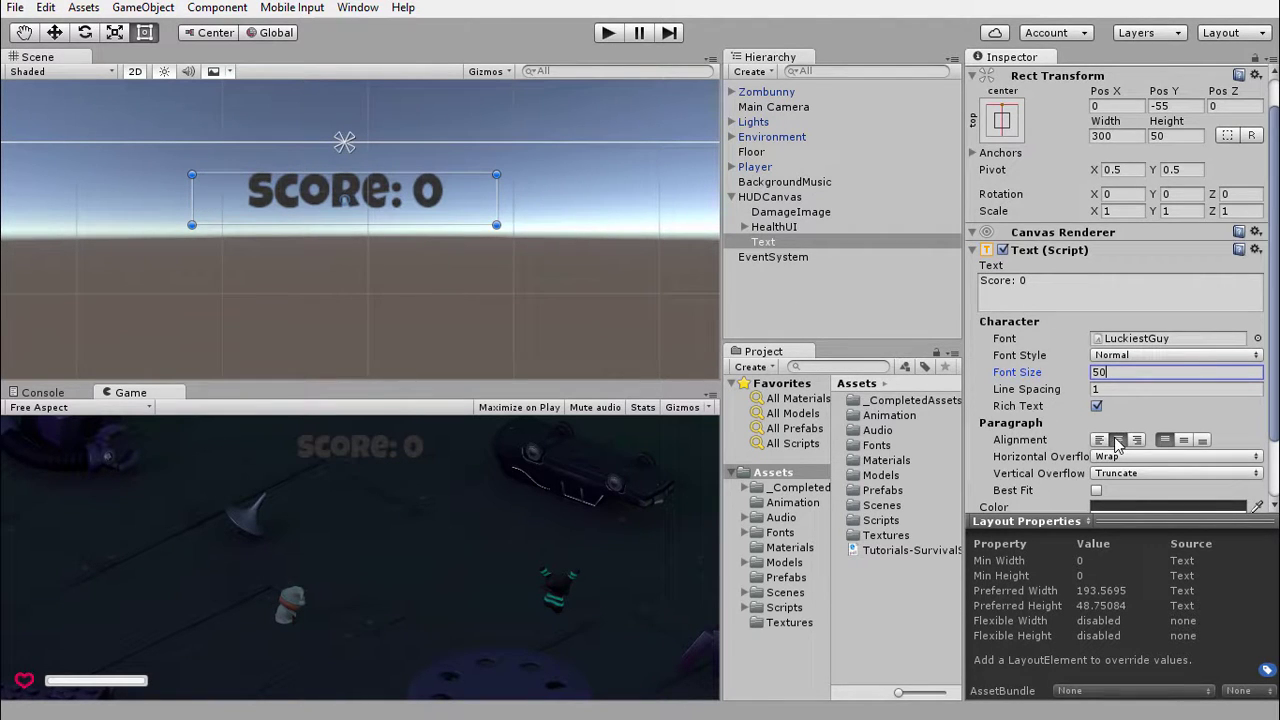
{"action": "left_click", "coordinate": [1183, 442]}
{"action": "scroll", "coordinate": [1175, 380], "scroll_direction": "down", "scroll_amount": 1}
{"action": "scroll", "coordinate": [1120, 395], "scroll_direction": "down", "scroll_amount": 1}
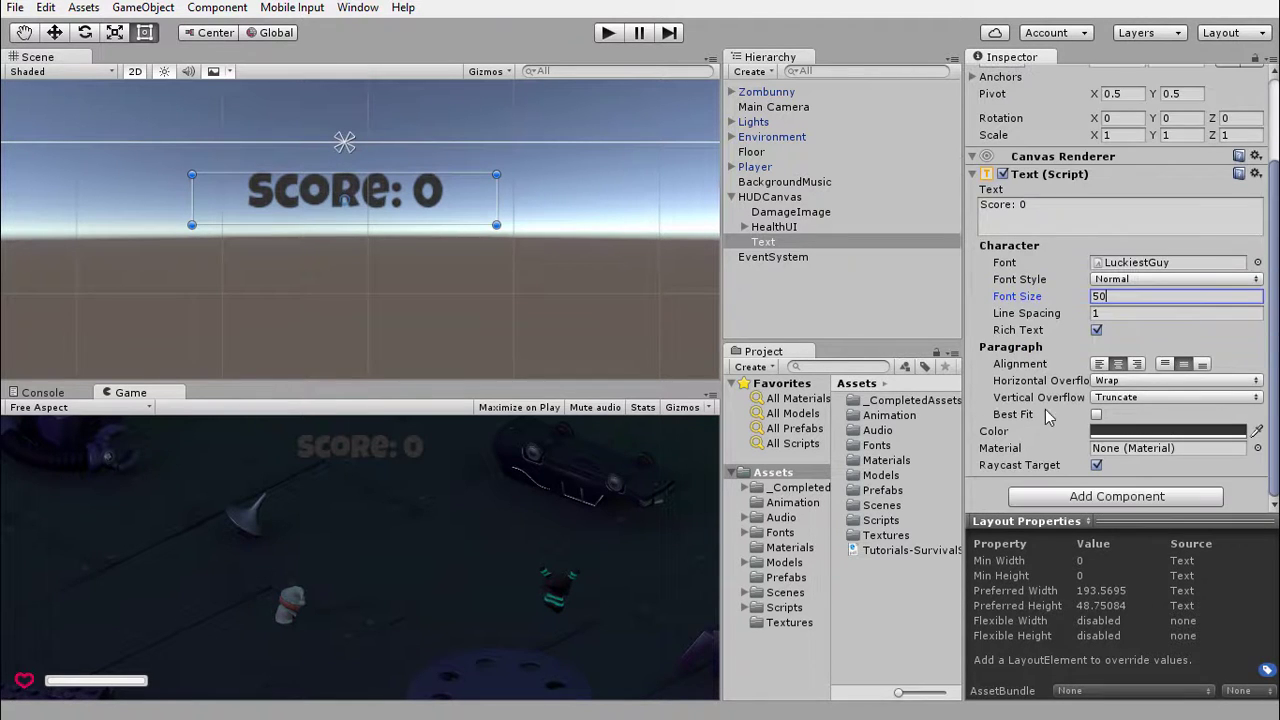
Step: Change the score text colour from dark grey to white
{"action": "left_click", "coordinate": [1120, 433]}
{"action": "left_click_drag", "start_coordinate": [37, 150], "coordinate": [41, 94]}
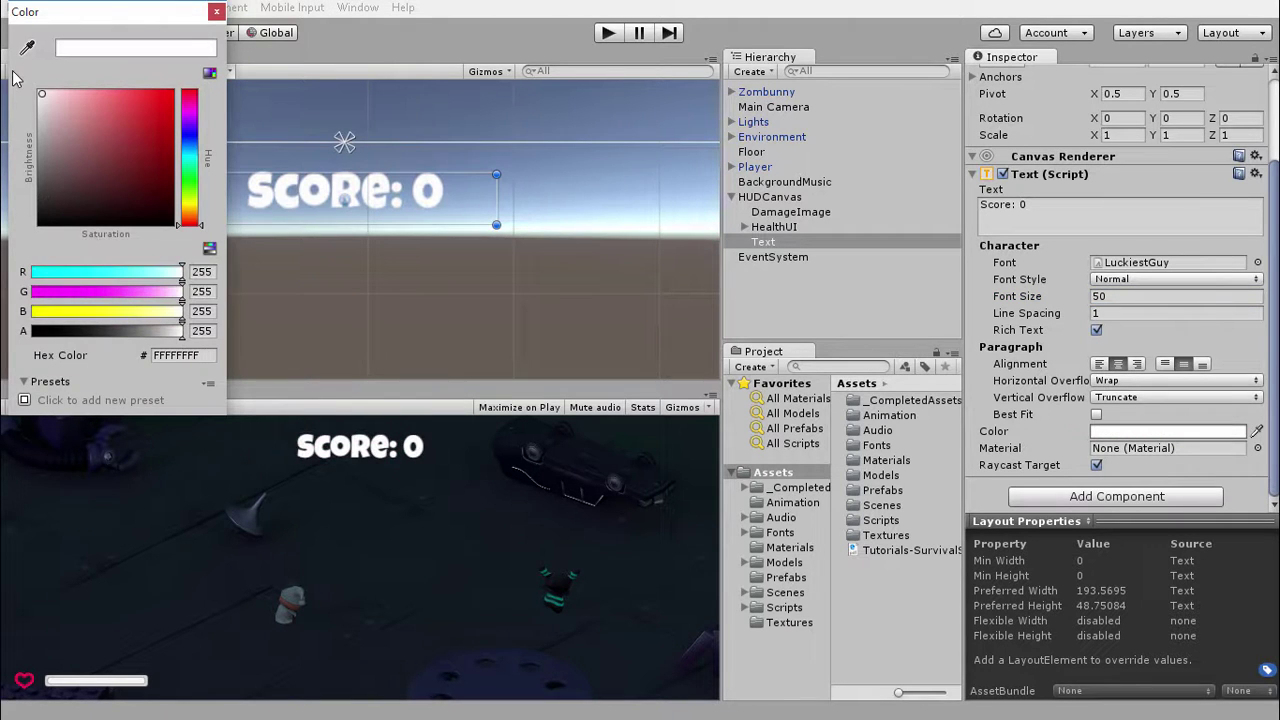
{"action": "left_click", "coordinate": [216, 12]}
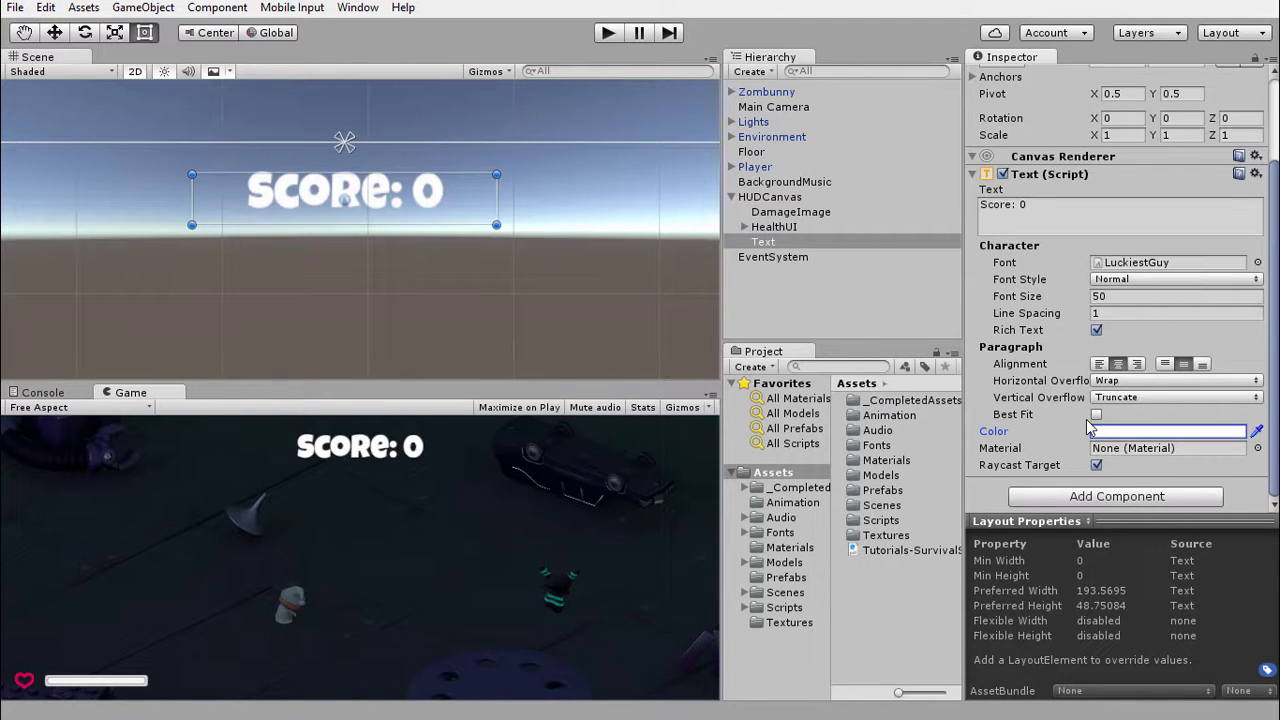
Step: Rename the Text object in the Hierarchy to ScoreText
{"action": "left_click", "coordinate": [763, 245]}
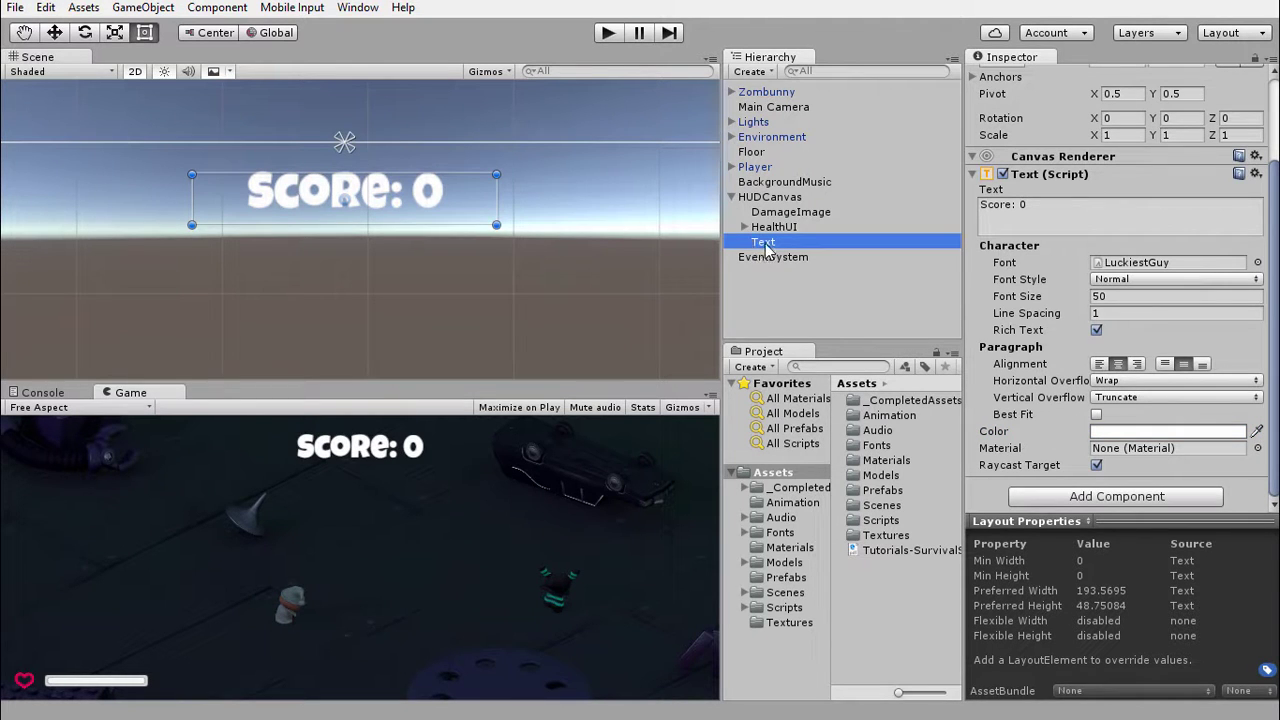
{"action": "left_click", "coordinate": [760, 245]}
{"action": "key", "text": "Home"}
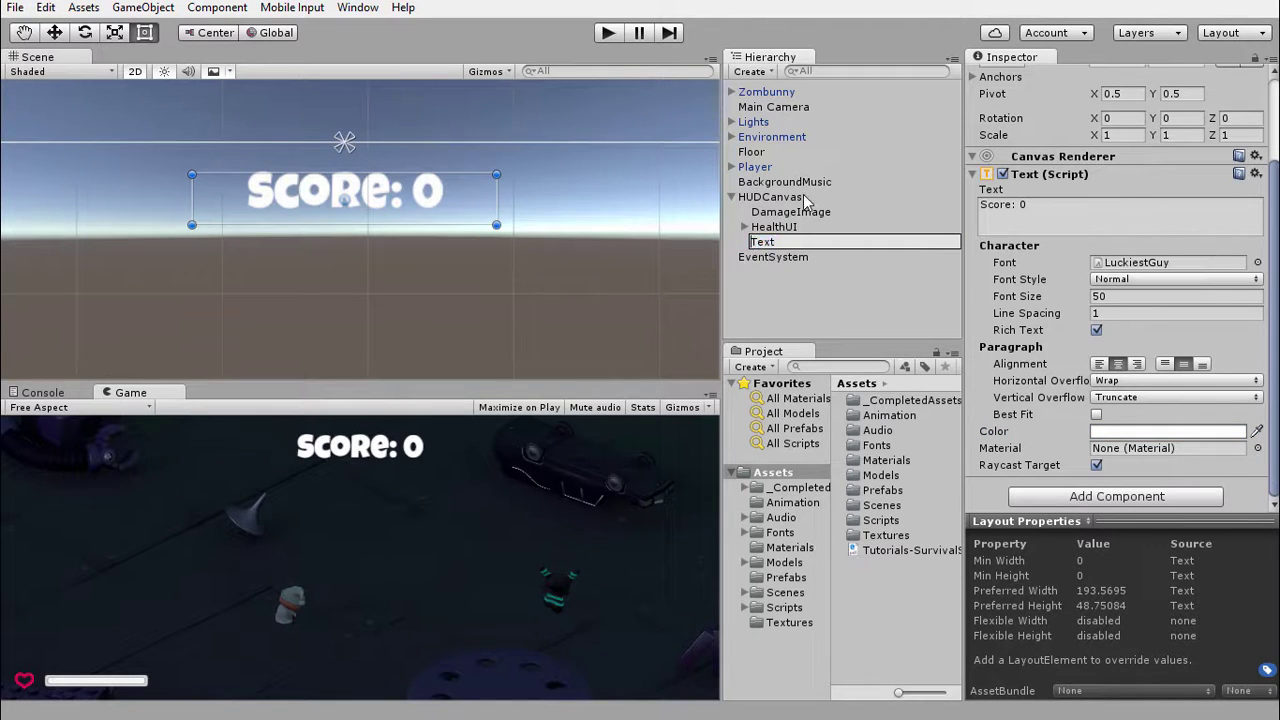
{"action": "type", "text": "Score"}
{"action": "key", "text": "Return"}
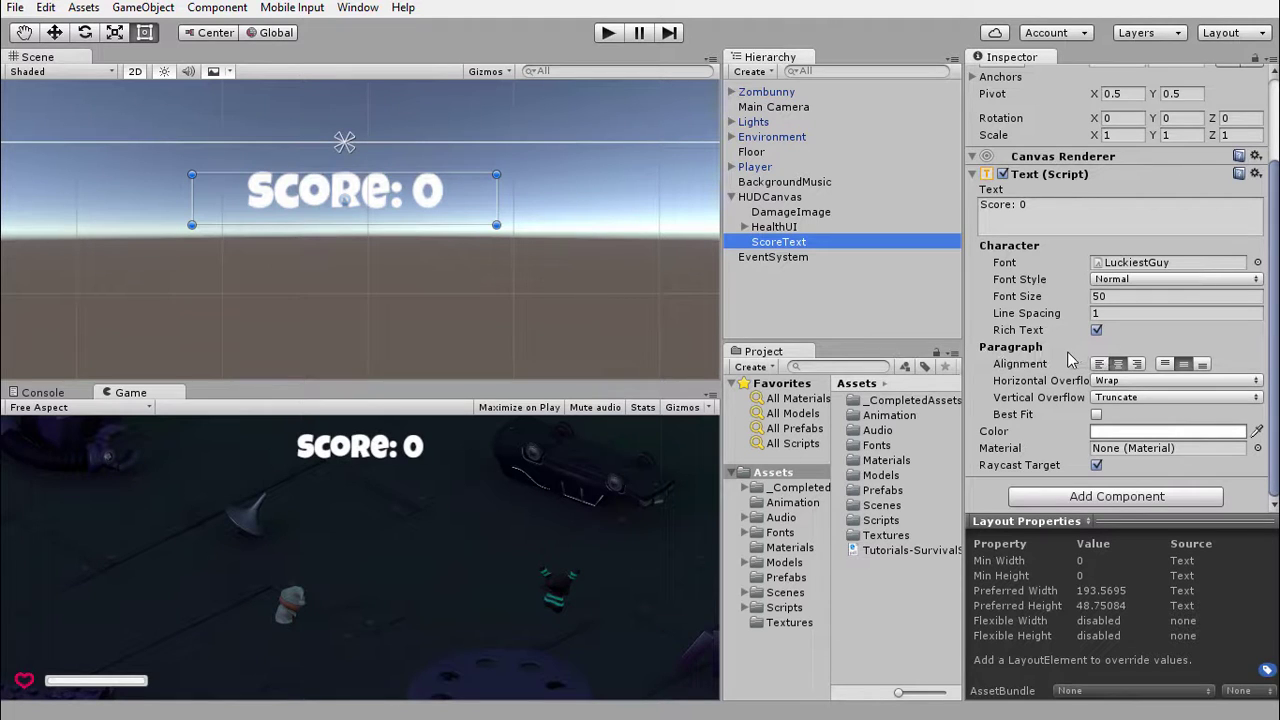
Step: Add a UI > Effects > Shadow component to ScoreText
{"action": "left_click", "coordinate": [1099, 499]}
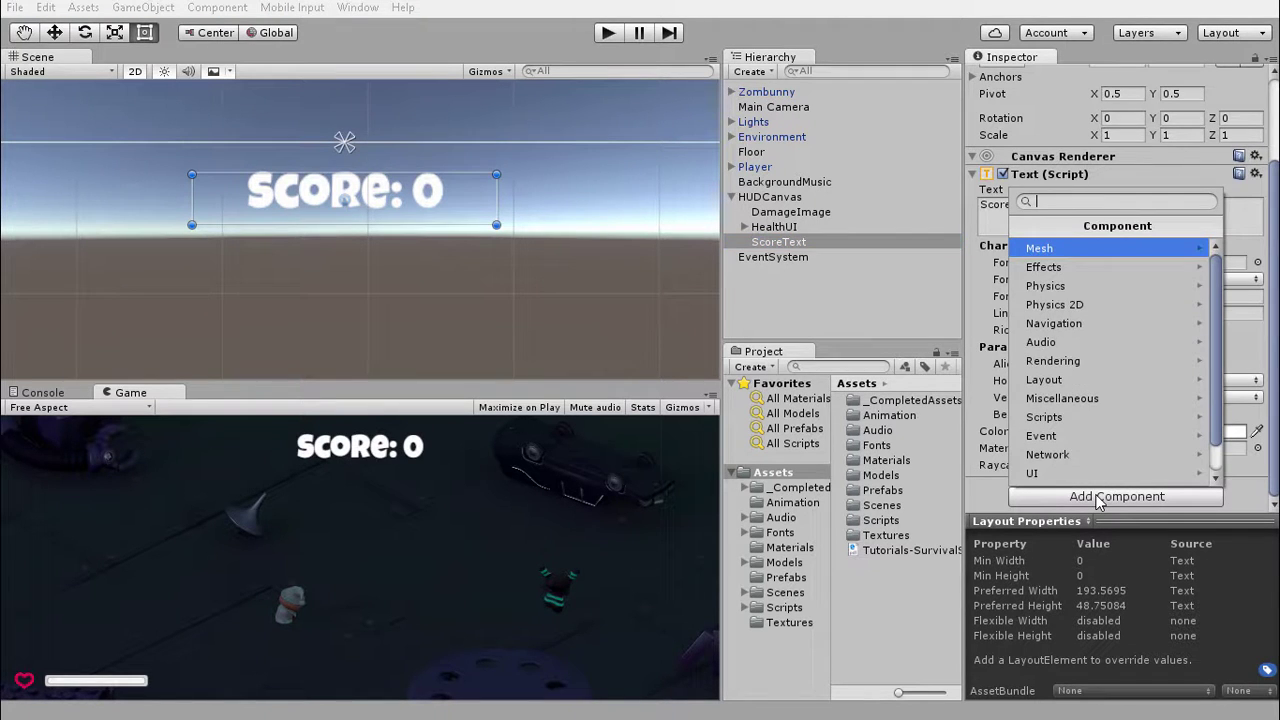
{"action": "left_click", "coordinate": [1040, 473]}
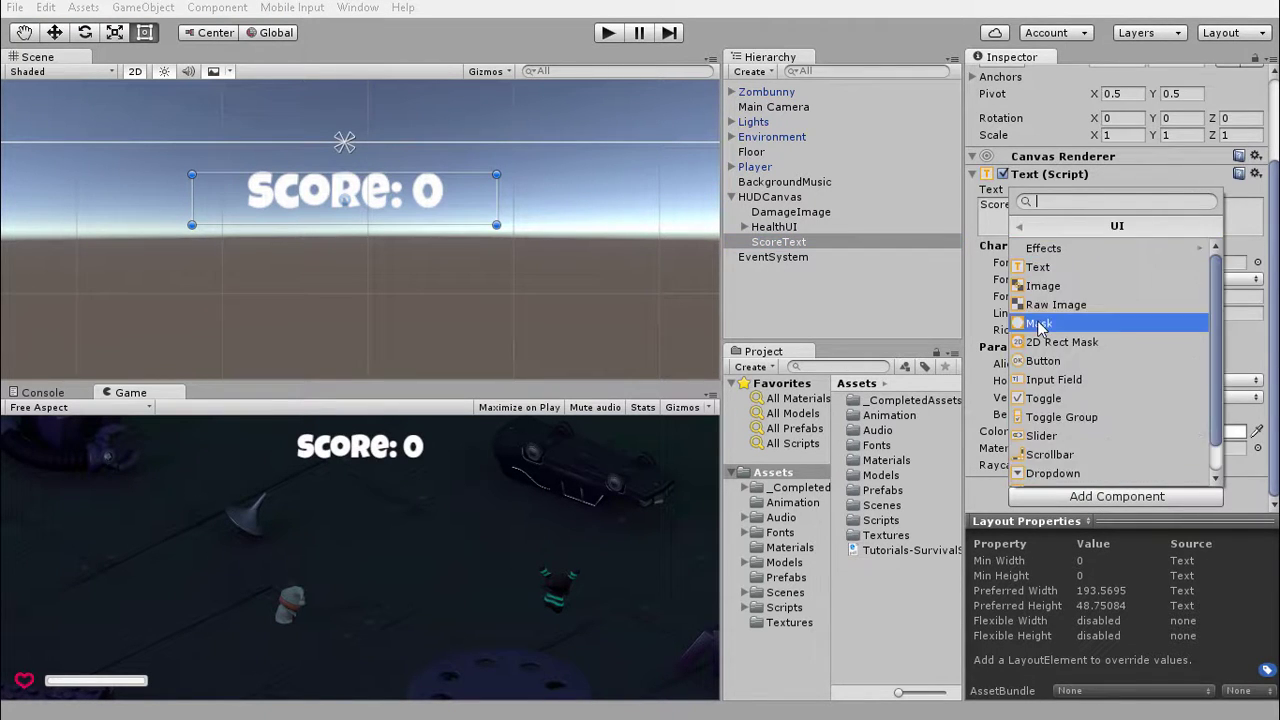
{"action": "left_click", "coordinate": [1028, 249]}
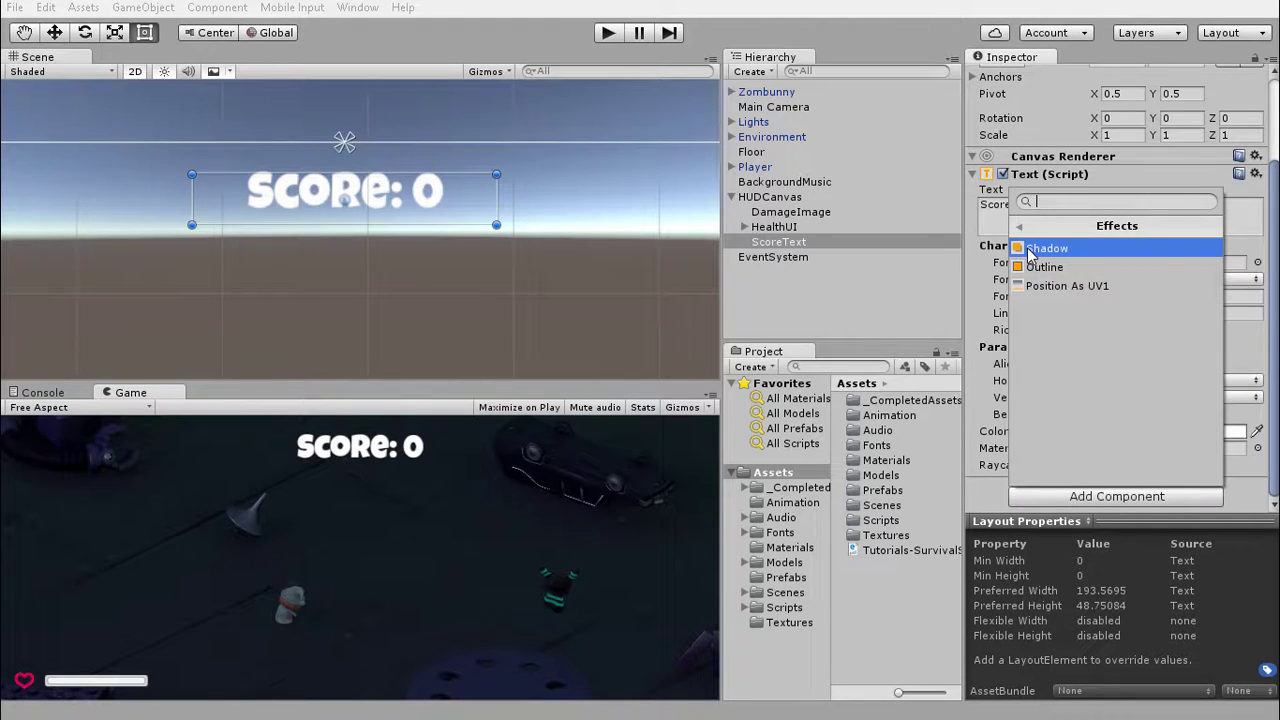
{"action": "left_click", "coordinate": [1030, 250]}
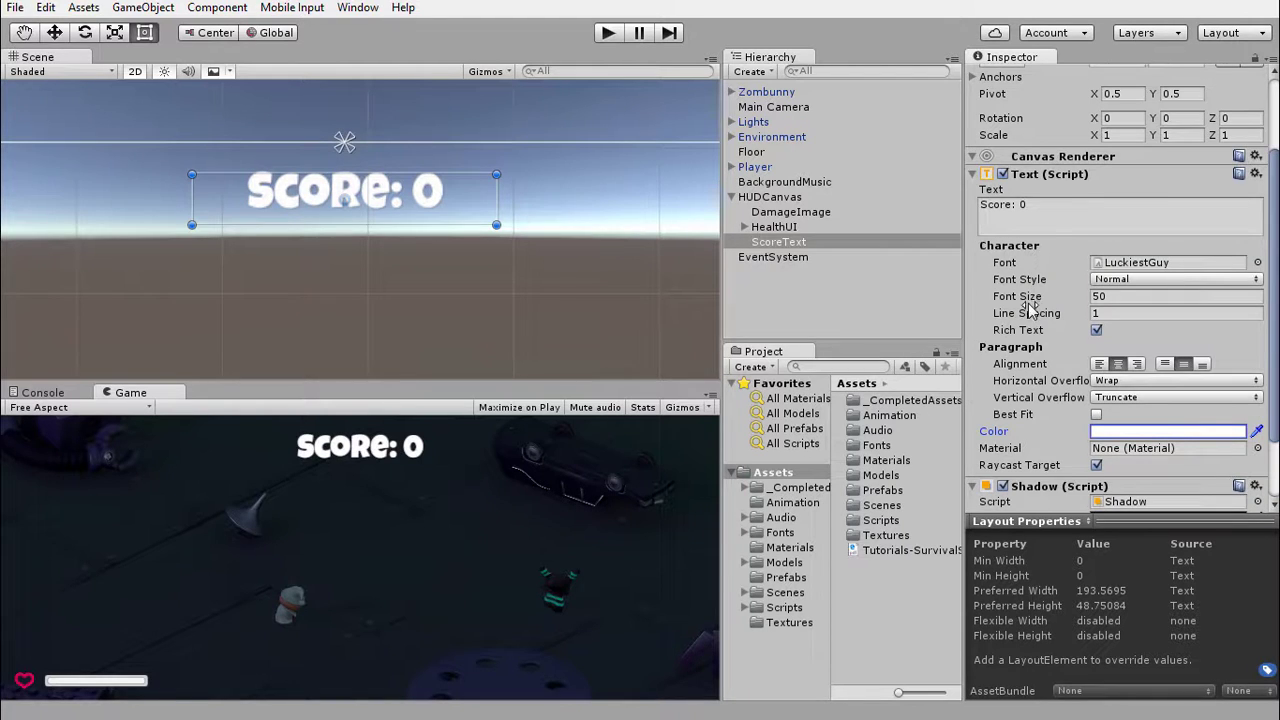
Step: Set the Shadow's Effect Distance to X 2 and Y -2
{"action": "scroll", "coordinate": [1033, 312], "scroll_direction": "down", "scroll_amount": 2}
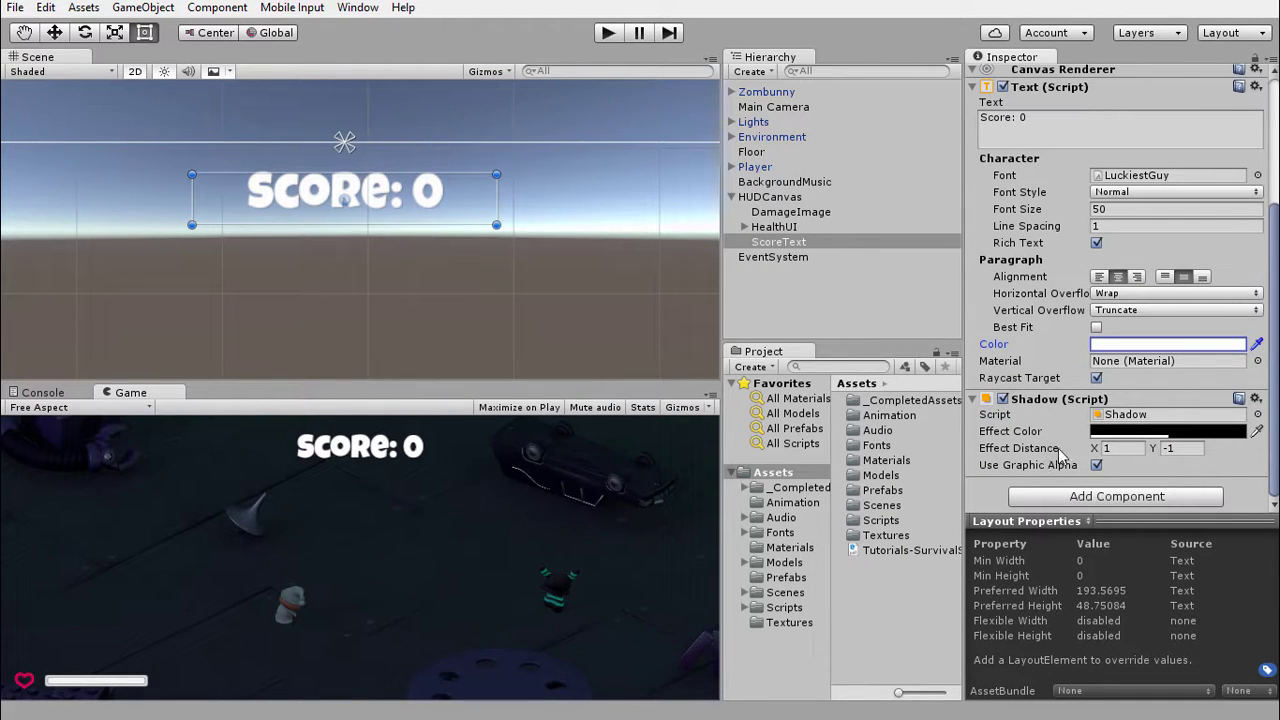
{"action": "left_click", "coordinate": [1112, 449]}
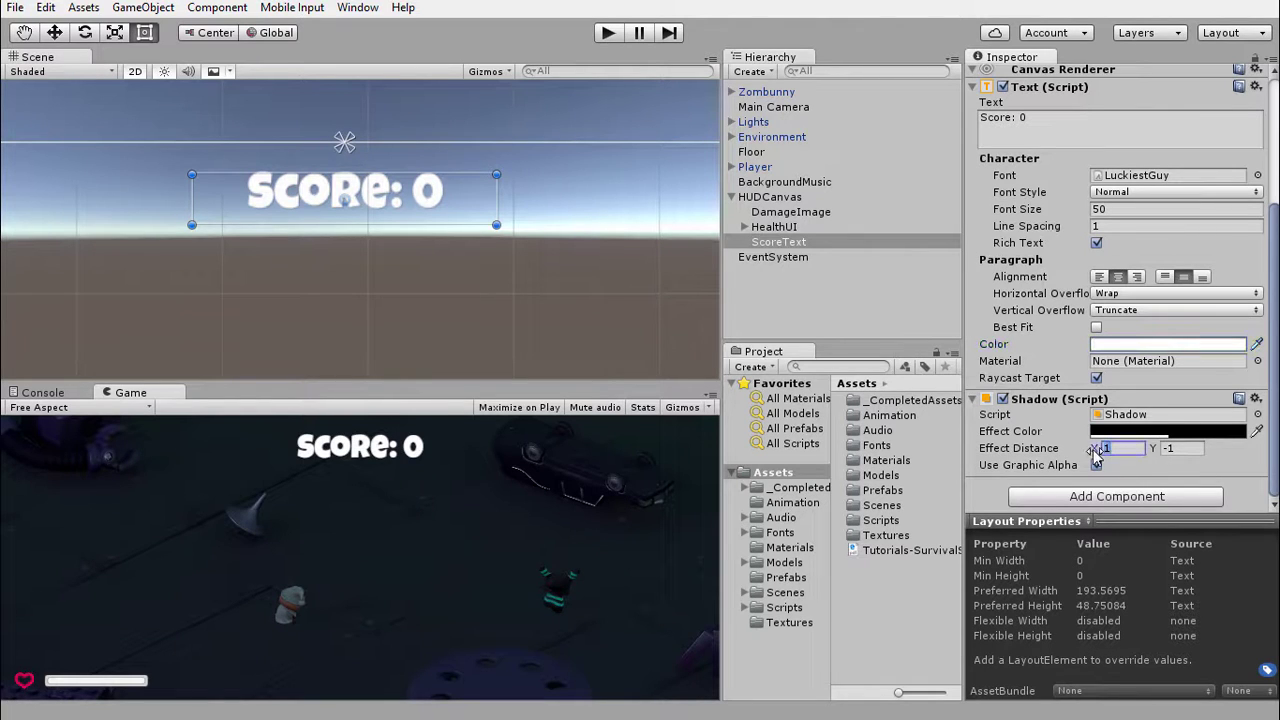
{"action": "type", "text": "2"}
{"action": "left_click", "coordinate": [1186, 448]}
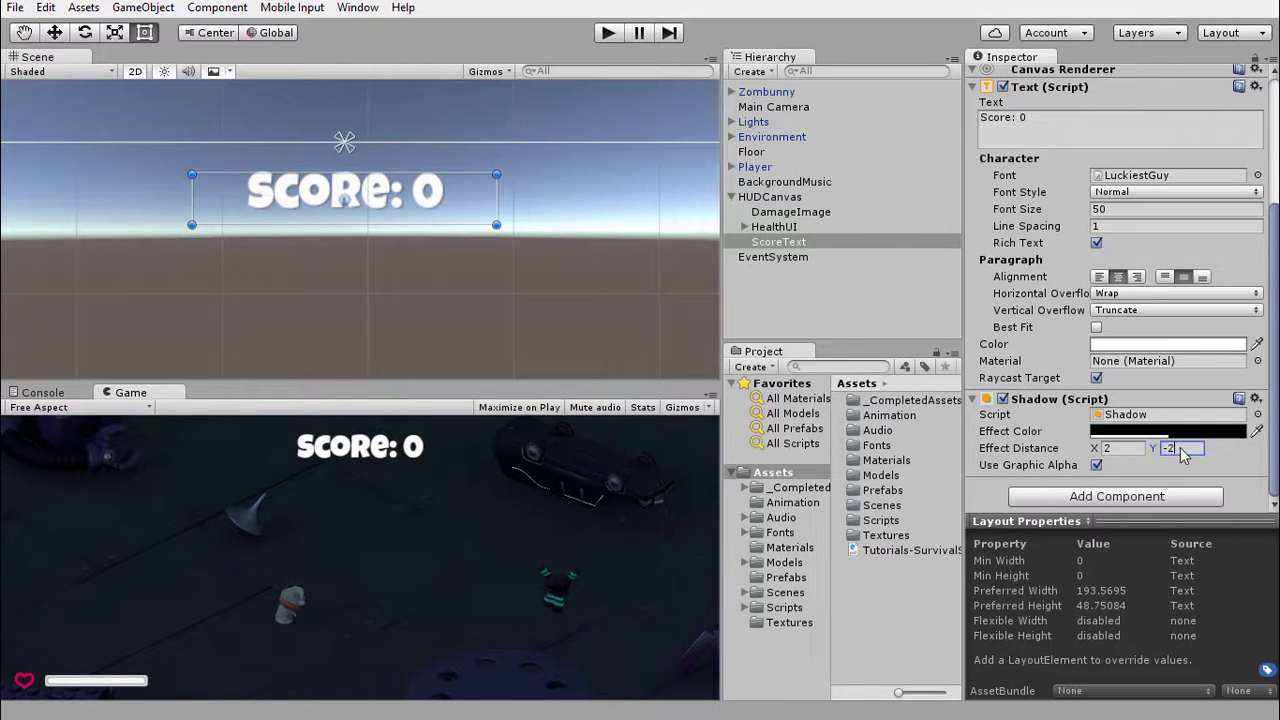
{"action": "type", "text": "5"}
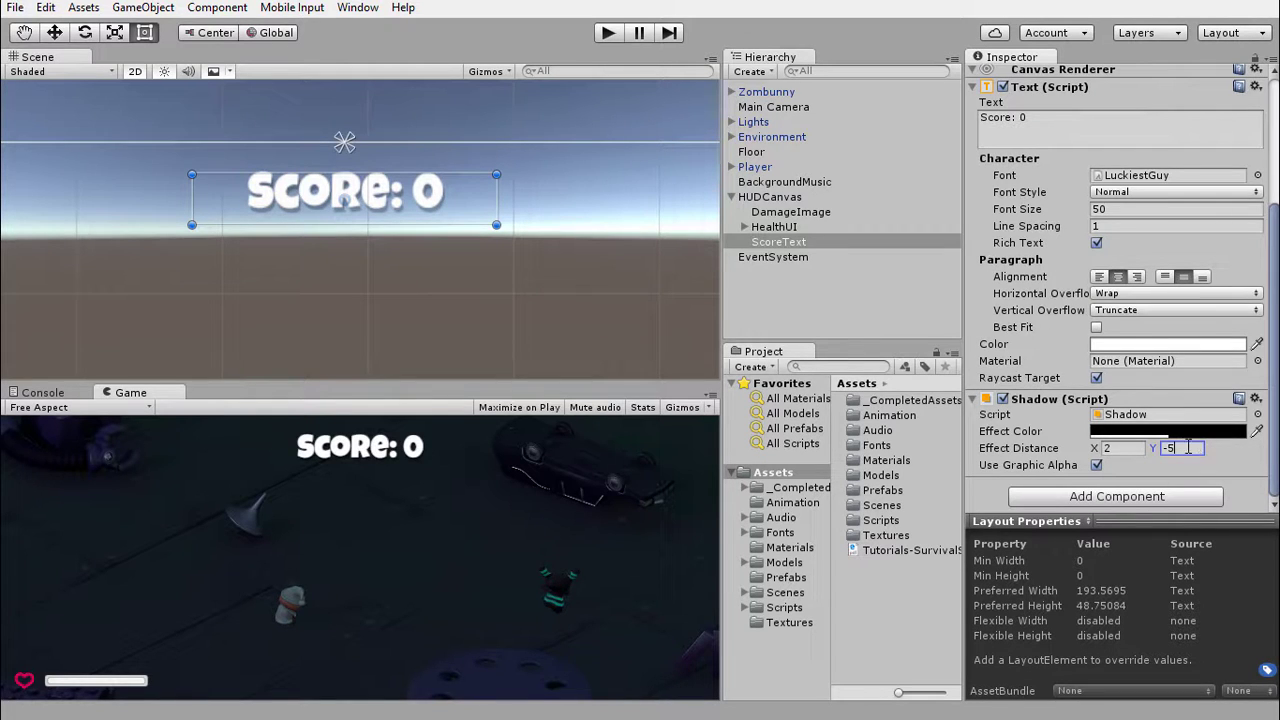
{"action": "key", "text": "BackSpace"}
{"action": "type", "text": "2"}
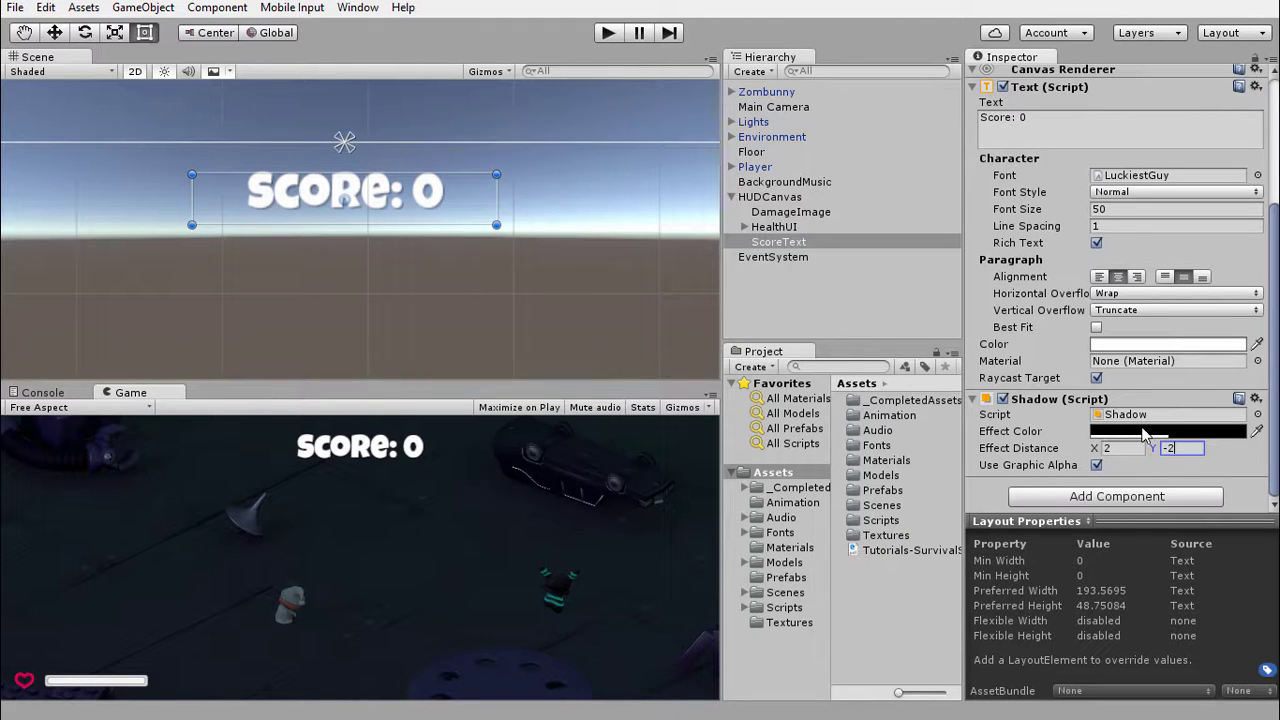
Step: Test the score text's colour alpha with the Shadow's Use Graphic Alpha toggled off and on
{"action": "left_click", "coordinate": [1108, 347]}
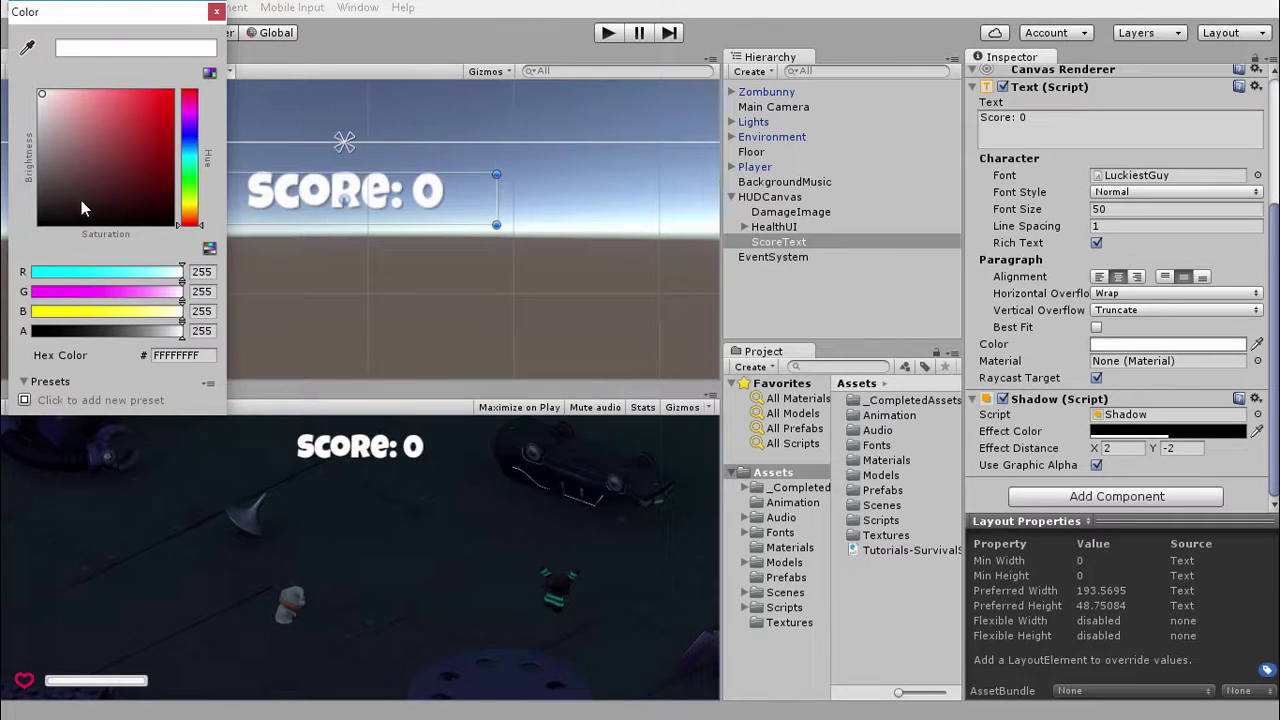
{"action": "left_click_drag", "start_coordinate": [178, 339], "coordinate": [57, 338]}
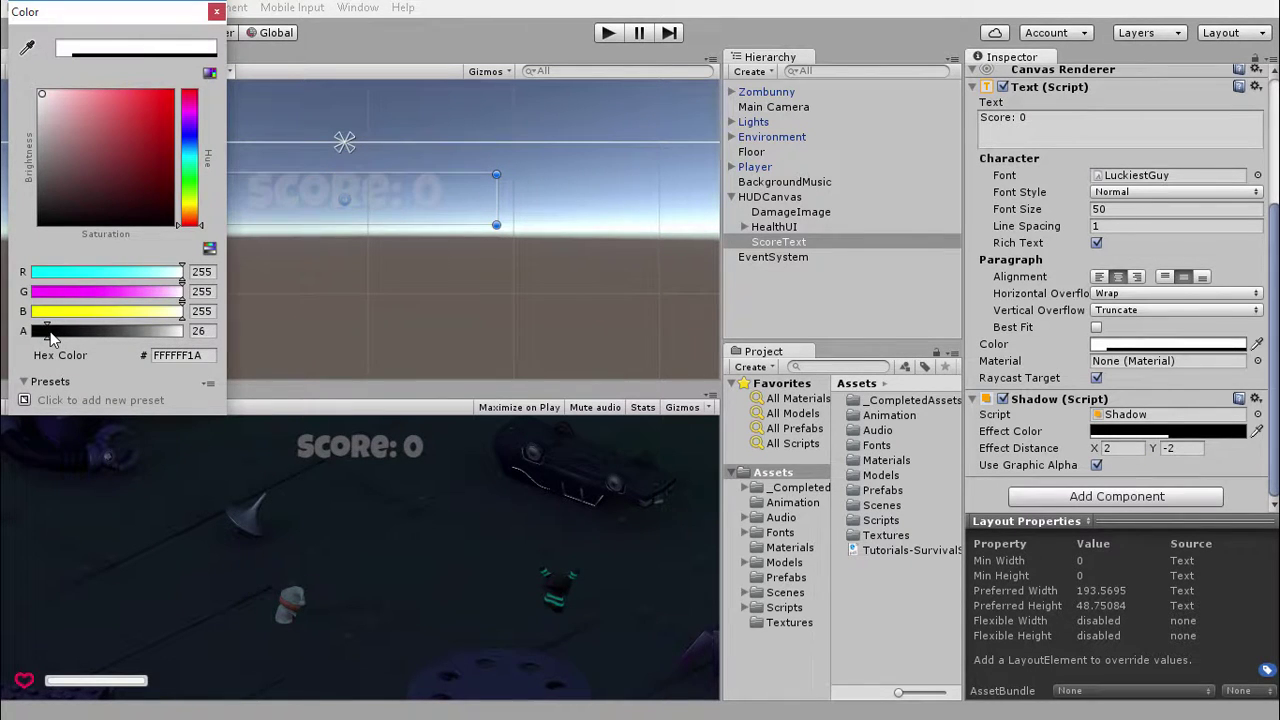
{"action": "left_click_drag", "start_coordinate": [57, 338], "coordinate": [200, 338]}
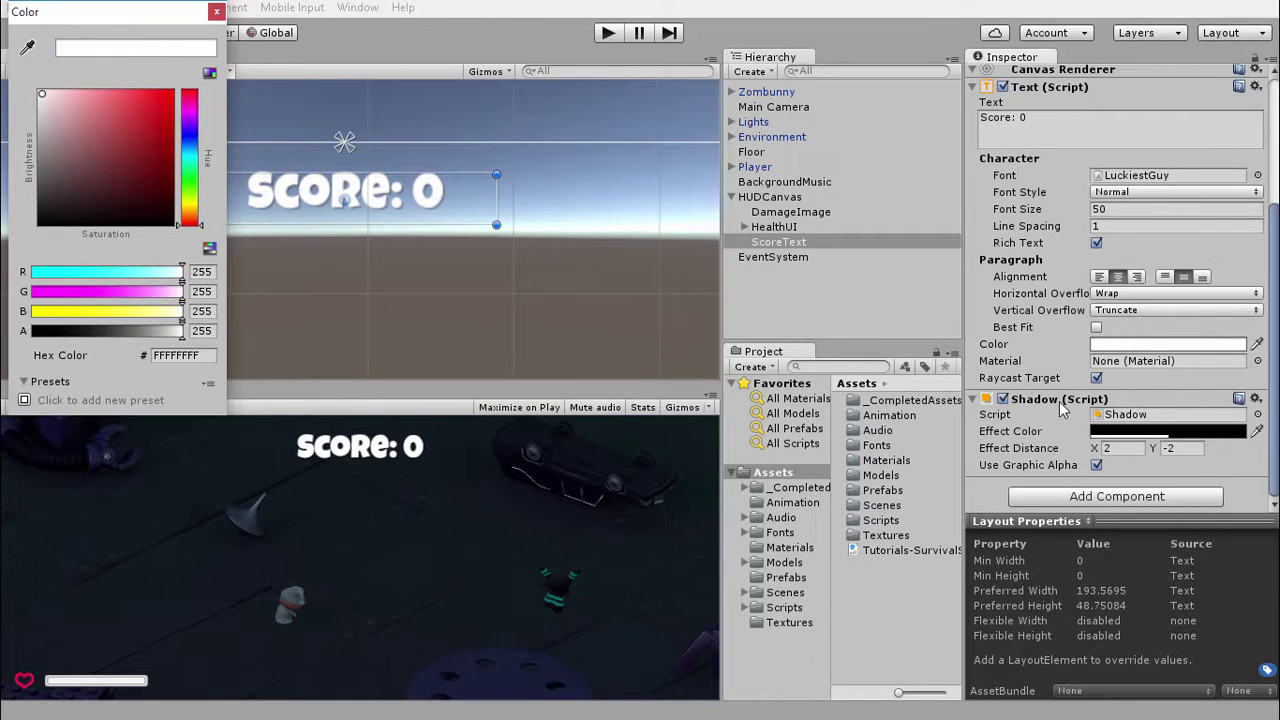
{"action": "left_click", "coordinate": [1096, 466]}
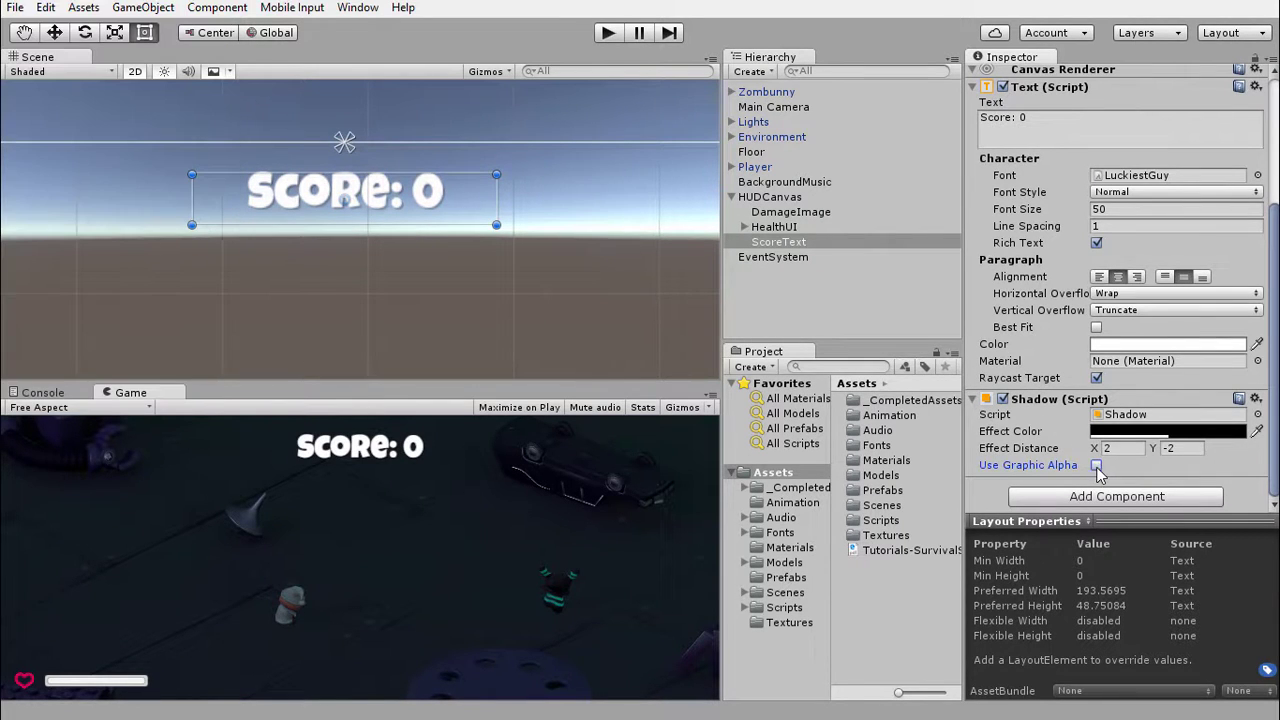
{"action": "left_click", "coordinate": [1104, 344]}
{"action": "mouse_move", "coordinate": [176, 331]}
{"action": "left_mouse_down"}
{"action": "mouse_move", "coordinate": [83, 331]}
{"action": "mouse_move", "coordinate": [31, 349]}
{"action": "mouse_move", "coordinate": [200, 336]}
{"action": "left_mouse_up"}
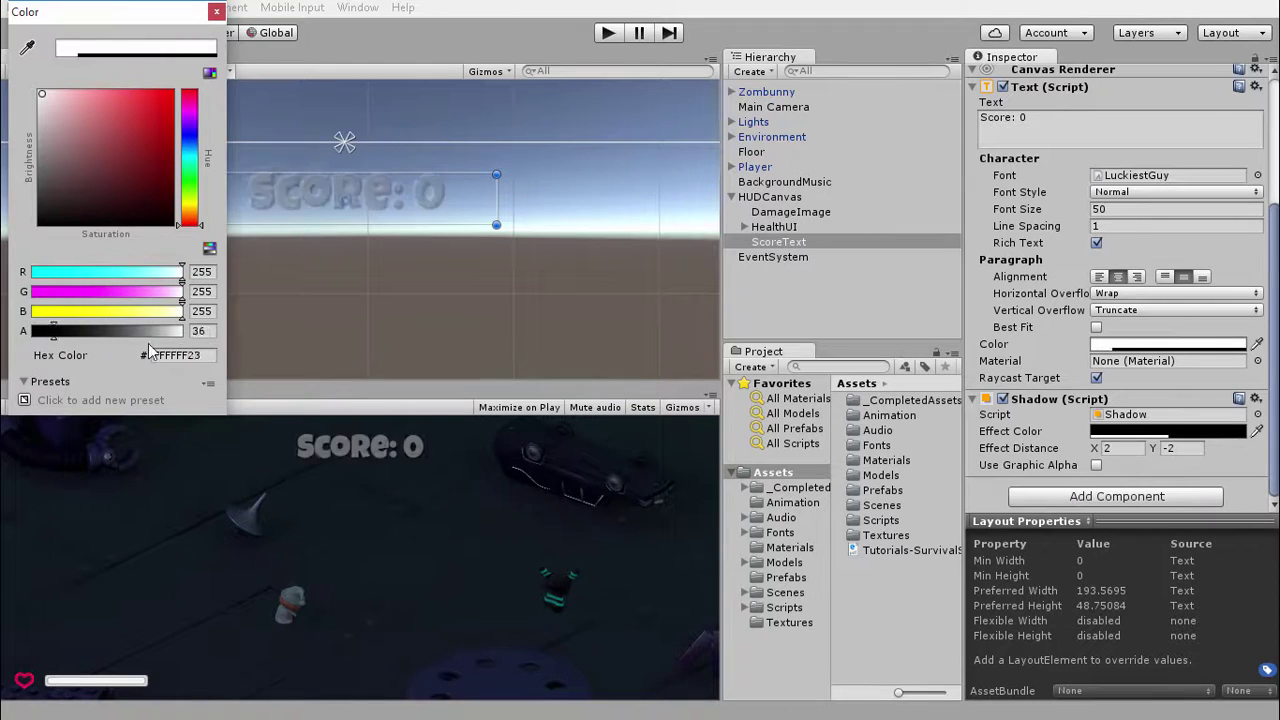
{"action": "left_click", "coordinate": [1096, 465]}
{"action": "left_click", "coordinate": [1103, 345]}
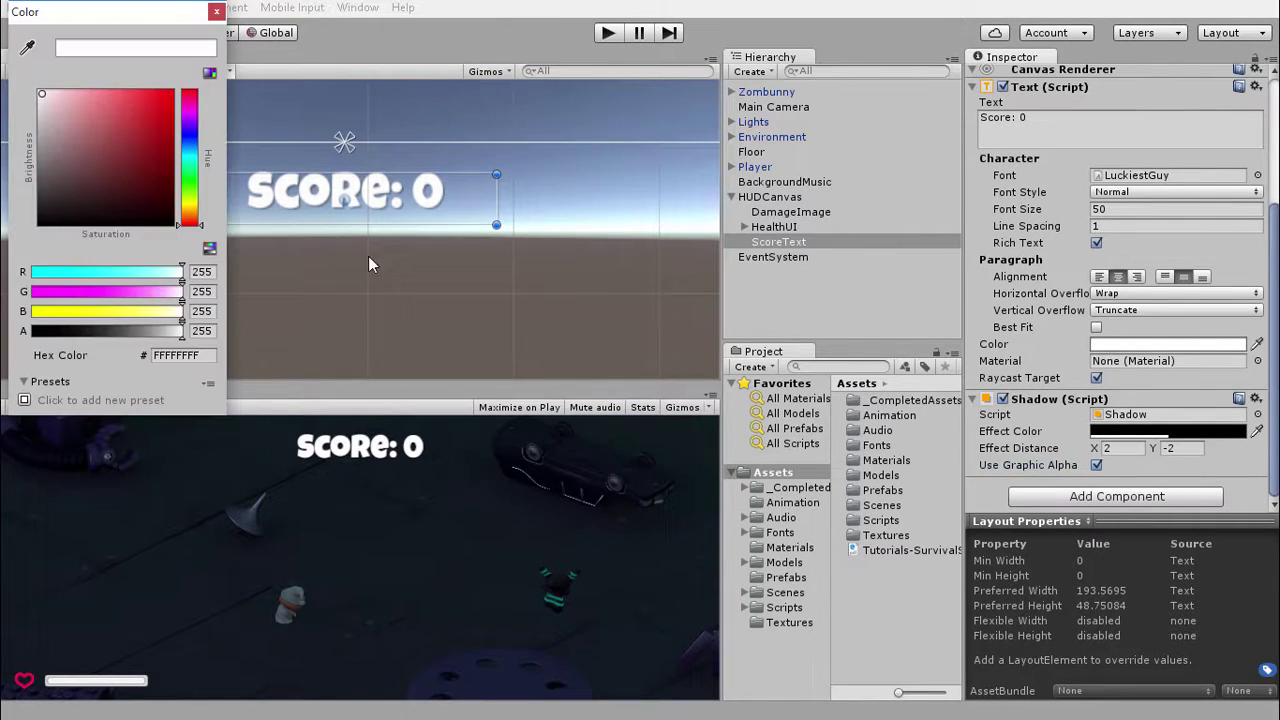
{"action": "mouse_move", "coordinate": [155, 343]}
{"action": "left_mouse_down"}
{"action": "mouse_move", "coordinate": [63, 343]}
{"action": "mouse_move", "coordinate": [190, 343]}
{"action": "left_mouse_up"}
{"action": "left_click", "coordinate": [215, 13]}
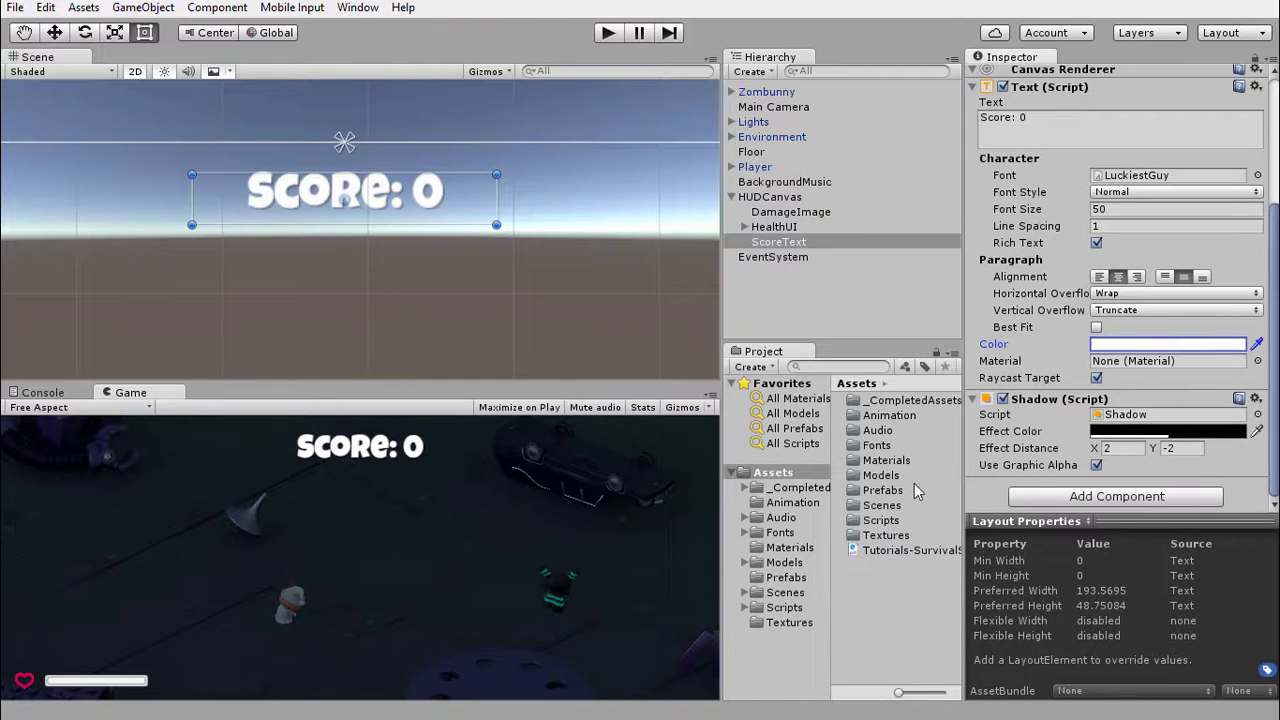
{"action": "left_click", "coordinate": [747, 607]}
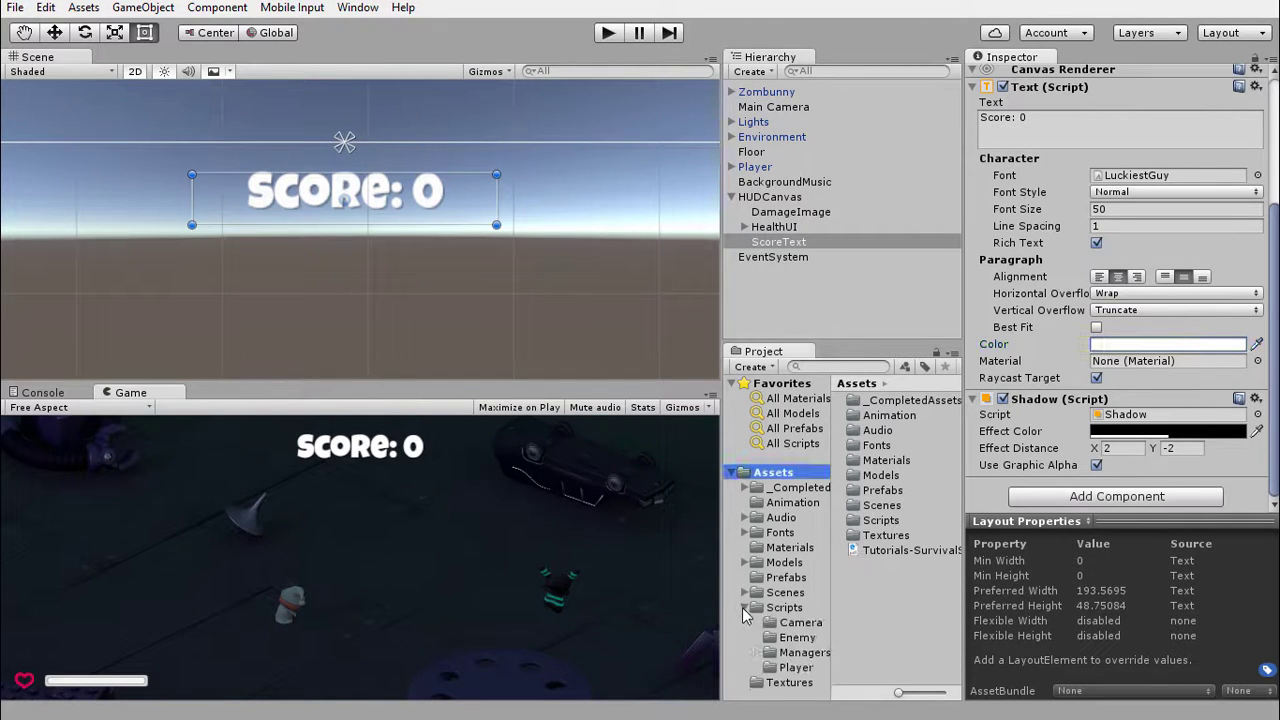
{"action": "left_click", "coordinate": [790, 652]}
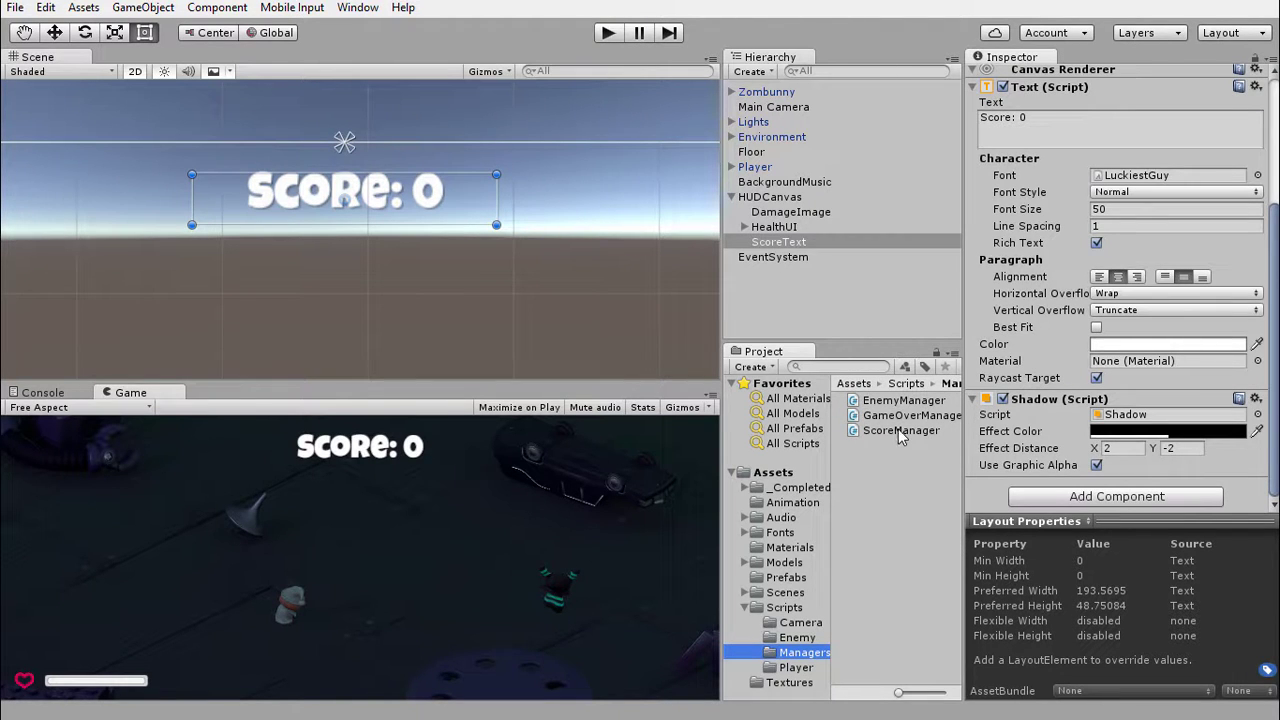
{"action": "left_click_drag", "start_coordinate": [898, 429], "coordinate": [771, 243]}
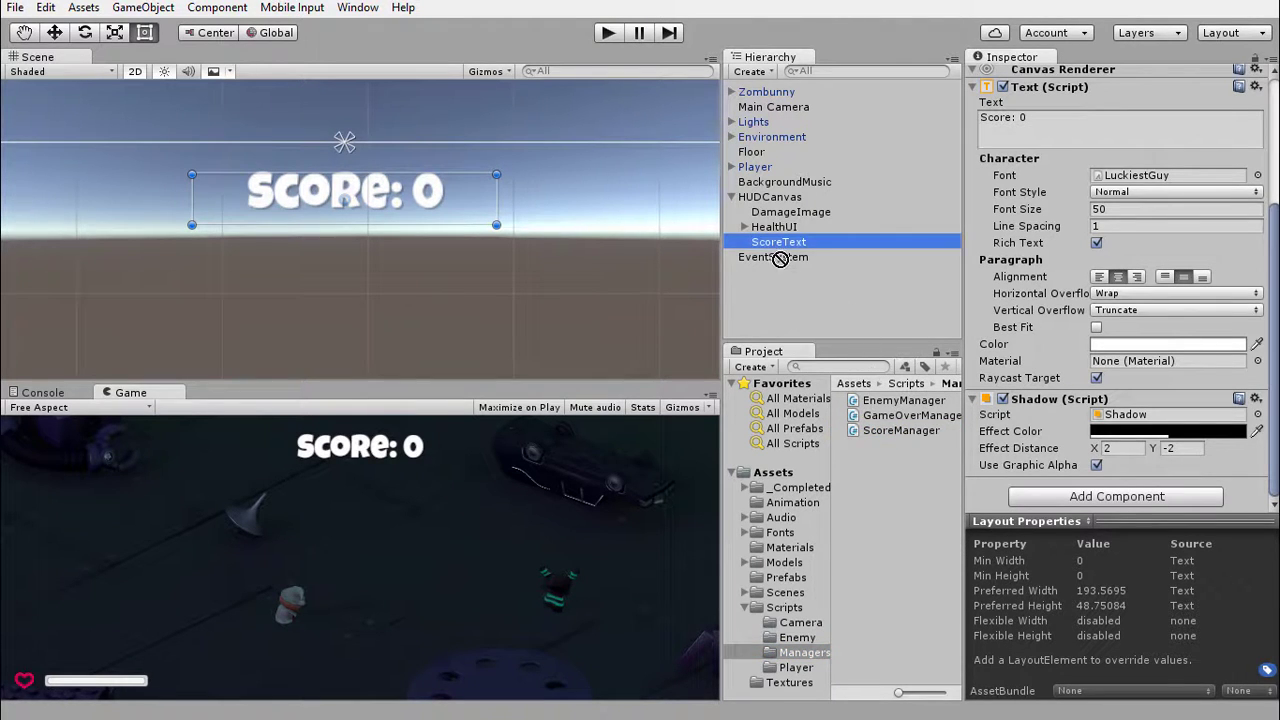
{"action": "left_click_drag", "start_coordinate": [771, 243], "coordinate": [772, 244]}
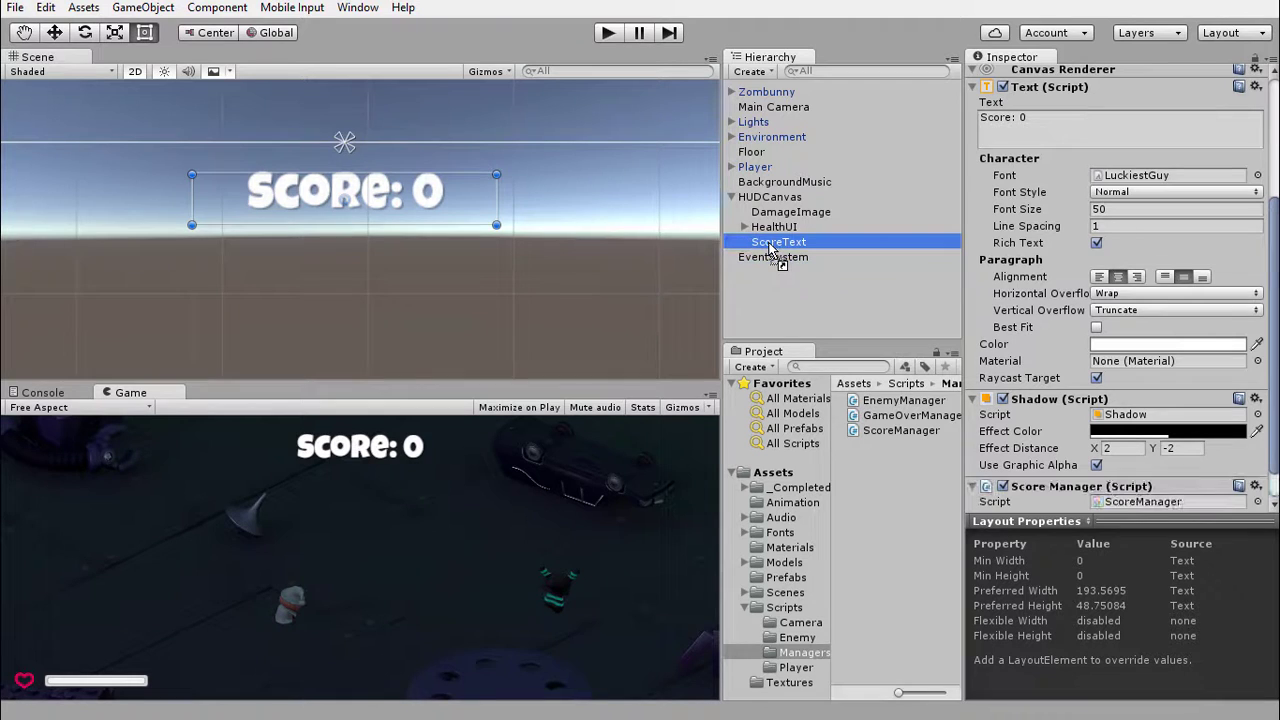
{"action": "scroll", "coordinate": [1020, 186], "scroll_direction": "down", "scroll_amount": 2}
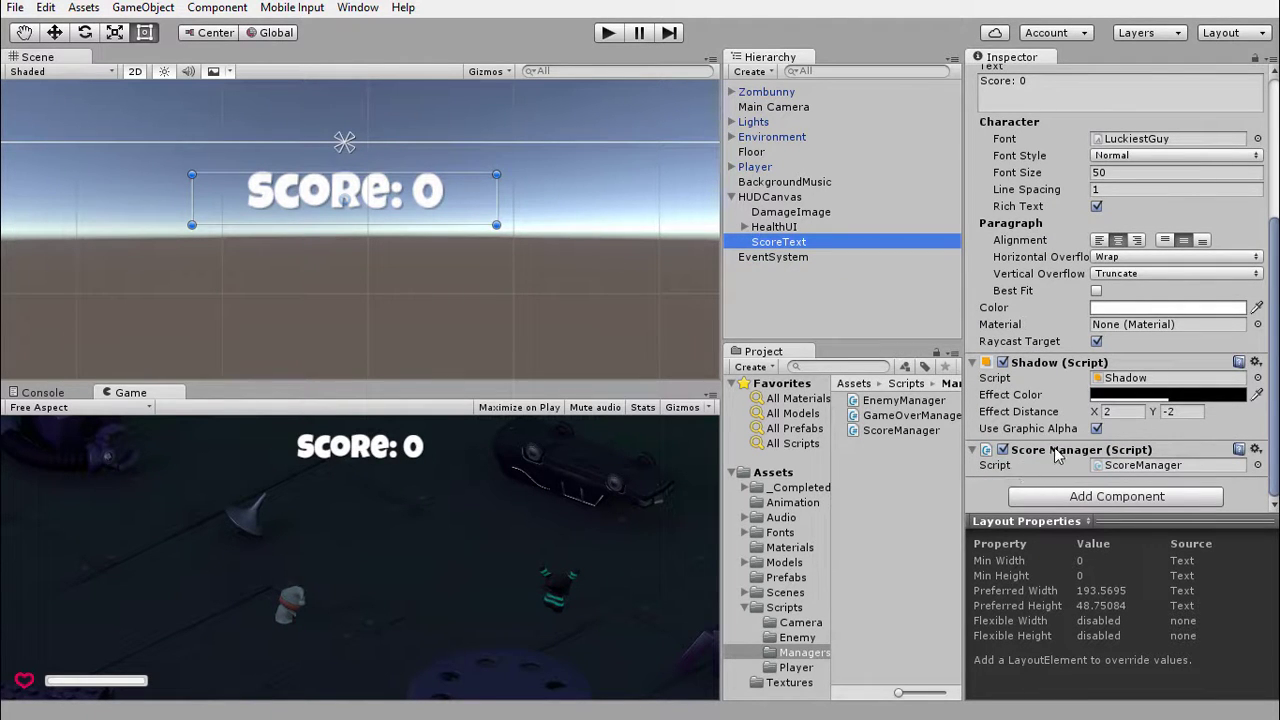
Step: Open ScoreManager.cs in Visual Studio and examine the public static score field and class name
{"action": "double_click", "coordinate": [875, 428]}
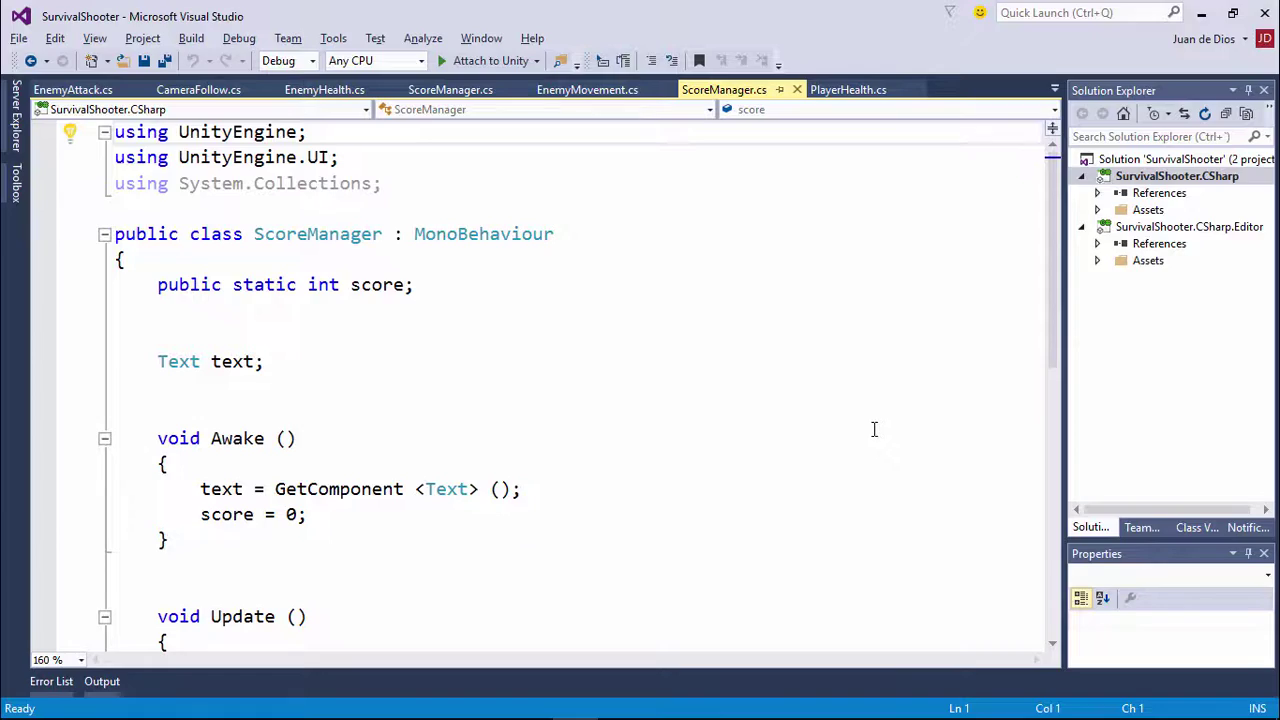
{"action": "scroll", "coordinate": [247, 407], "scroll_direction": "down", "scroll_amount": 2}
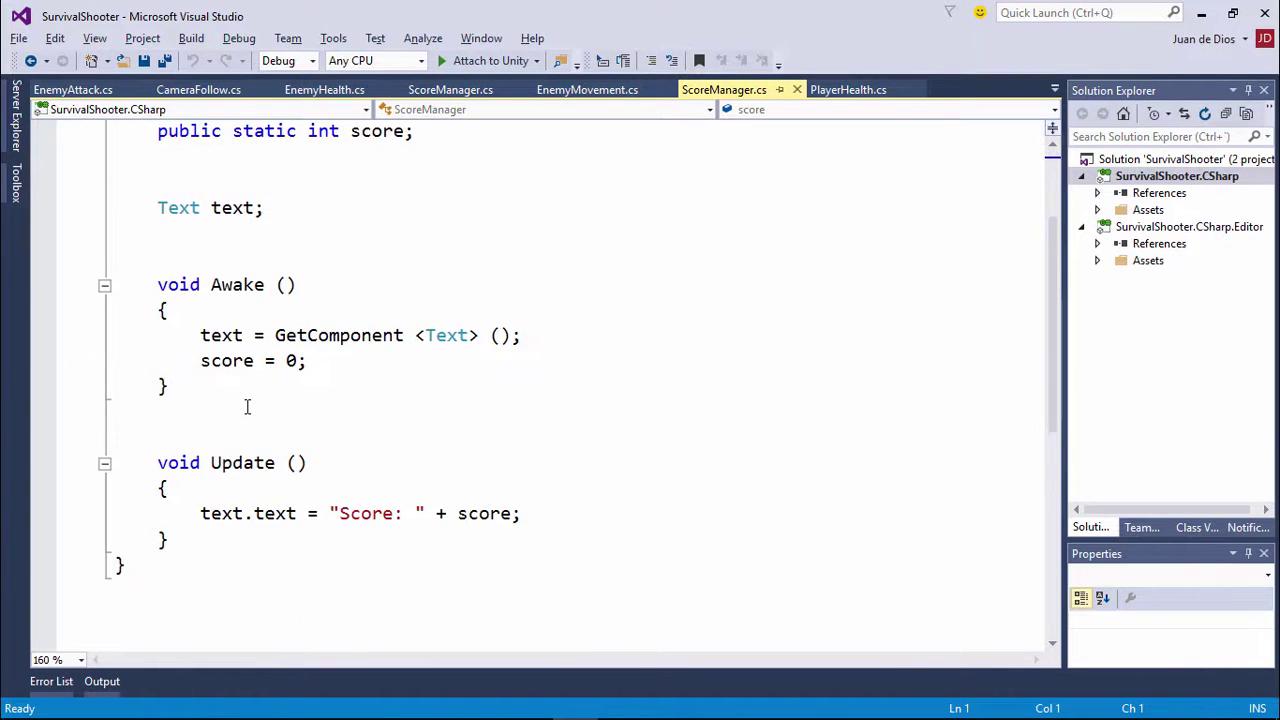
{"action": "scroll", "coordinate": [291, 408], "scroll_direction": "up", "scroll_amount": 2}
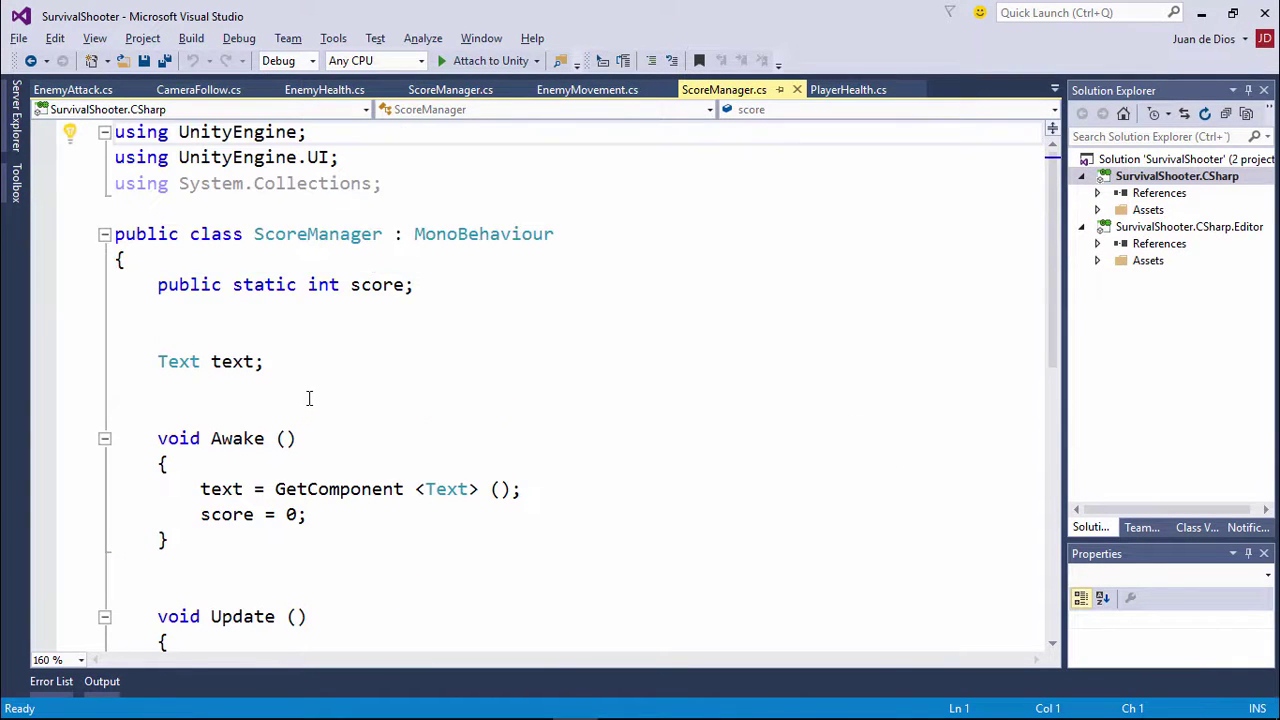
{"action": "left_click_drag", "start_coordinate": [160, 285], "coordinate": [298, 285]}
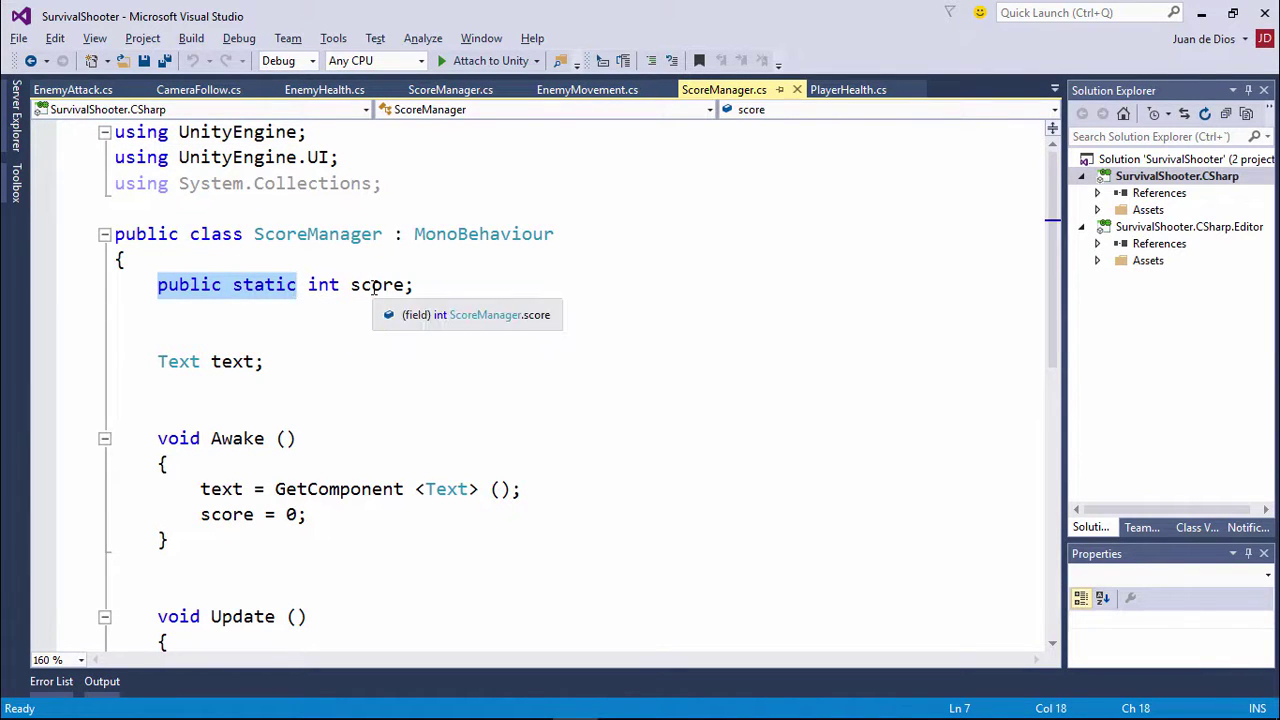
{"action": "double_click", "coordinate": [377, 287]}
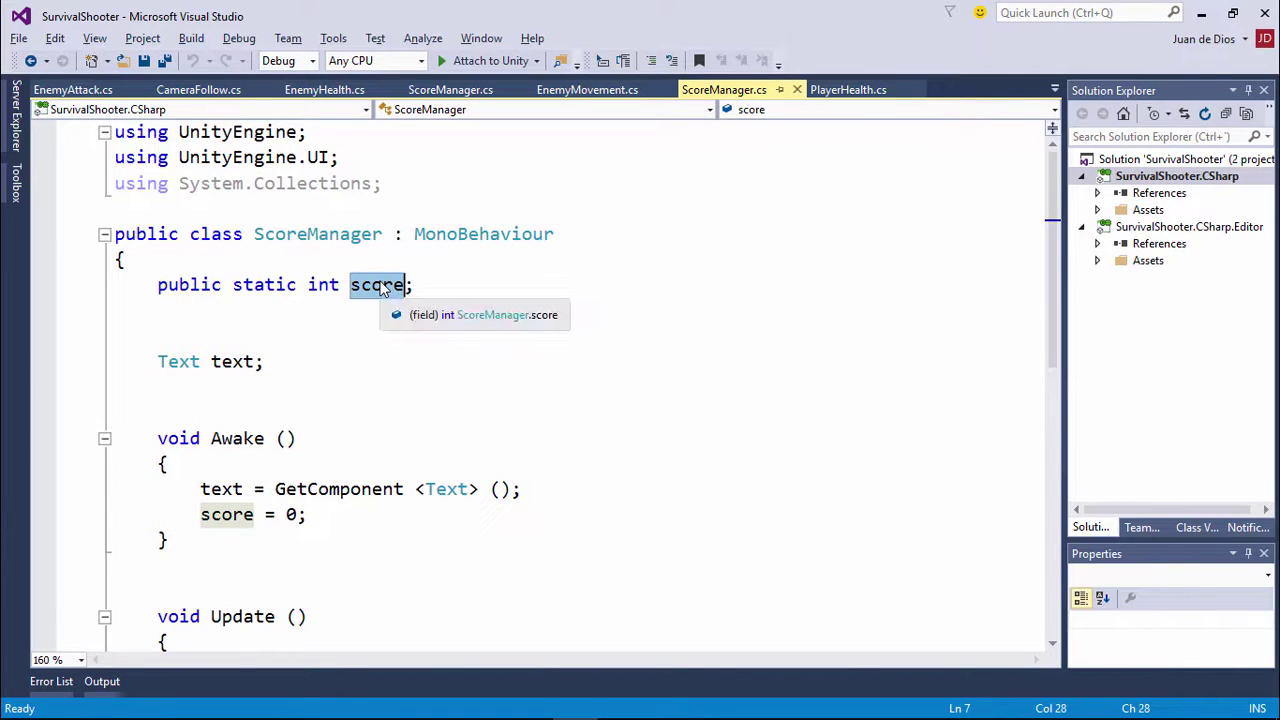
{"action": "double_click", "coordinate": [266, 287]}
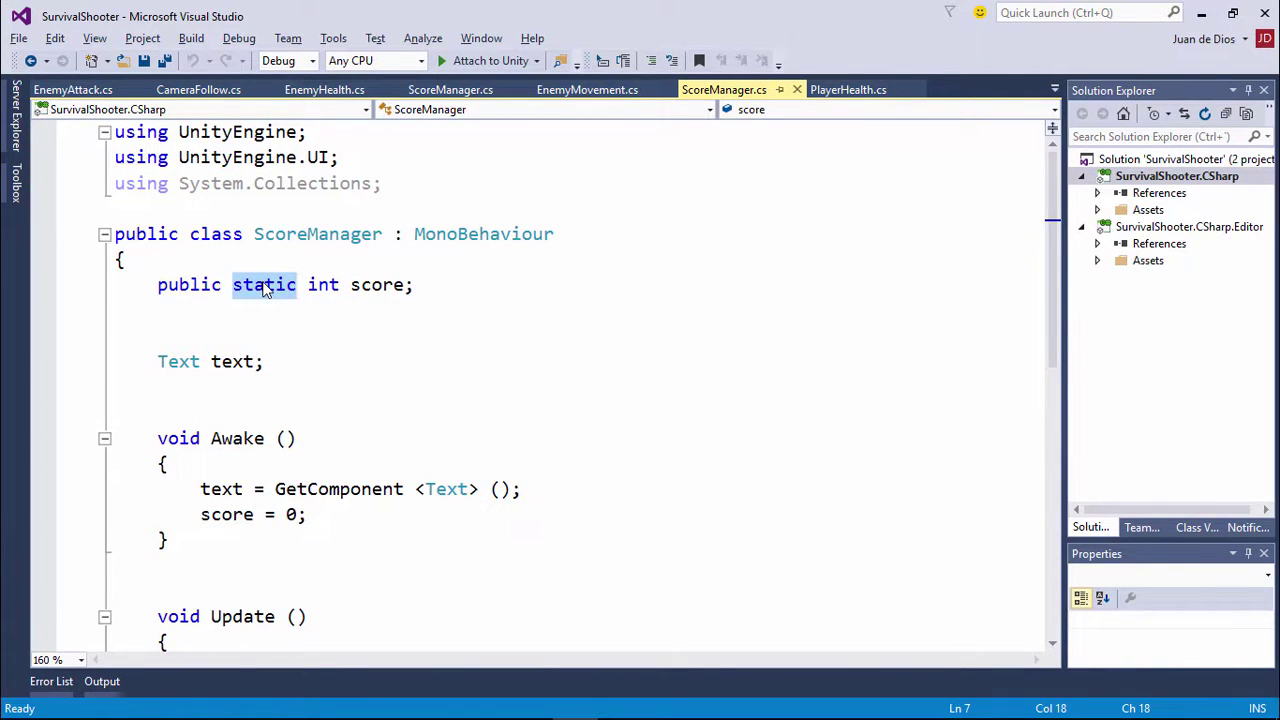
{"action": "double_click", "coordinate": [377, 287]}
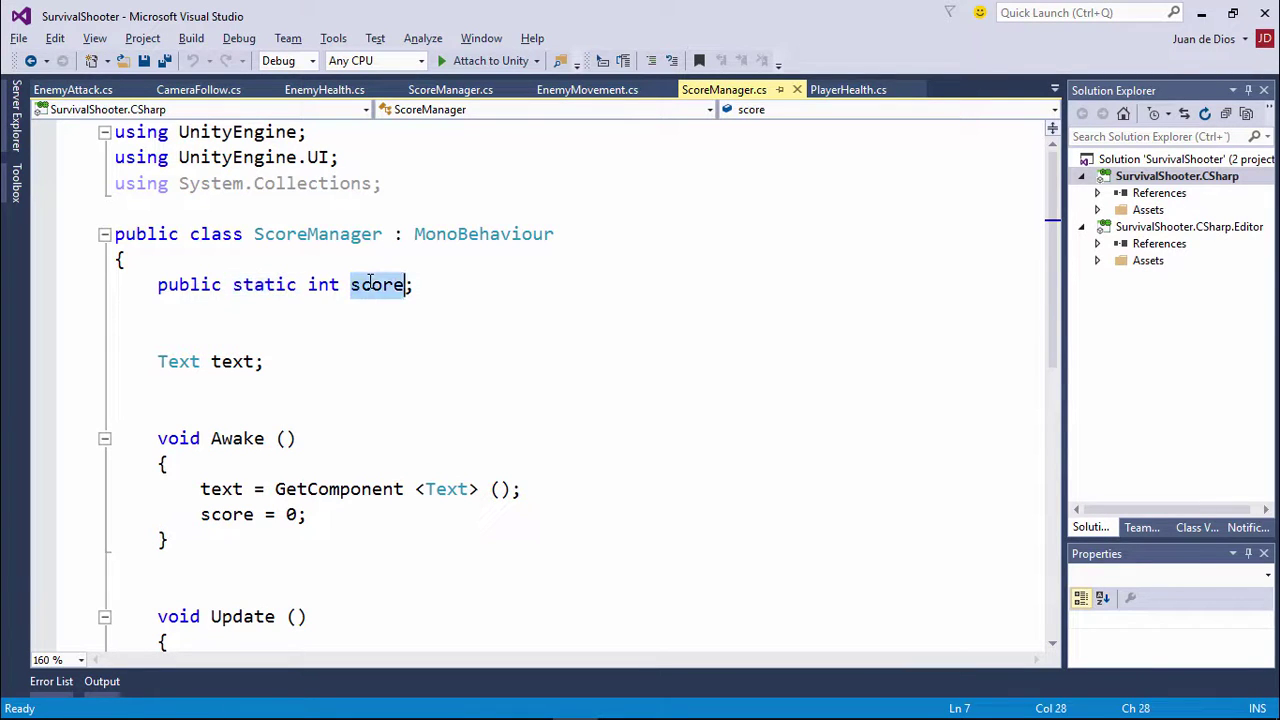
{"action": "double_click", "coordinate": [282, 236]}
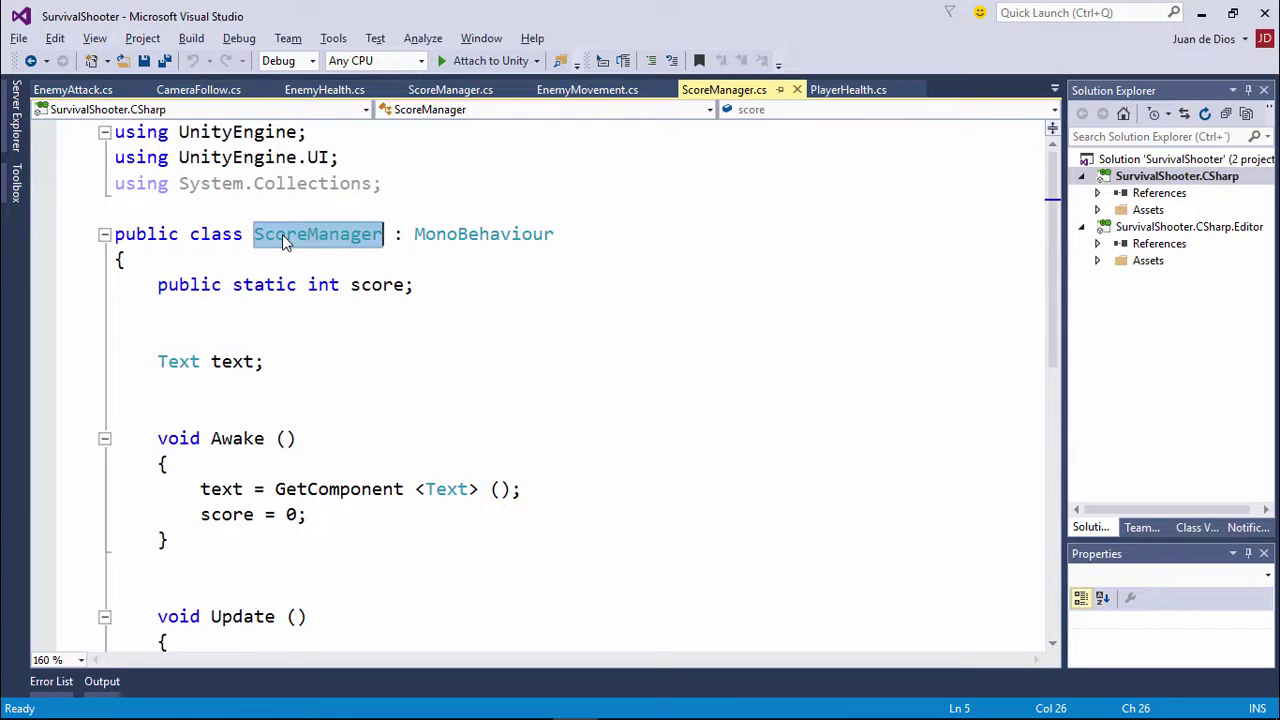
Step: Review the score field and Text reference declaration, then return to Unity
{"action": "mouse_move", "coordinate": [384, 288]}
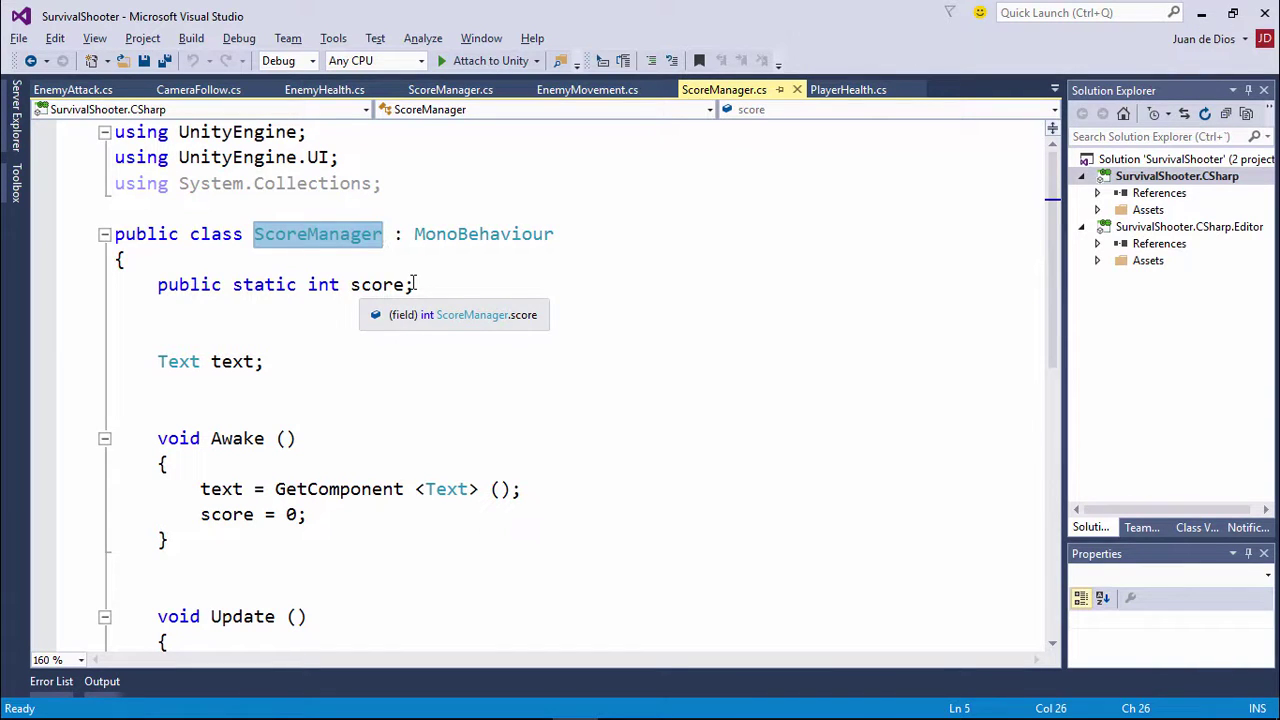
{"action": "left_click", "coordinate": [384, 286]}
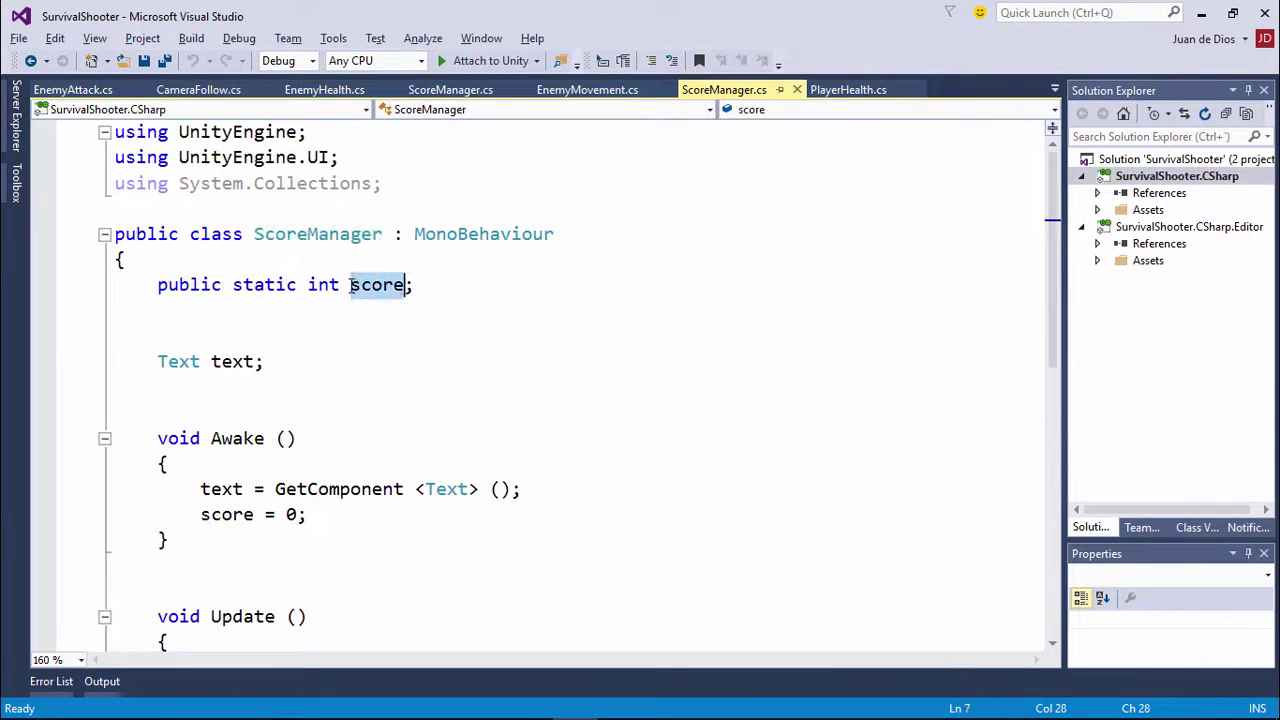
{"action": "double_click", "coordinate": [376, 288]}
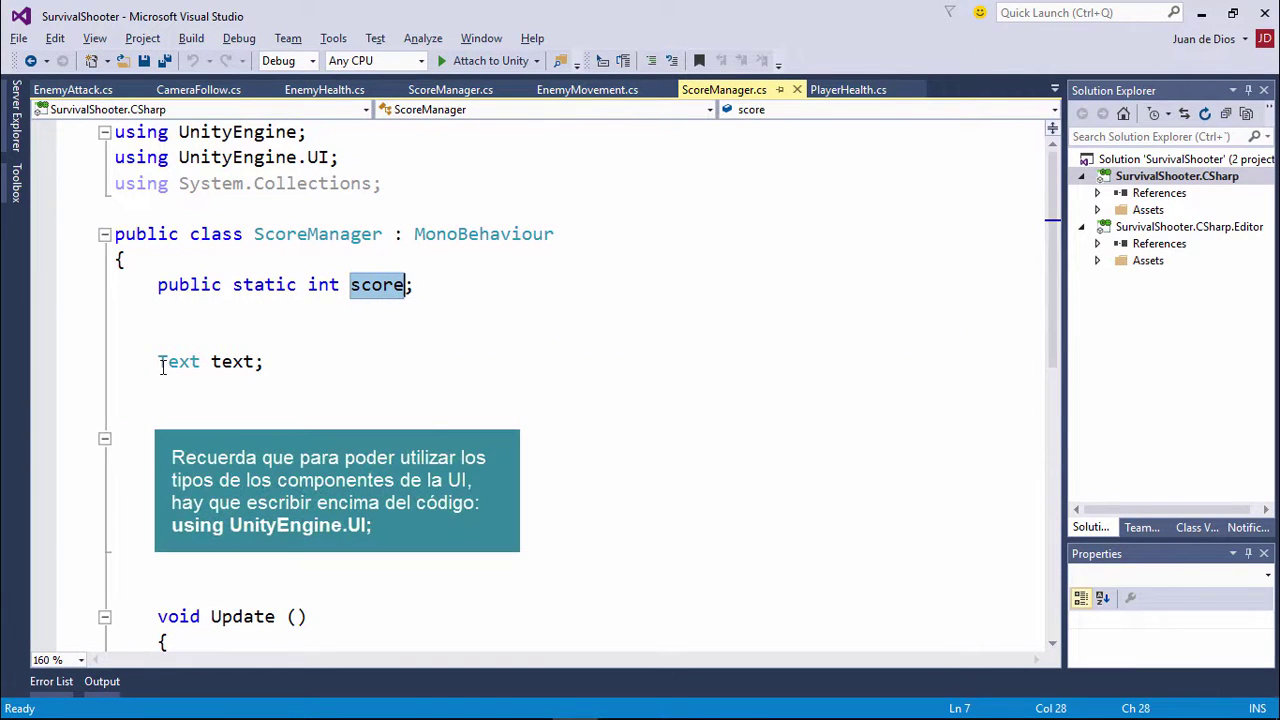
{"action": "left_click_drag", "start_coordinate": [160, 365], "coordinate": [241, 362]}
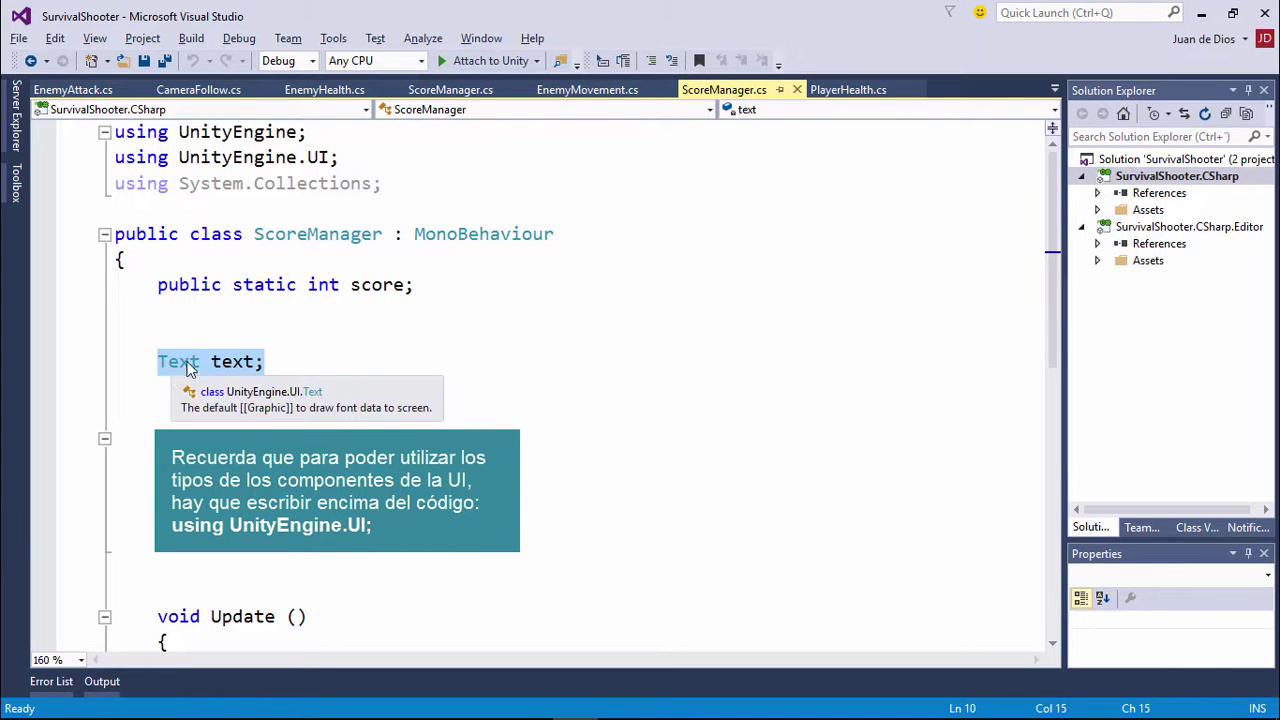
{"action": "key", "text": "alt+Tab"}
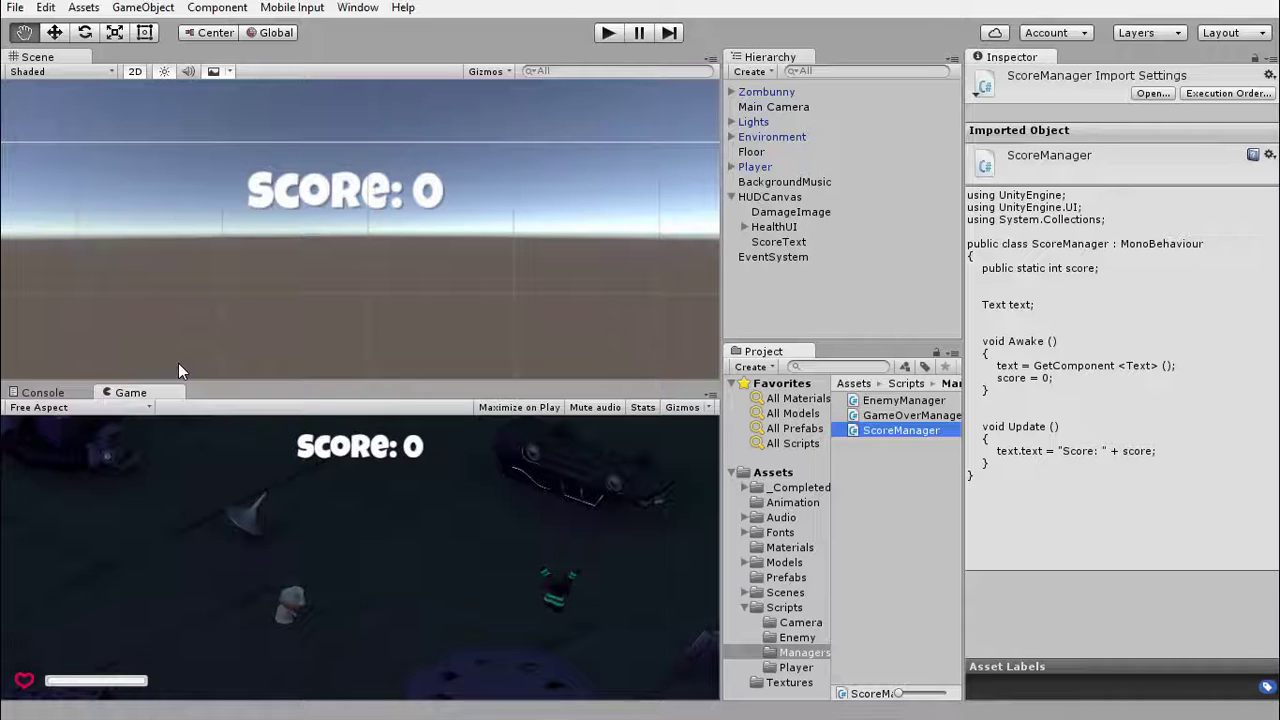
Step: Check that ScoreText carries the Score Manager component, then return to ScoreManager.cs
{"action": "left_click", "coordinate": [771, 245]}
{"action": "scroll", "coordinate": [1068, 318], "scroll_direction": "down", "scroll_amount": 5}
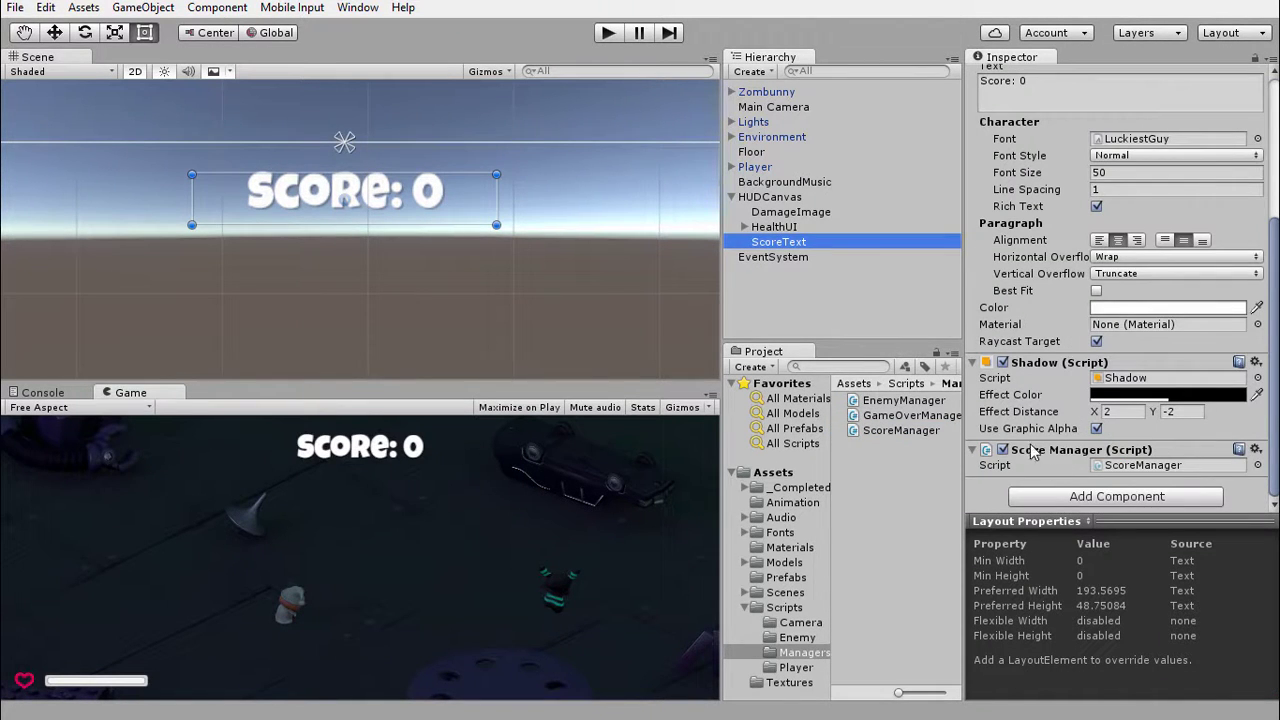
{"action": "scroll", "coordinate": [1040, 446], "scroll_direction": "up", "scroll_amount": 2}
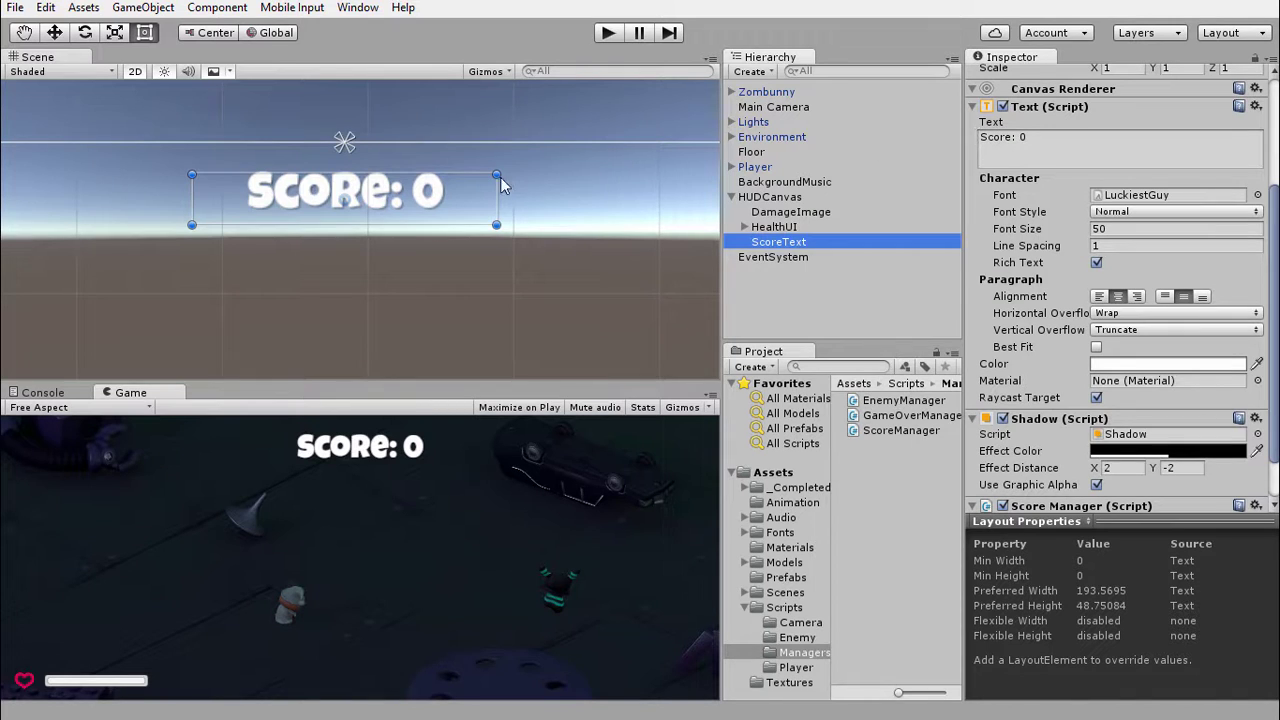
{"action": "key", "text": "alt+Tab"}
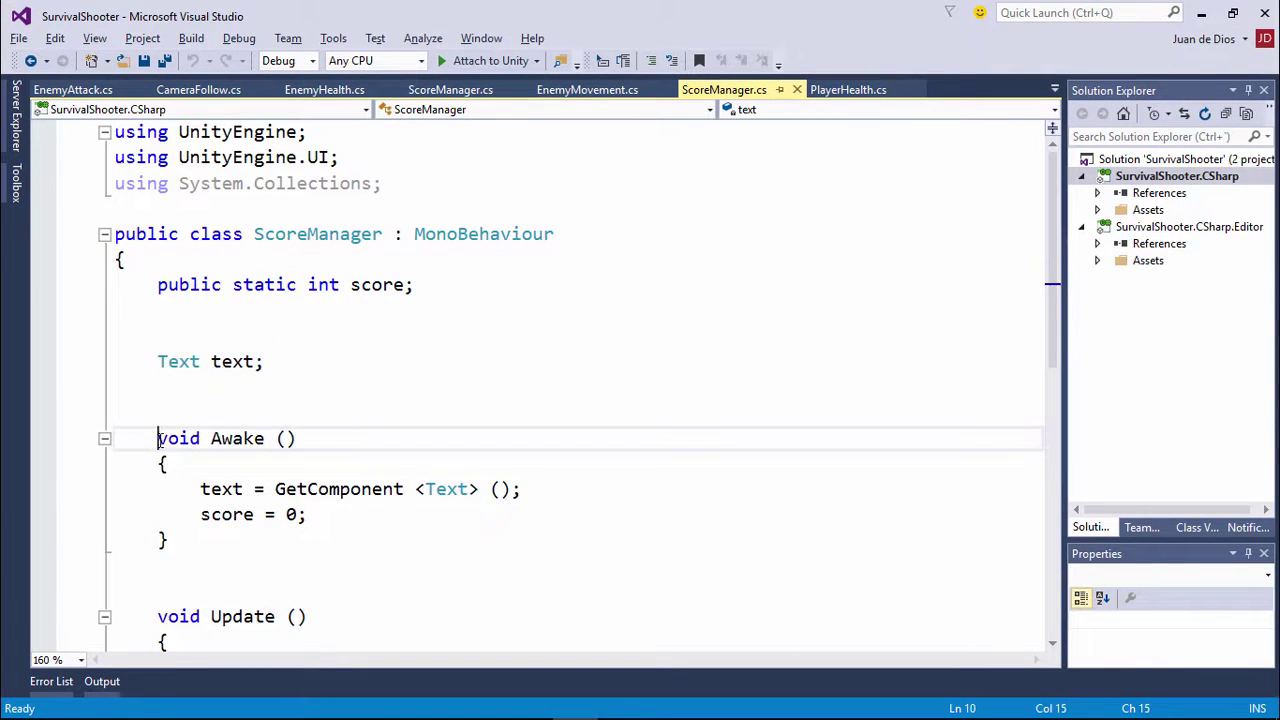
Step: Walk through ScoreManager's Awake: fetching the Text component and resetting score to 0
{"action": "left_click_drag", "start_coordinate": [157, 438], "coordinate": [326, 449]}
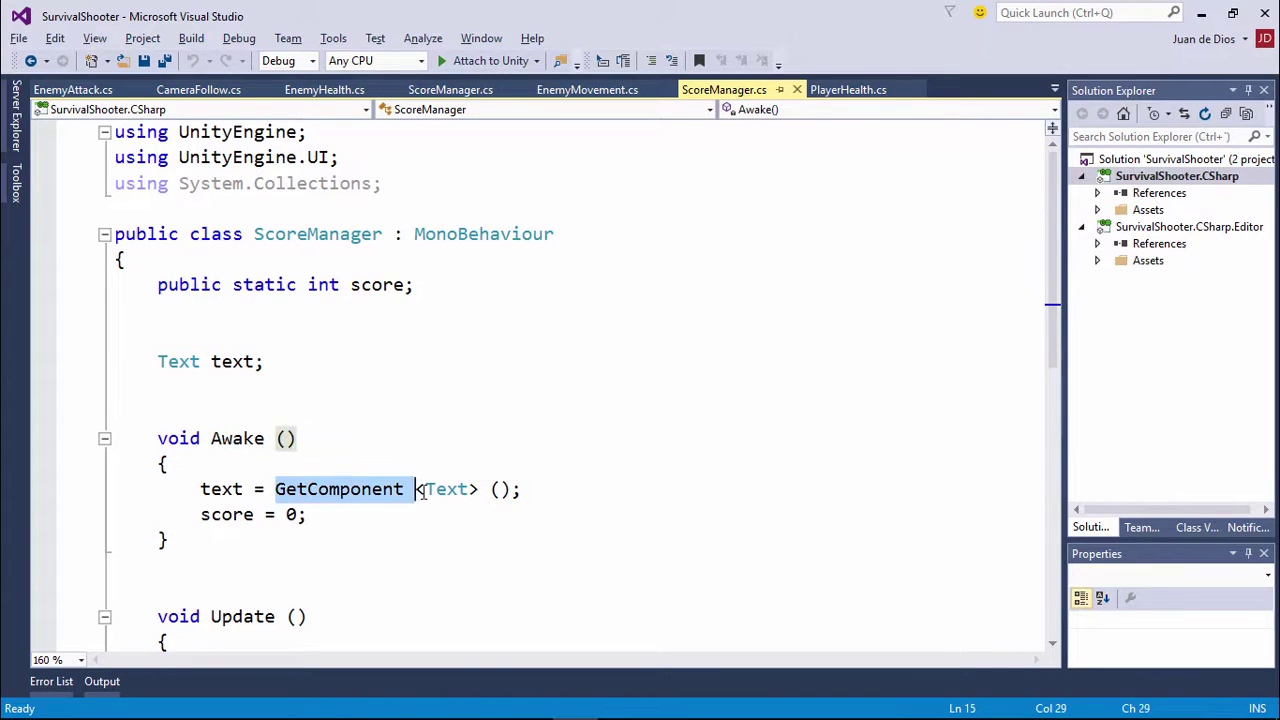
{"action": "left_click_drag", "start_coordinate": [278, 489], "coordinate": [512, 489]}
{"action": "double_click", "coordinate": [221, 490]}
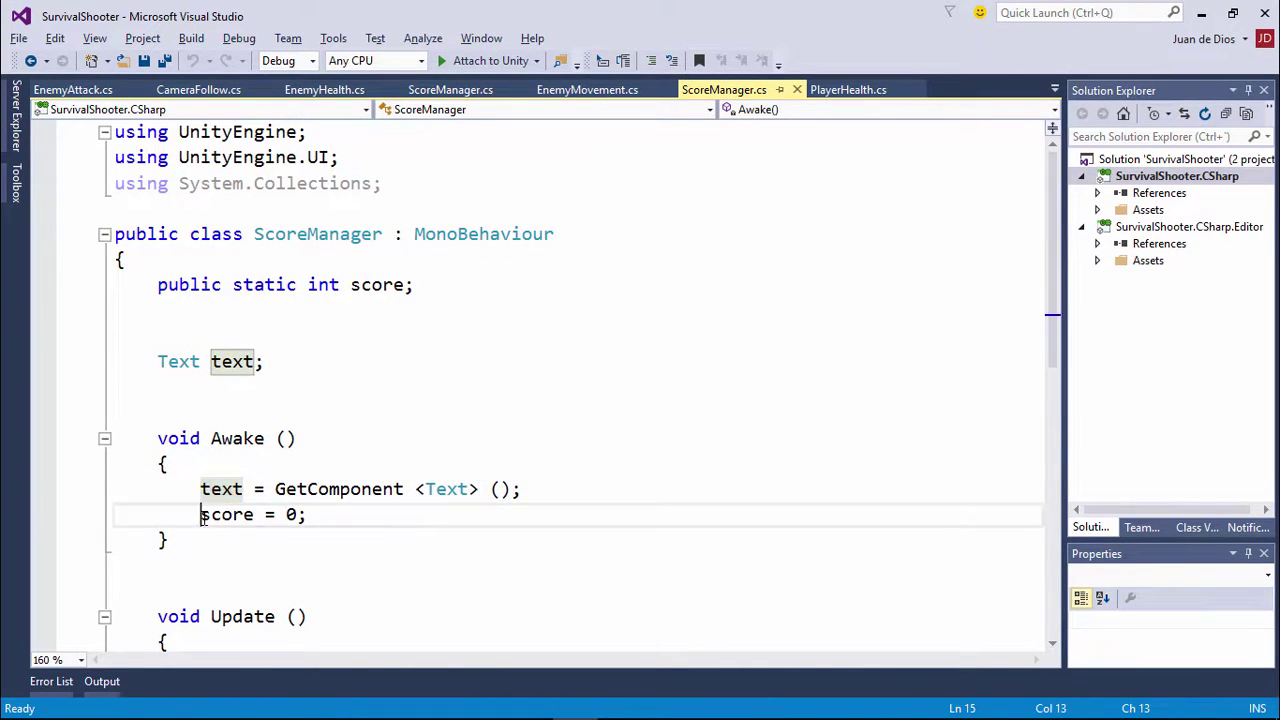
{"action": "left_click_drag", "start_coordinate": [201, 514], "coordinate": [308, 515]}
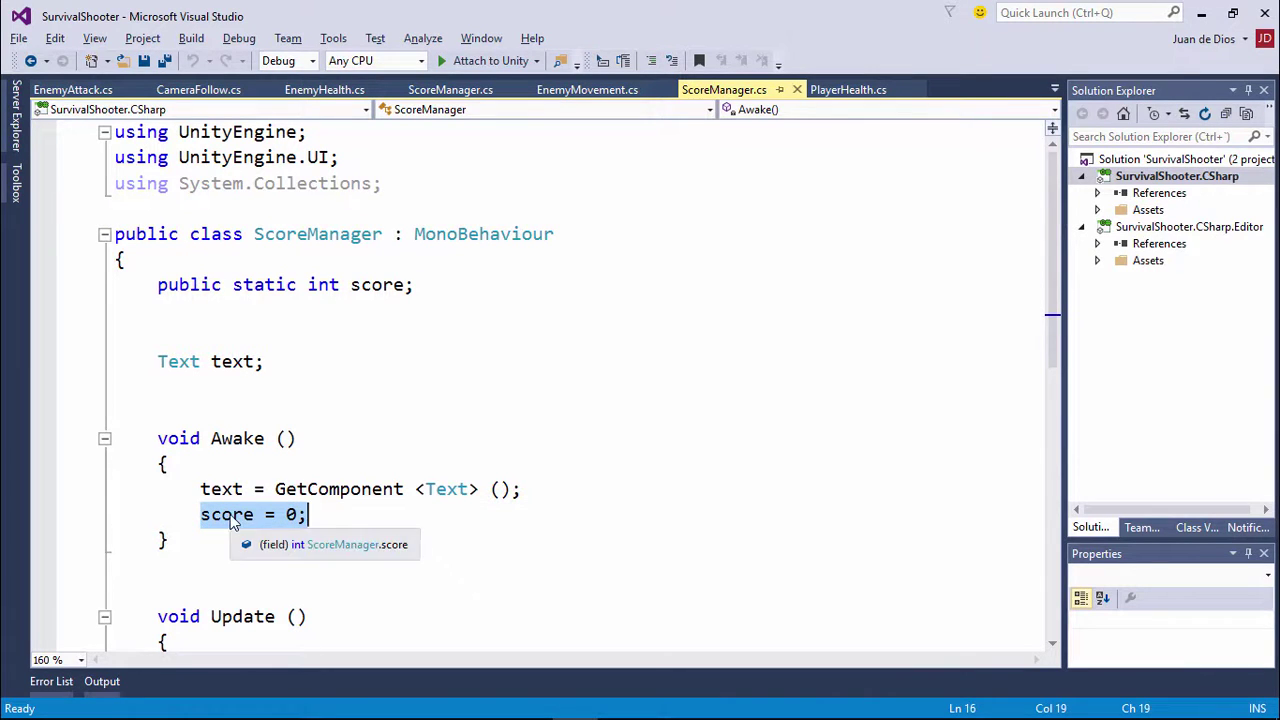
{"action": "scroll", "coordinate": [305, 403], "scroll_direction": "down", "scroll_amount": 2}
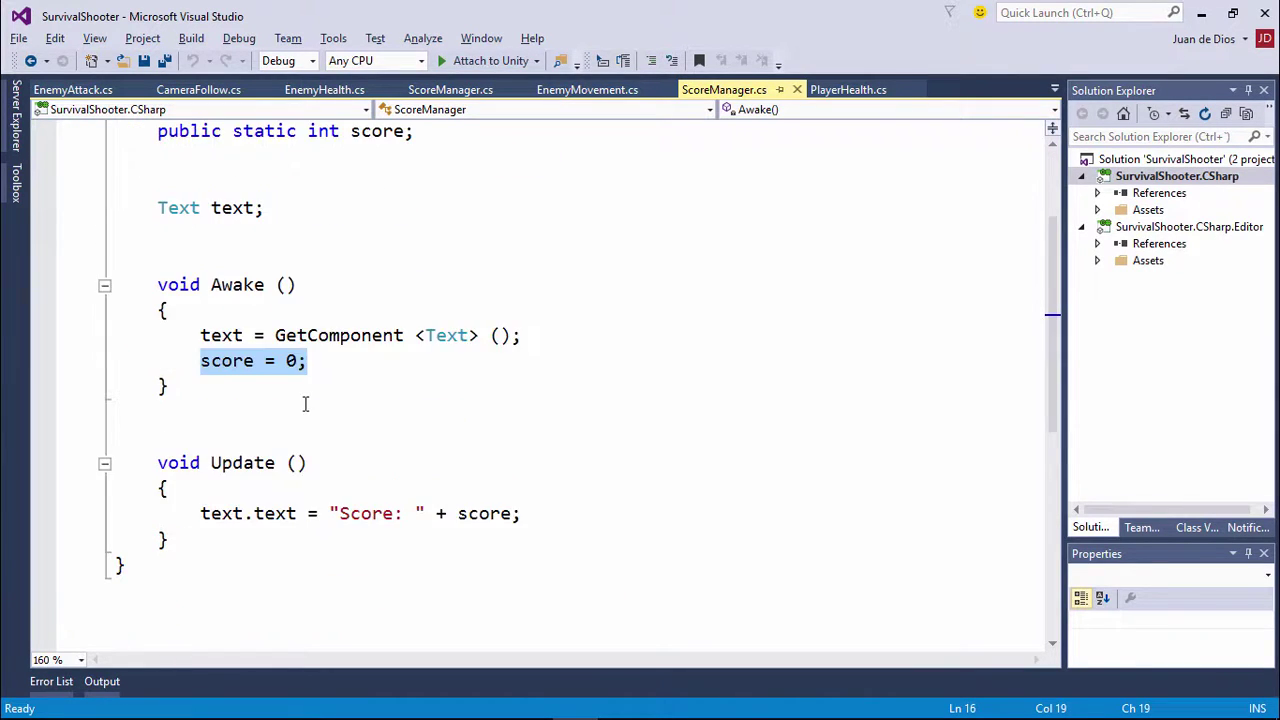
{"action": "scroll", "coordinate": [305, 403], "scroll_direction": "down", "scroll_amount": 1}
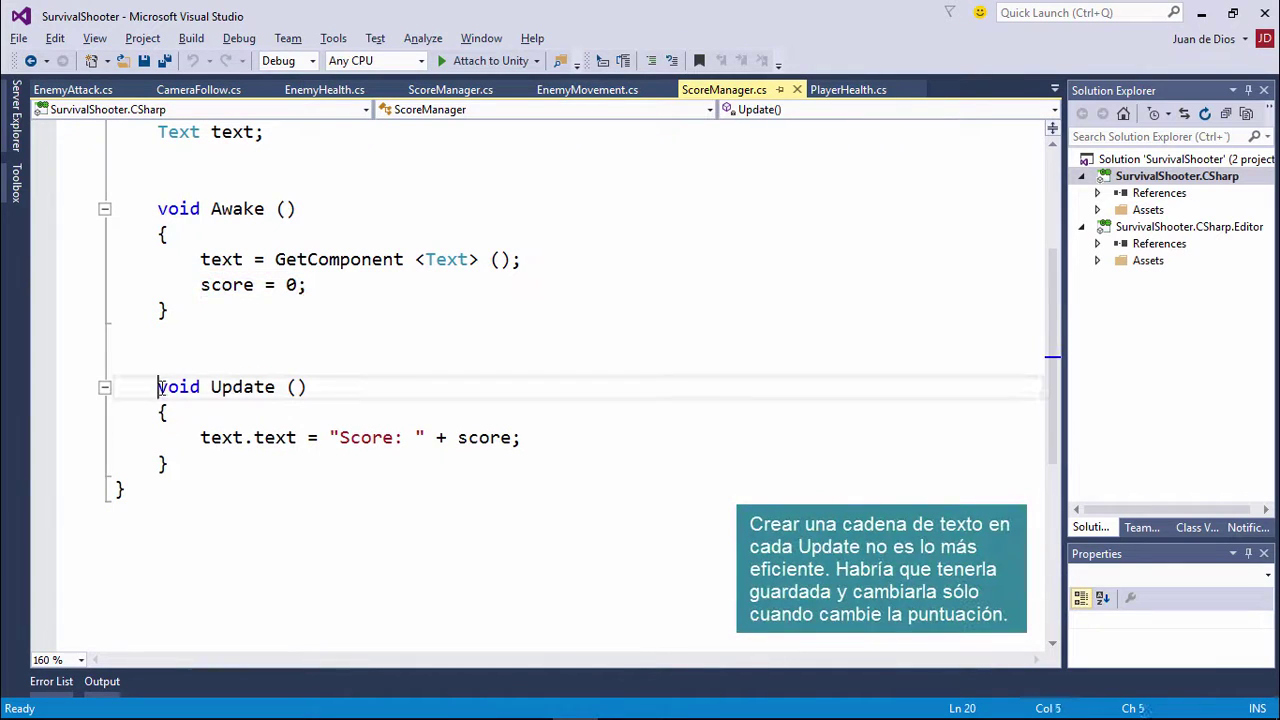
Step: Explain Update setting text to "Score: " plus score, compared against Unity's SCORE: 0 HUD
{"action": "left_click_drag", "start_coordinate": [160, 387], "coordinate": [308, 387]}
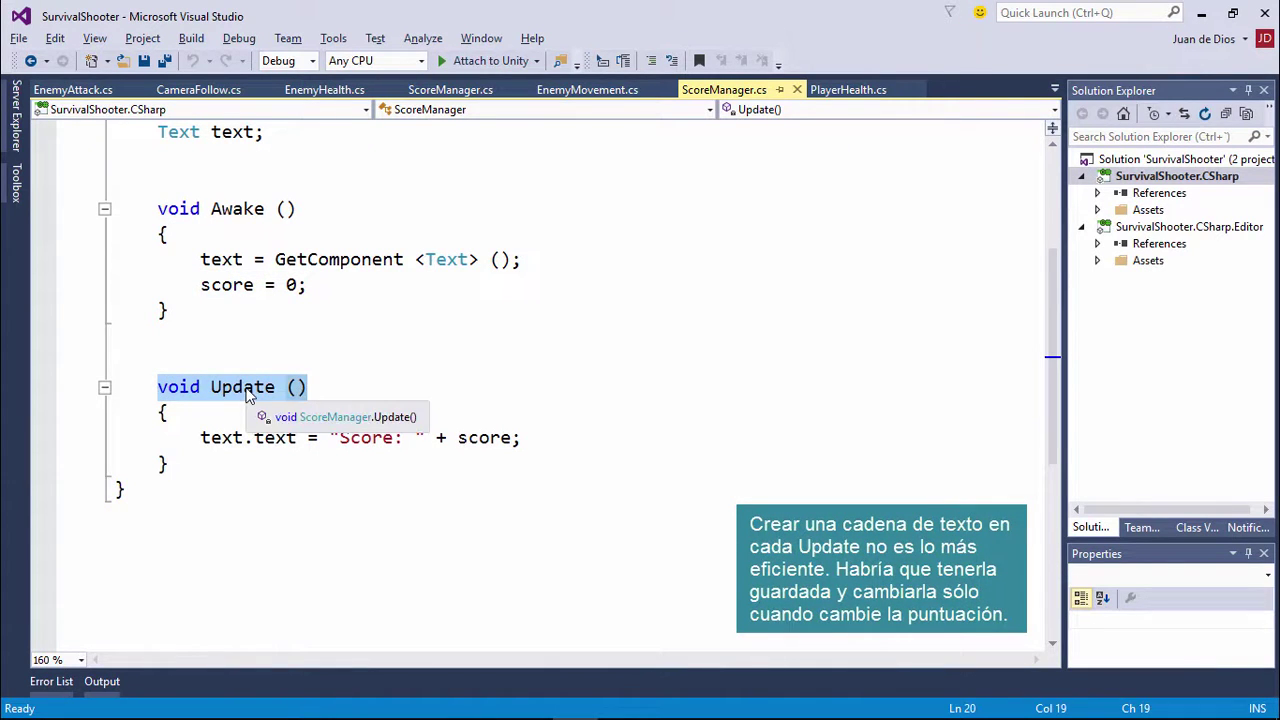
{"action": "left_click_drag", "start_coordinate": [200, 437], "coordinate": [297, 437]}
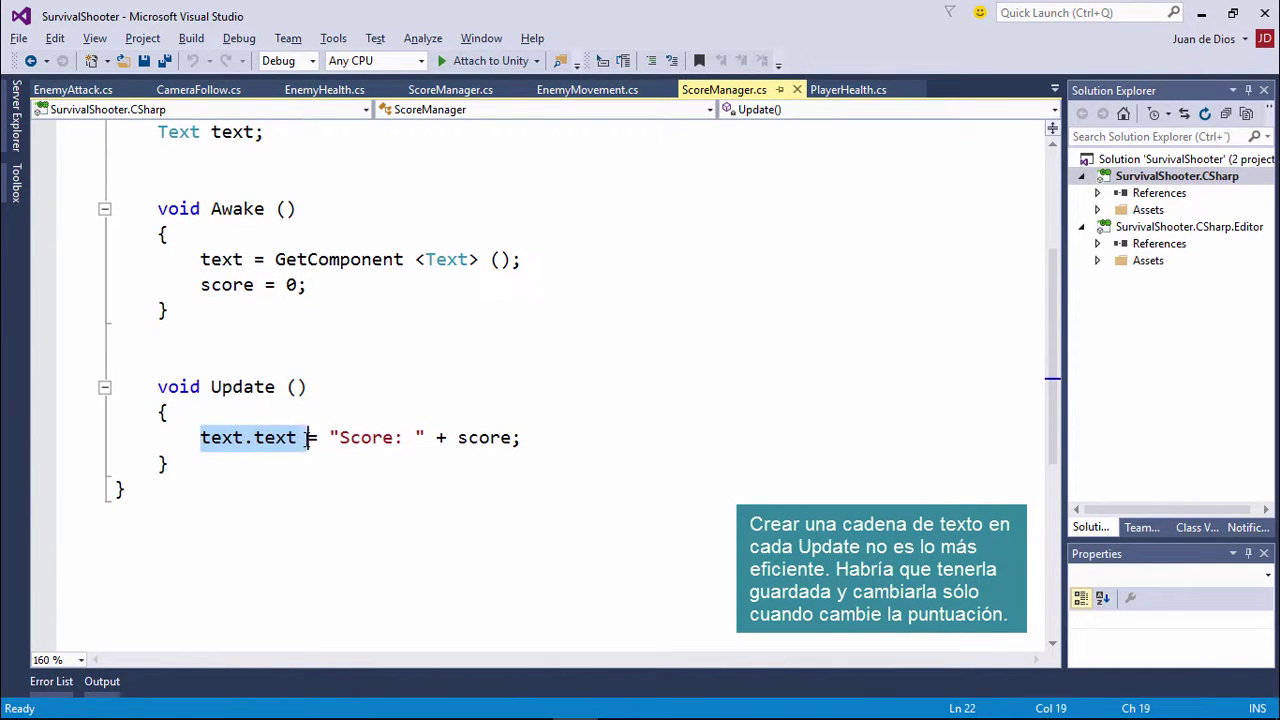
{"action": "left_click", "coordinate": [243, 437]}
{"action": "double_click", "coordinate": [274, 437]}
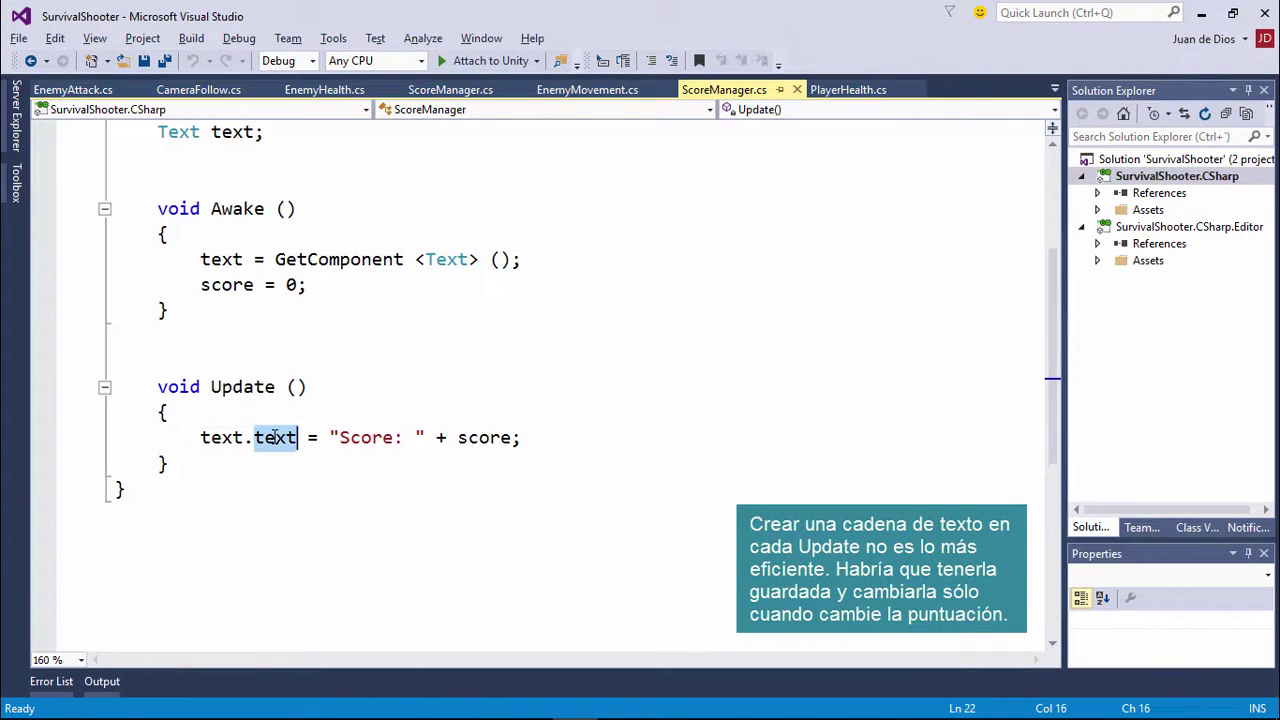
{"action": "double_click", "coordinate": [228, 437]}
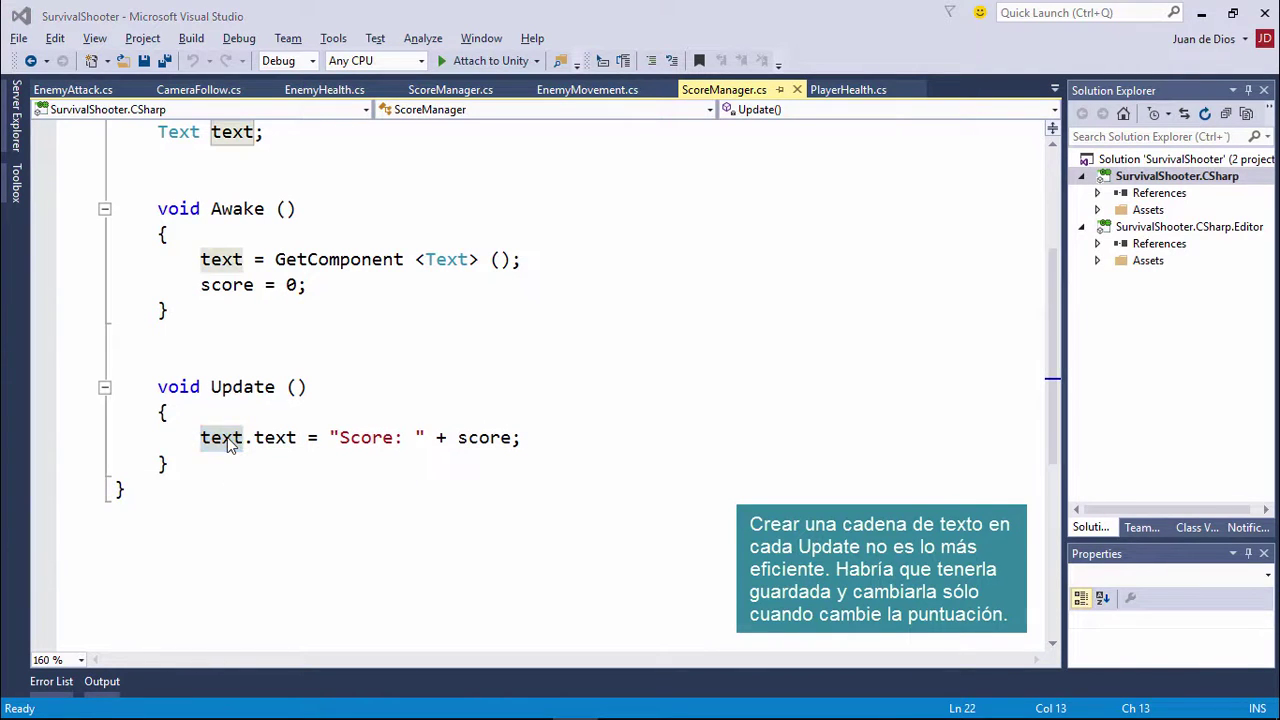
{"action": "key", "text": "alt+Tab"}
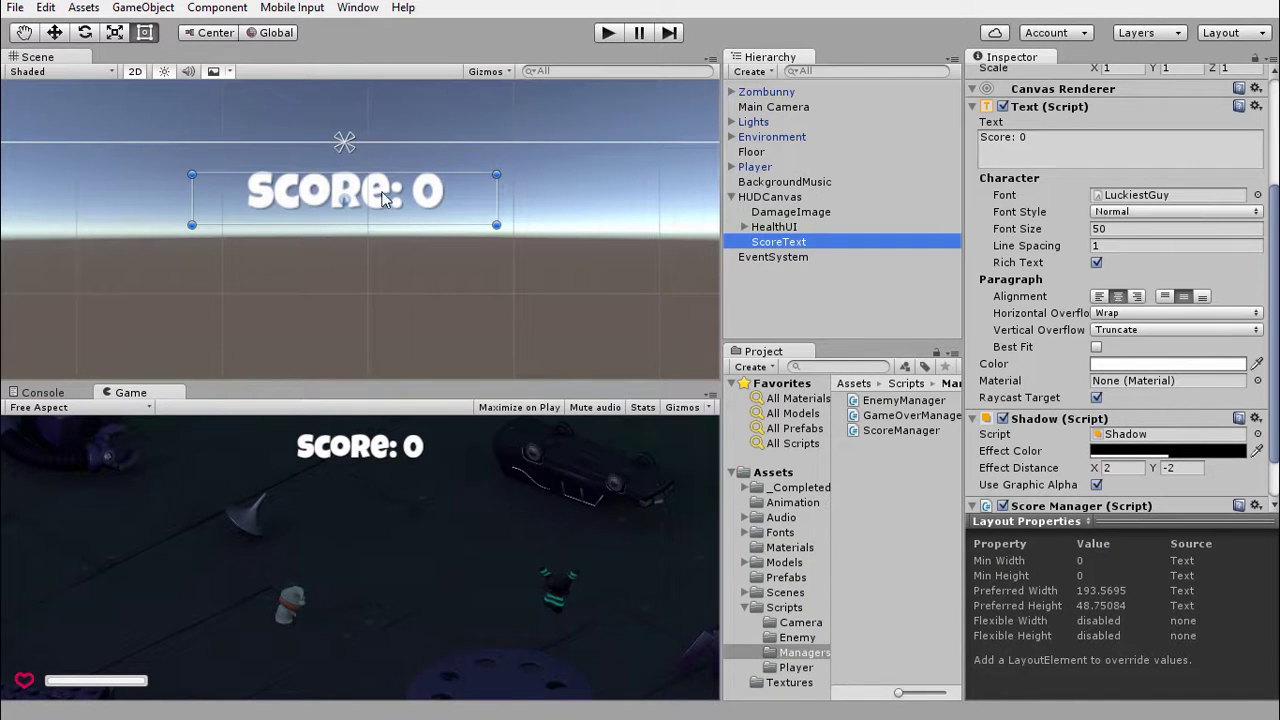
{"action": "key", "text": "alt+Tab"}
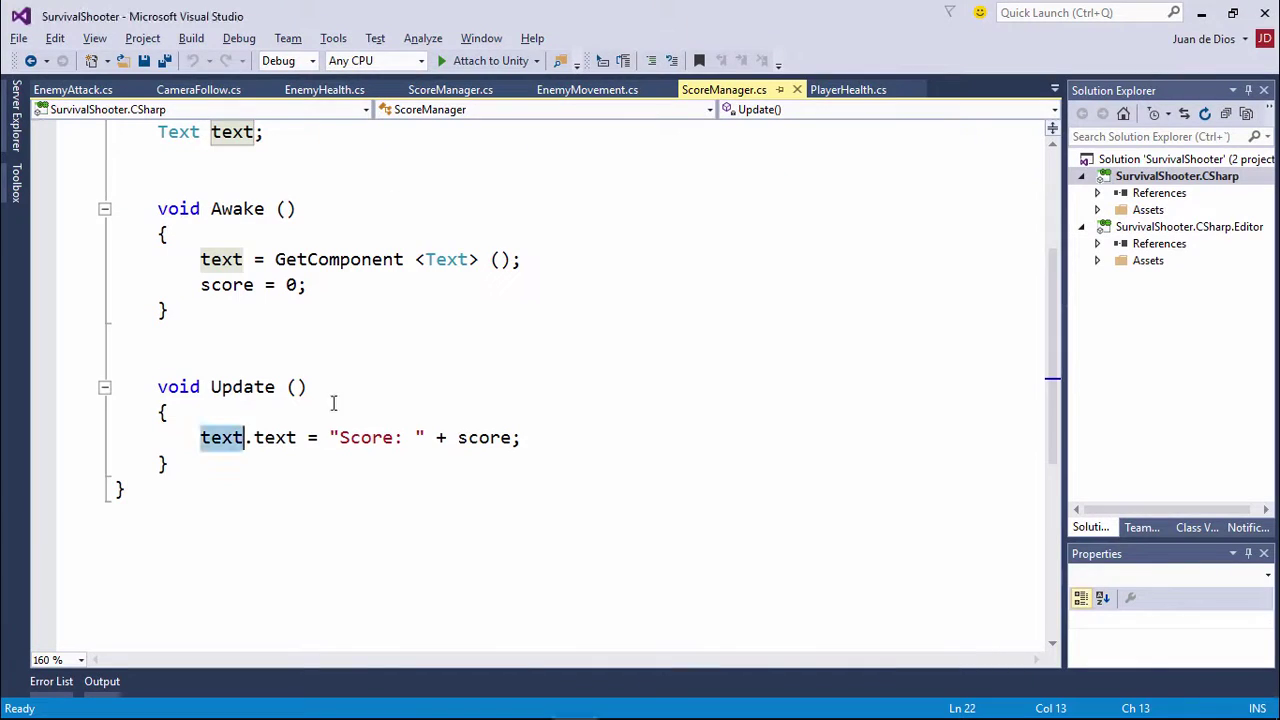
{"action": "left_click", "coordinate": [312, 440]}
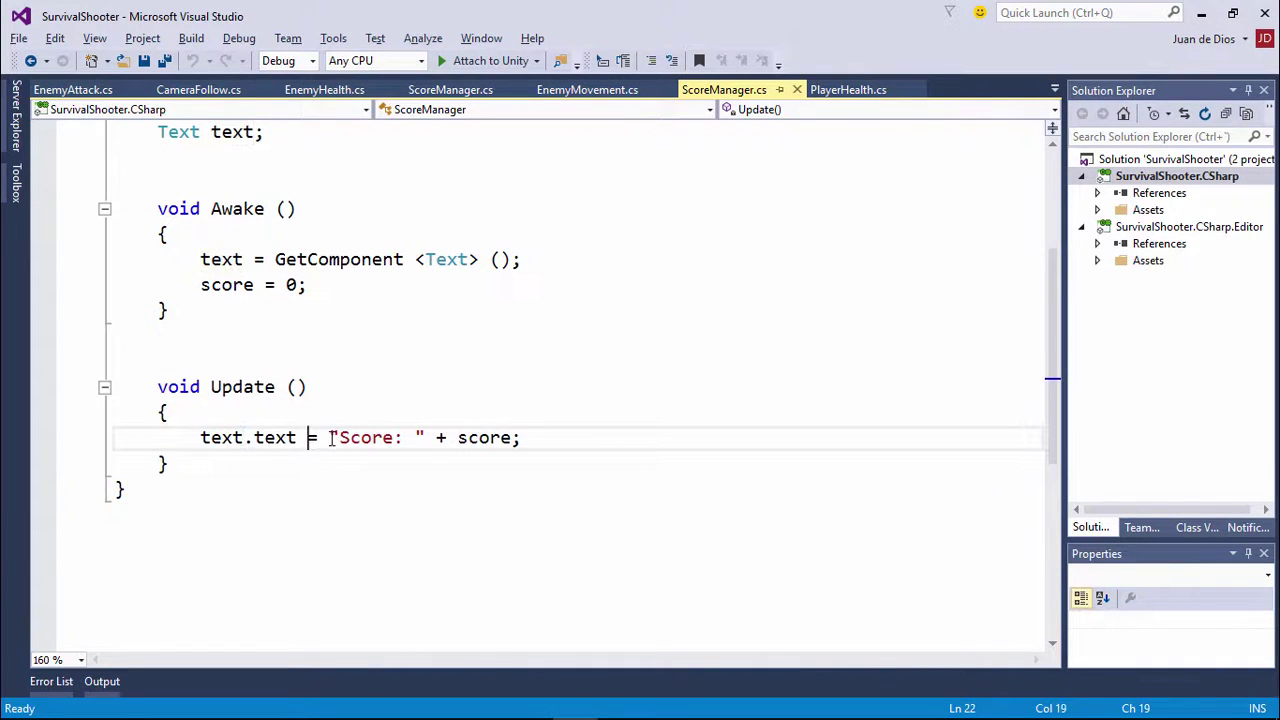
{"action": "left_click_drag", "start_coordinate": [330, 437], "coordinate": [427, 437]}
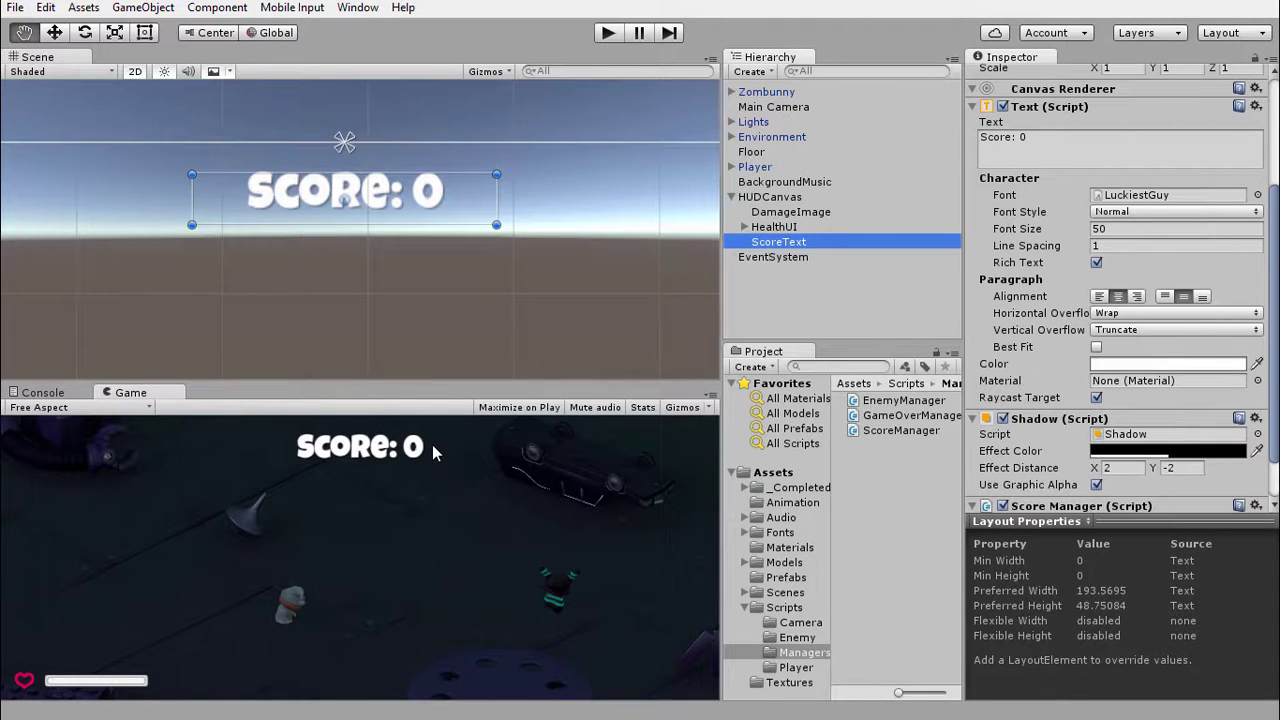
Step: Clear the selection in ScoreManager.cs and go back to Unity
{"action": "key", "text": "alt+Tab"}
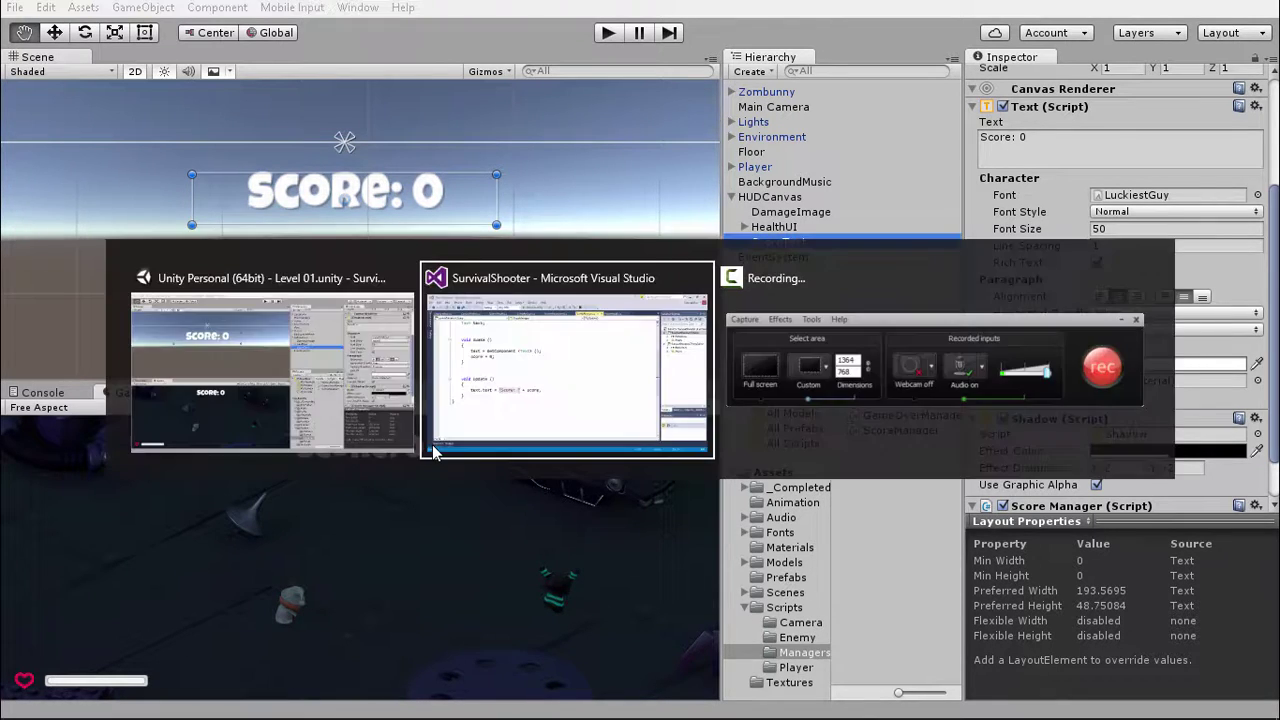
{"action": "left_click", "coordinate": [374, 409]}
{"action": "scroll", "coordinate": [376, 408], "scroll_direction": "up", "scroll_amount": 3}
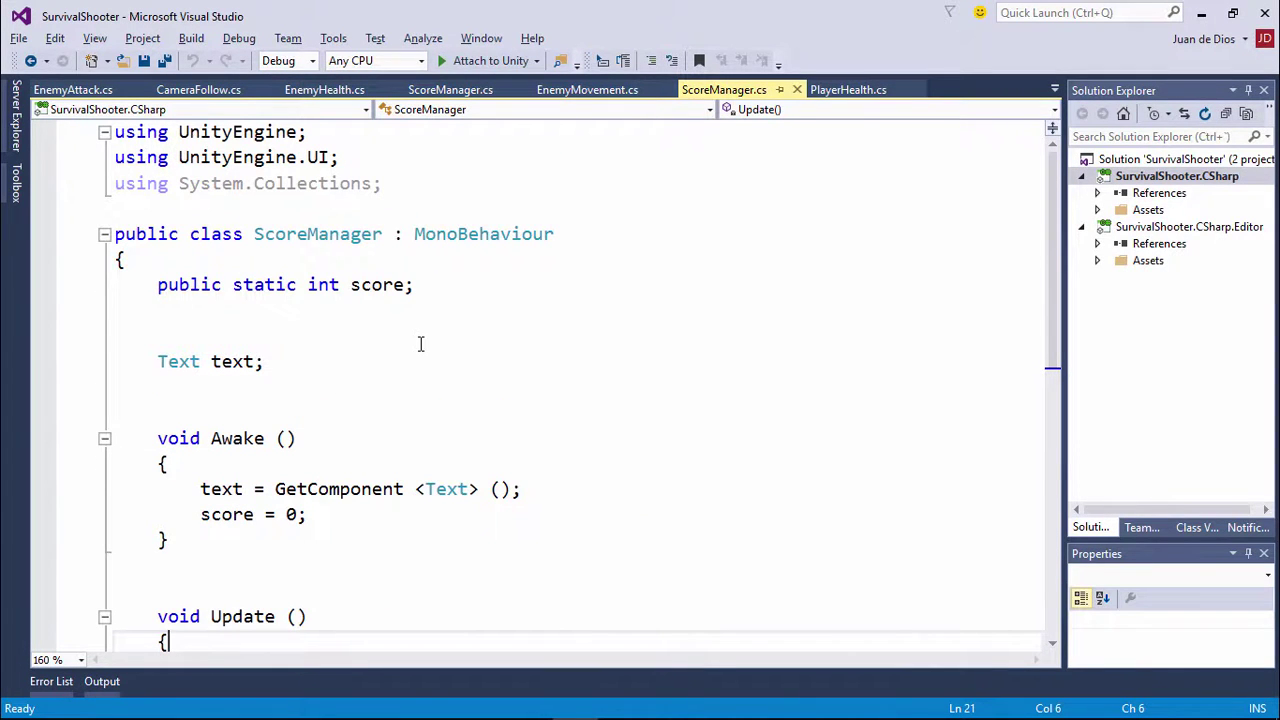
{"action": "key", "text": "alt+Tab"}
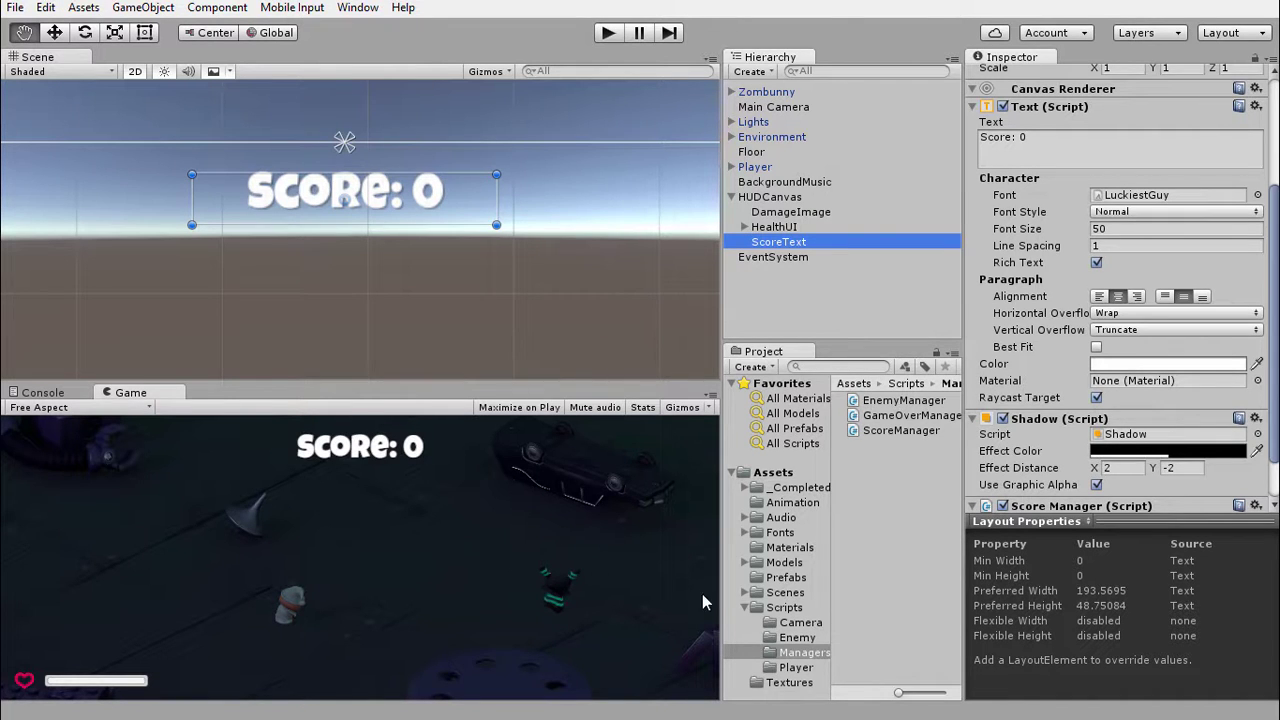
Step: Open the EnemyHealth script from Scripts > Enemy in Visual Studio
{"action": "left_click", "coordinate": [784, 607]}
{"action": "left_click", "coordinate": [797, 637]}
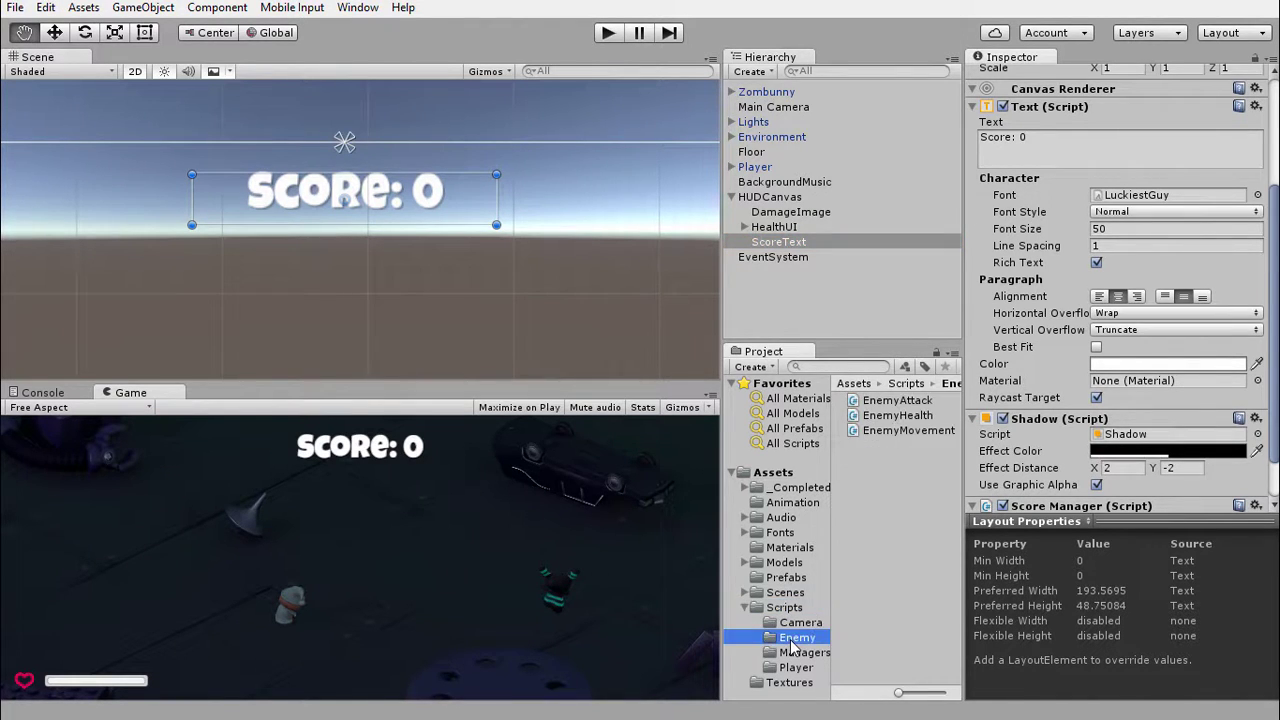
{"action": "left_click", "coordinate": [893, 420]}
{"action": "double_click", "coordinate": [893, 420]}
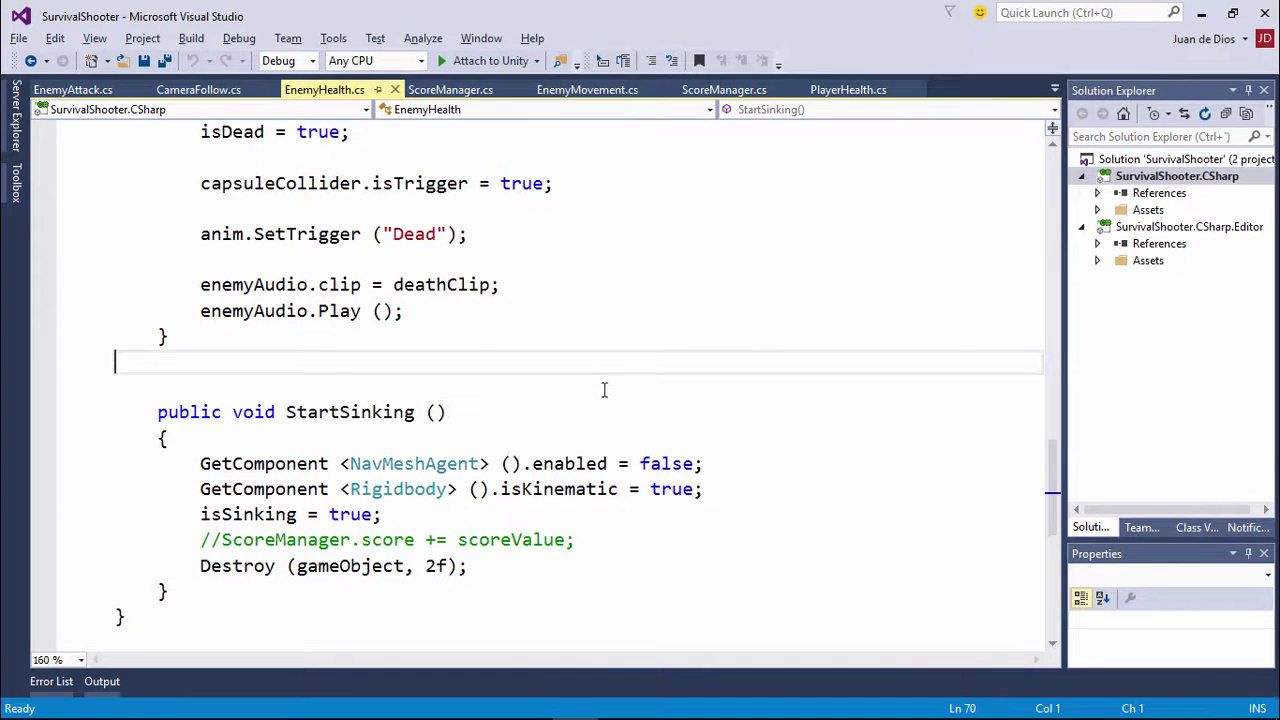
Step: Remove the // from the ScoreManager.score += scoreValue line in StartSinking
{"action": "scroll", "coordinate": [457, 337], "scroll_direction": "up", "scroll_amount": 7}
{"action": "scroll", "coordinate": [457, 336], "scroll_direction": "up", "scroll_amount": 7}
{"action": "scroll", "coordinate": [457, 337], "scroll_direction": "up", "scroll_amount": 8}
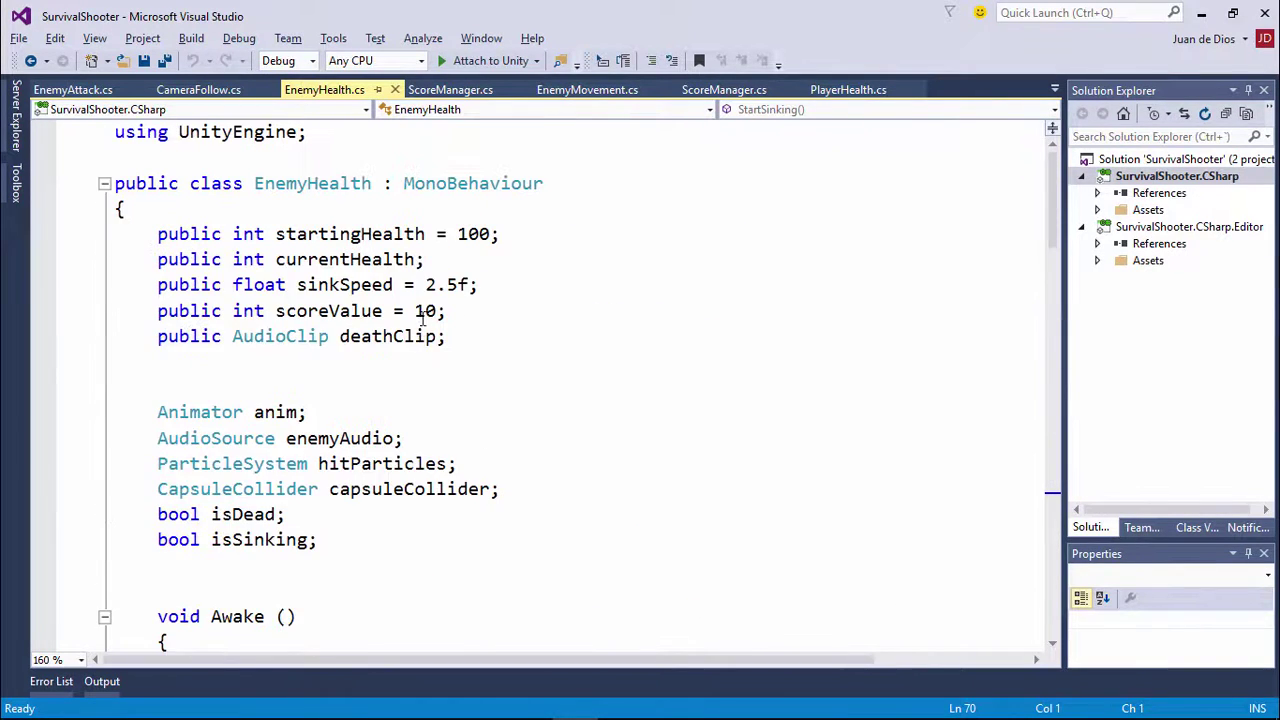
{"action": "scroll", "coordinate": [400, 350], "scroll_direction": "down", "scroll_amount": 9}
{"action": "scroll", "coordinate": [380, 380], "scroll_direction": "down", "scroll_amount": 9}
{"action": "scroll", "coordinate": [380, 380], "scroll_direction": "down", "scroll_amount": 5}
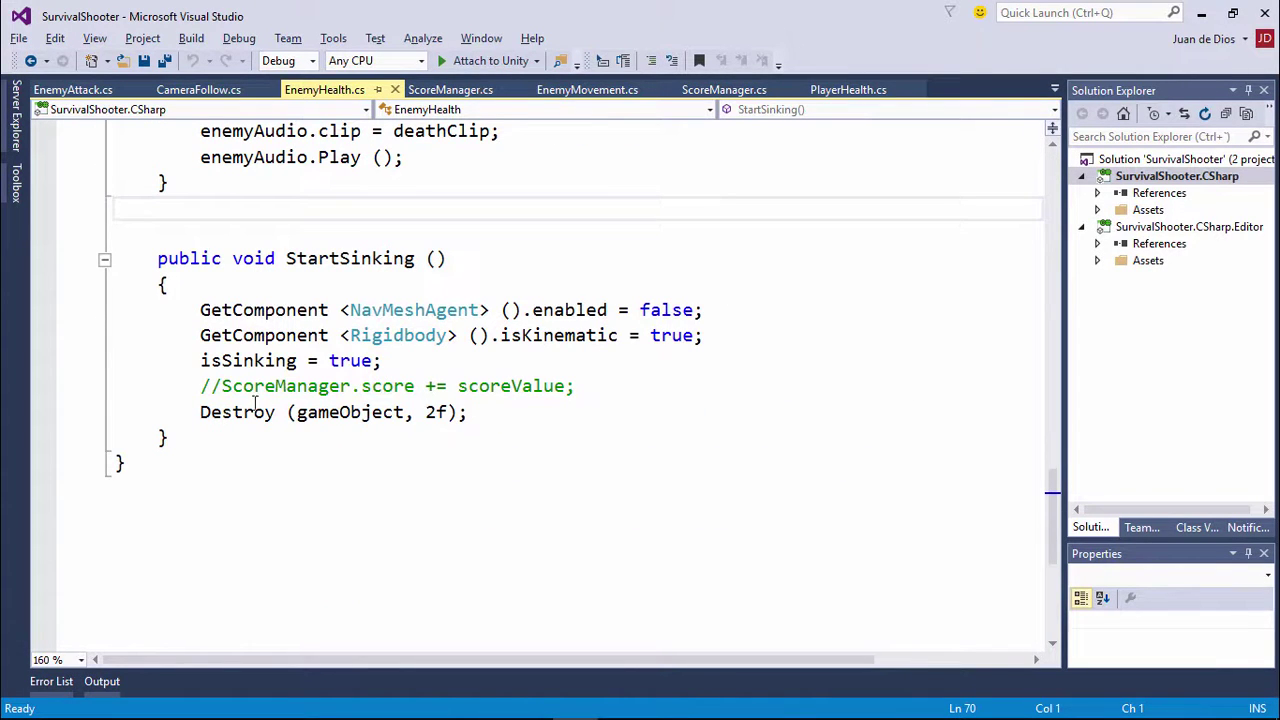
{"action": "left_click", "coordinate": [224, 386]}
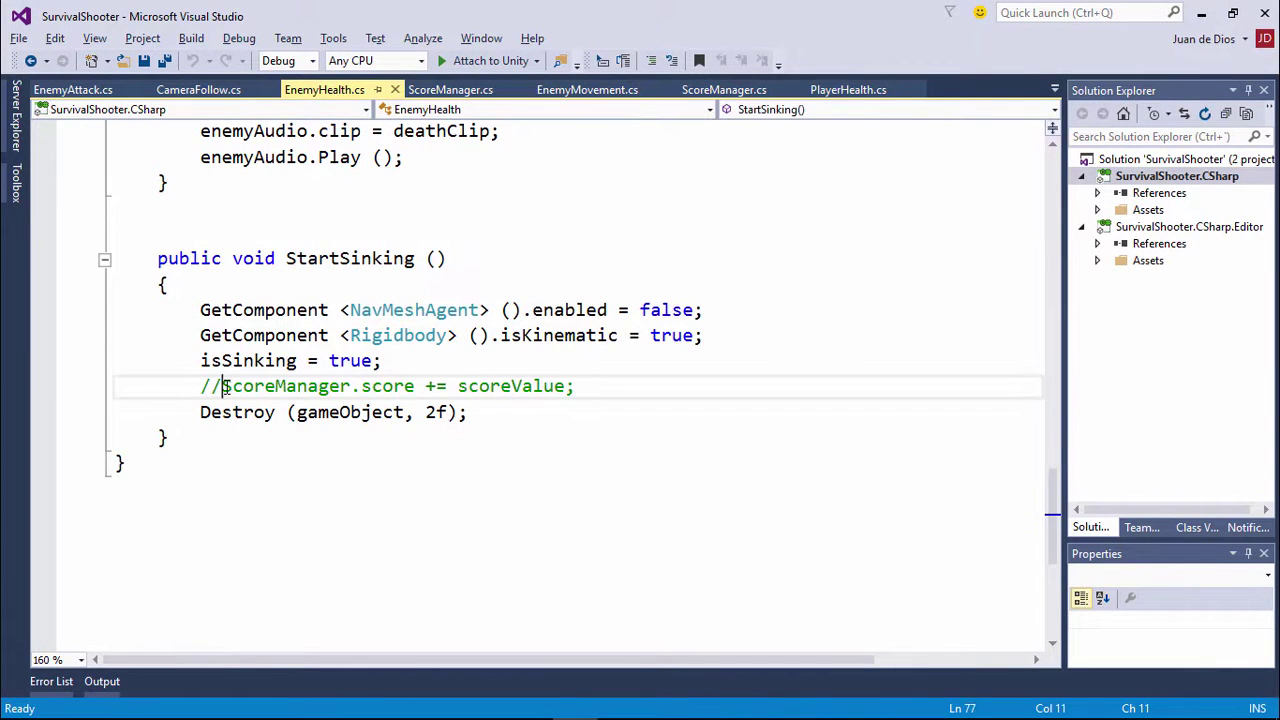
{"action": "key", "text": "BackSpace"}
{"action": "key", "text": "BackSpace"}
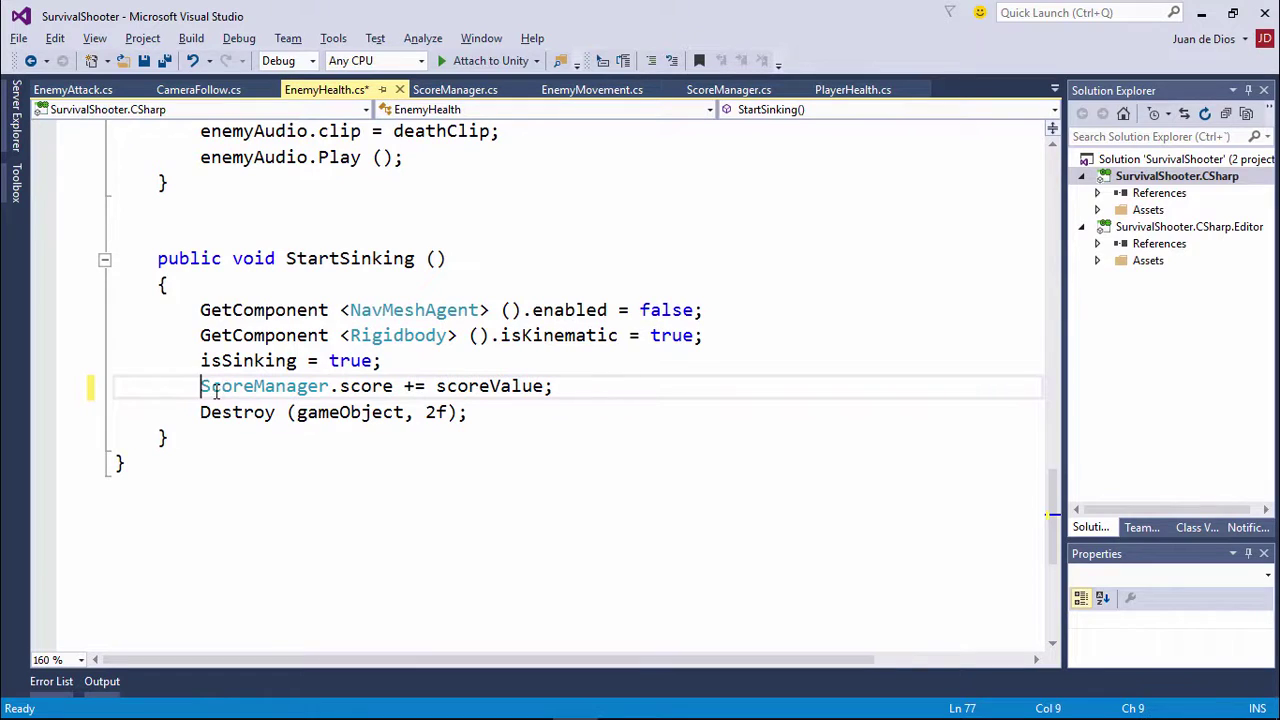
Step: Go over the line's parts: ScoreManager, the static score field, += and scoreValue
{"action": "left_click_drag", "start_coordinate": [200, 386], "coordinate": [340, 386]}
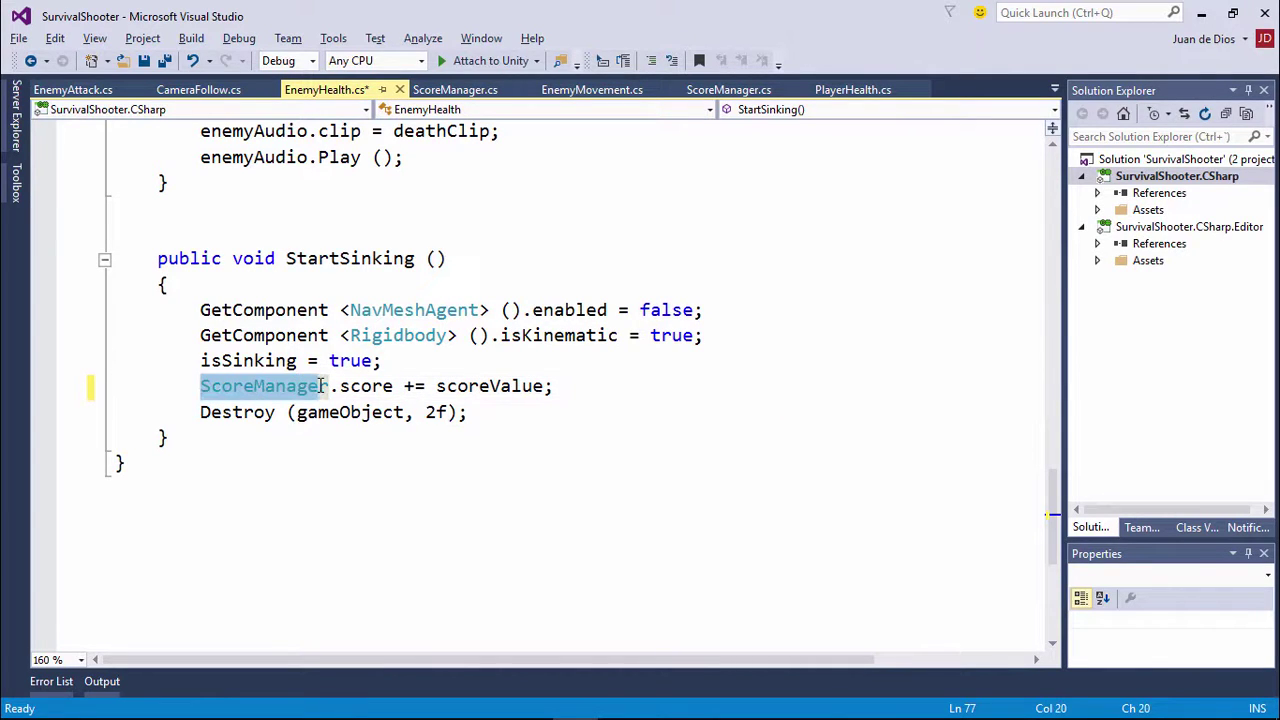
{"action": "double_click", "coordinate": [345, 386]}
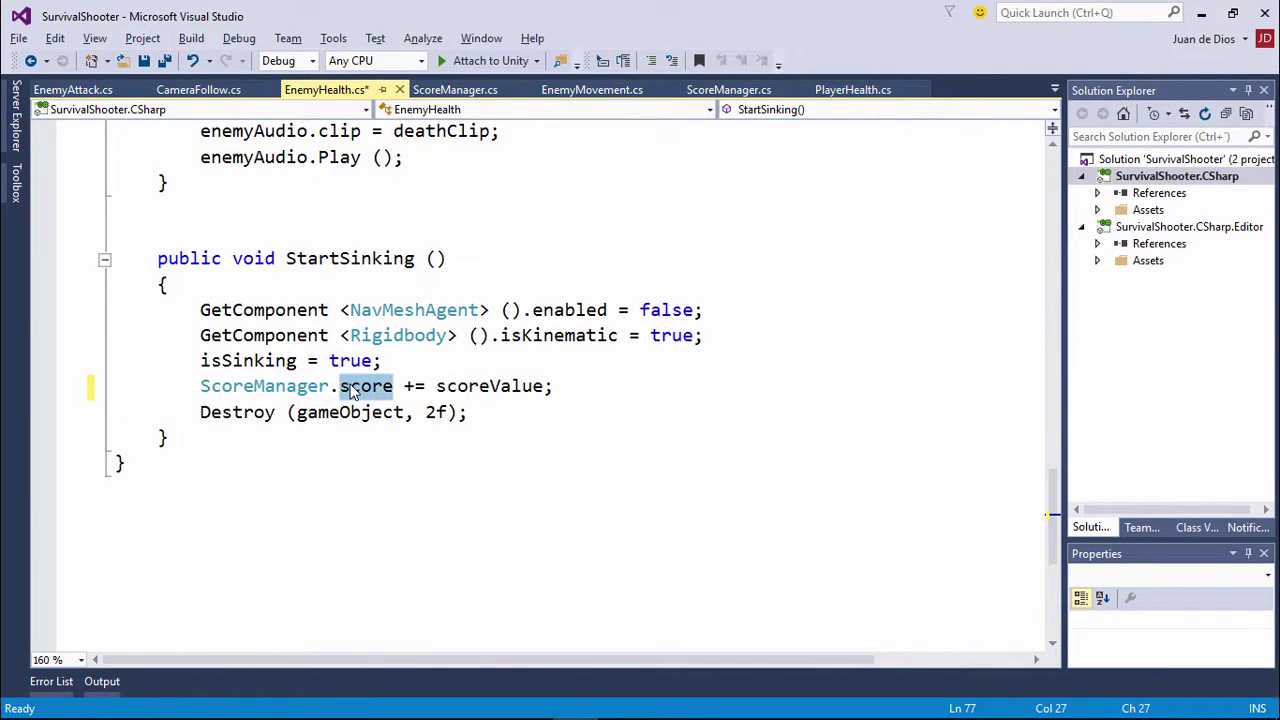
{"action": "mouse_move", "coordinate": [355, 393]}
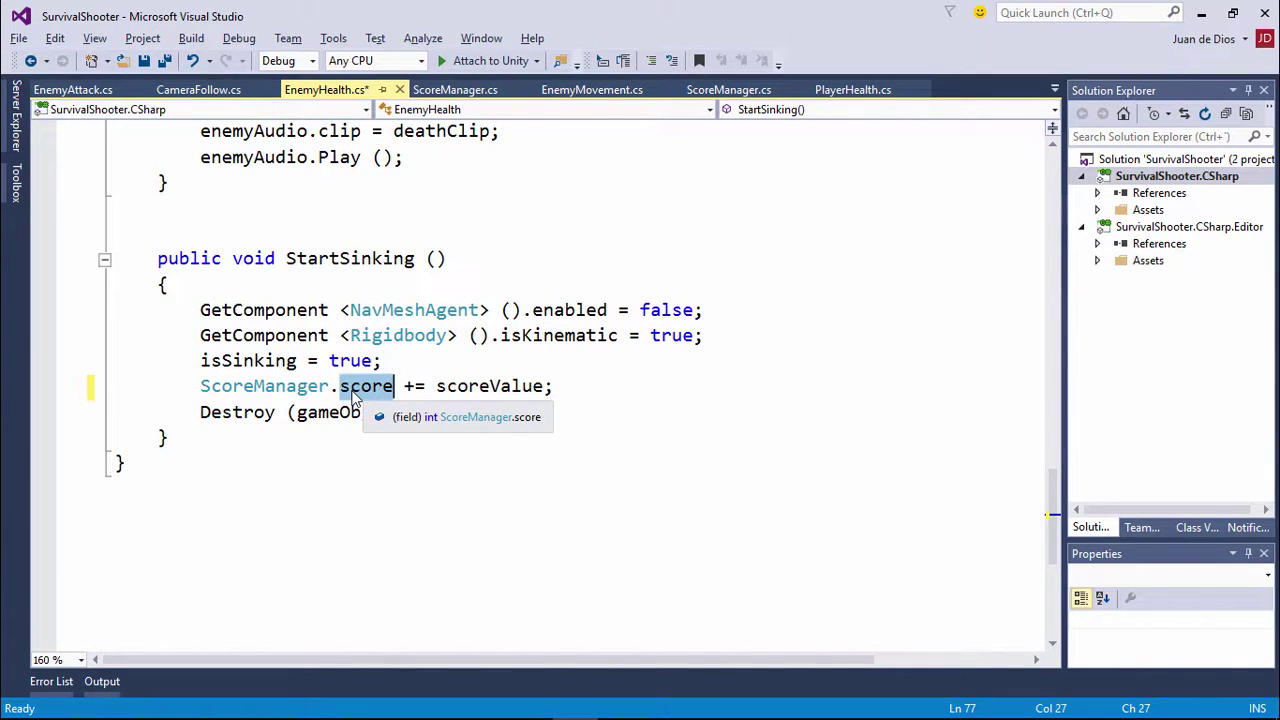
{"action": "double_click", "coordinate": [412, 388]}
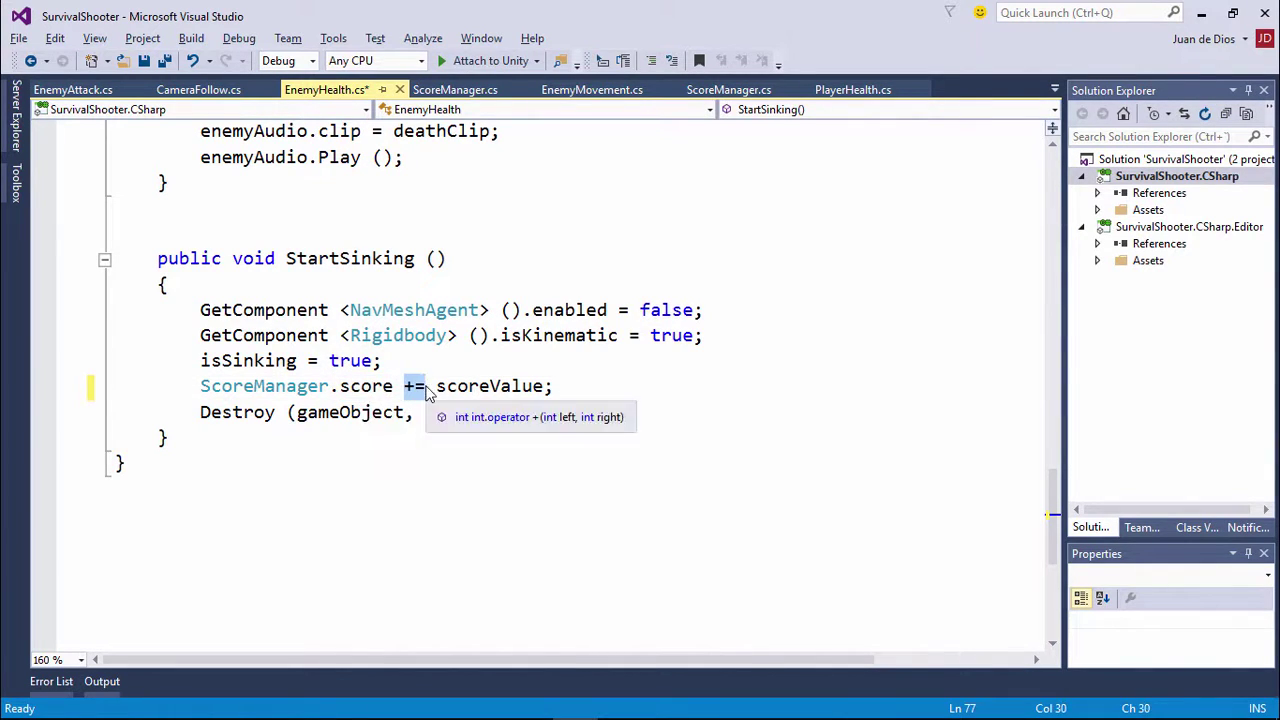
{"action": "double_click", "coordinate": [460, 392]}
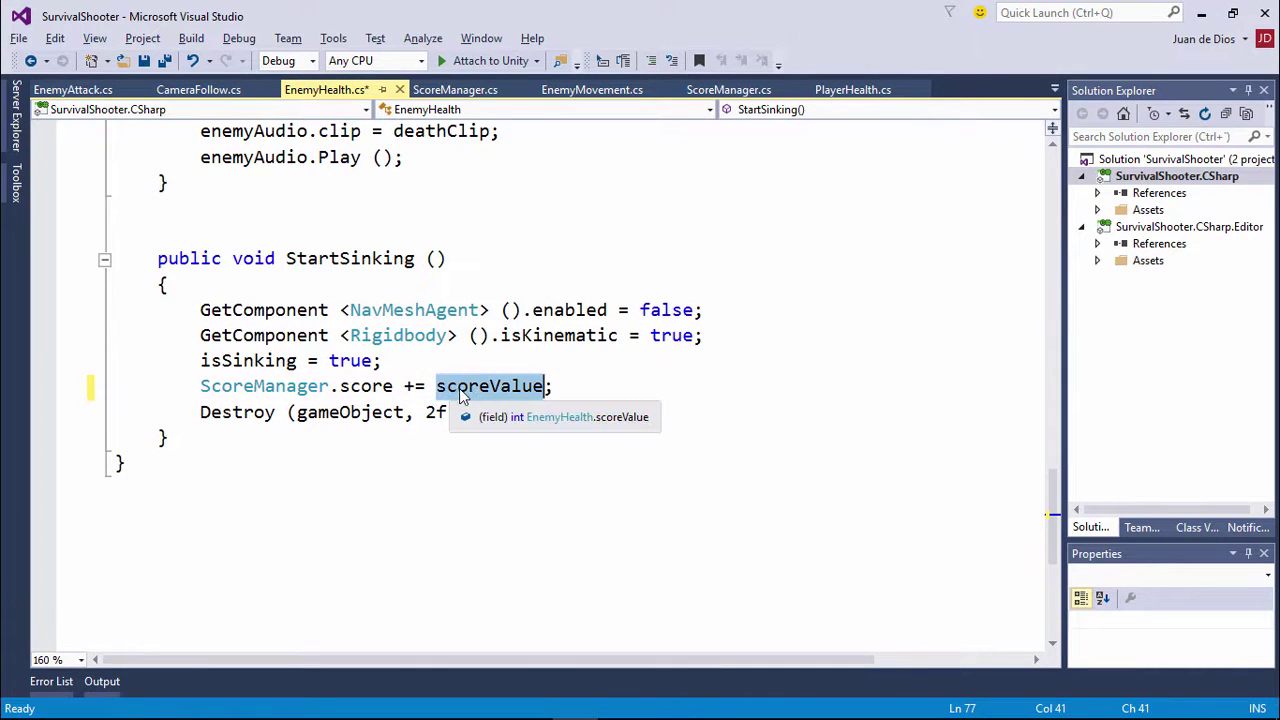
Step: Review that scoreValue is 10 and StartSinking adds it to ScoreManager.score
{"action": "scroll", "coordinate": [505, 386], "scroll_direction": "up", "scroll_amount": 9}
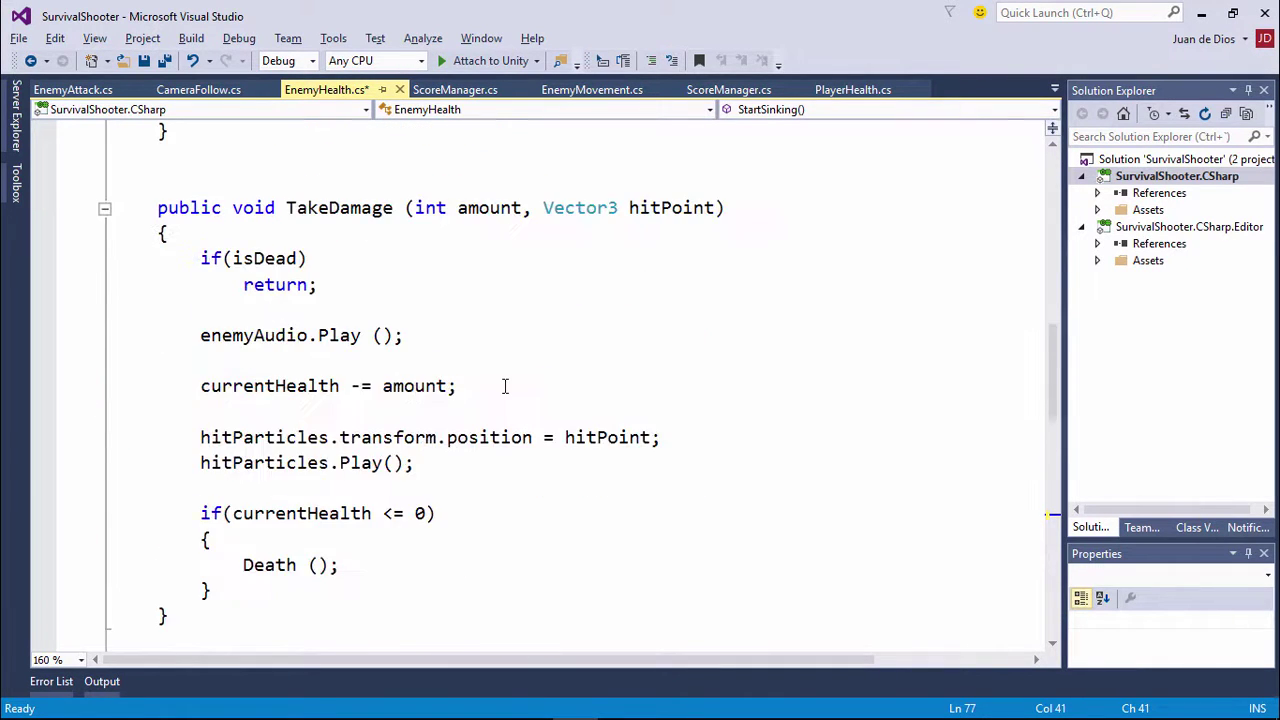
{"action": "scroll", "coordinate": [505, 386], "scroll_direction": "up", "scroll_amount": 15}
{"action": "mouse_move", "coordinate": [329, 311]}
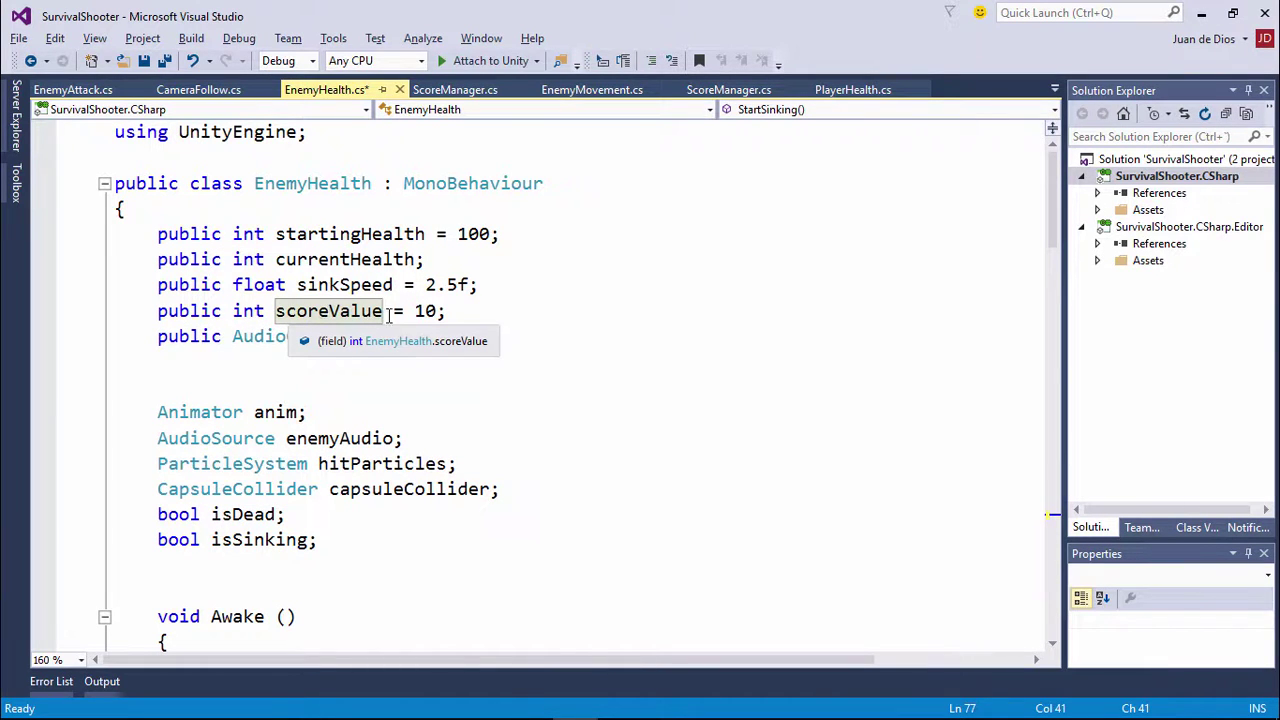
{"action": "double_click", "coordinate": [425, 311]}
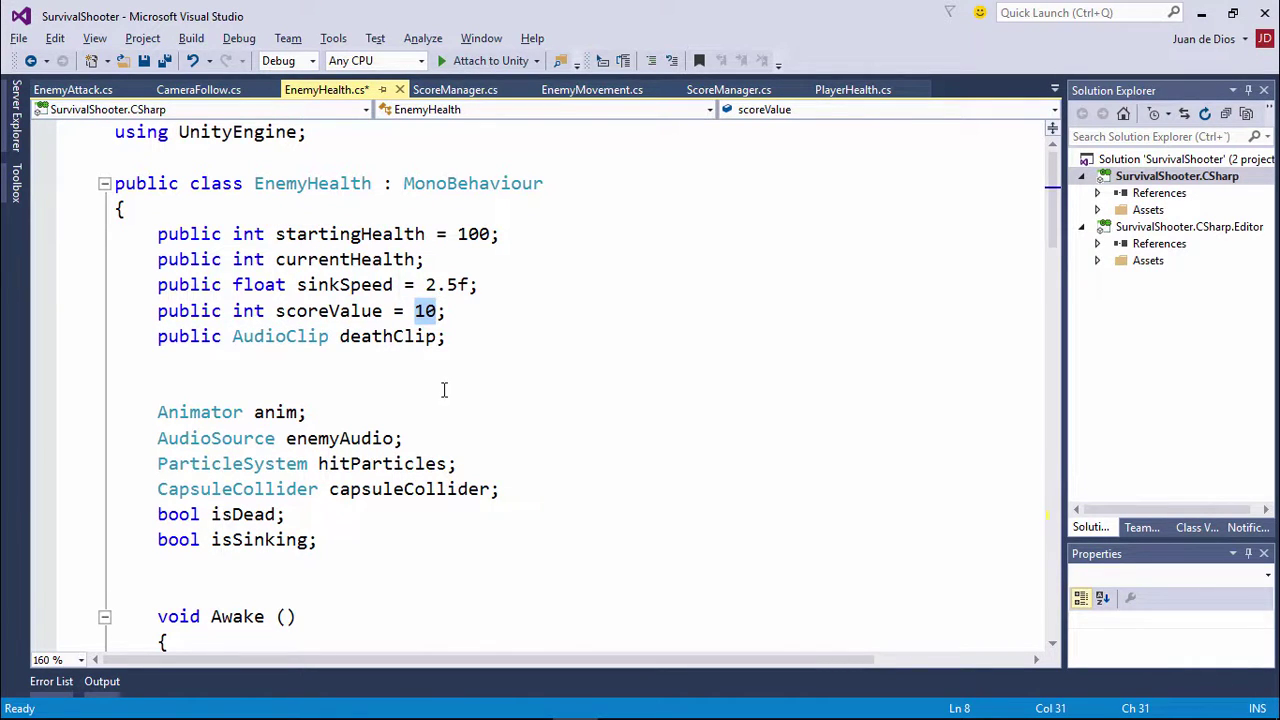
{"action": "scroll", "coordinate": [425, 391], "scroll_direction": "down", "scroll_amount": 8}
{"action": "scroll", "coordinate": [421, 392], "scroll_direction": "down", "scroll_amount": 8}
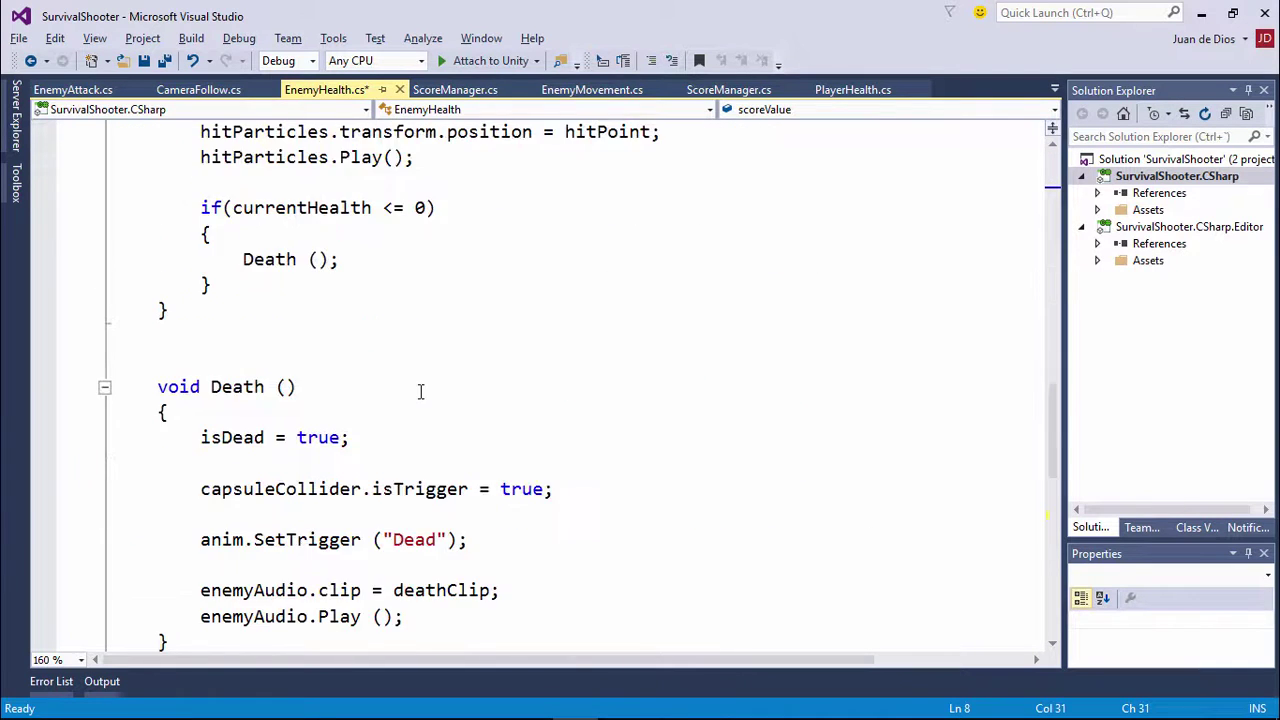
{"action": "scroll", "coordinate": [420, 392], "scroll_direction": "down", "scroll_amount": 8}
{"action": "scroll", "coordinate": [420, 392], "scroll_direction": "up", "scroll_amount": 3}
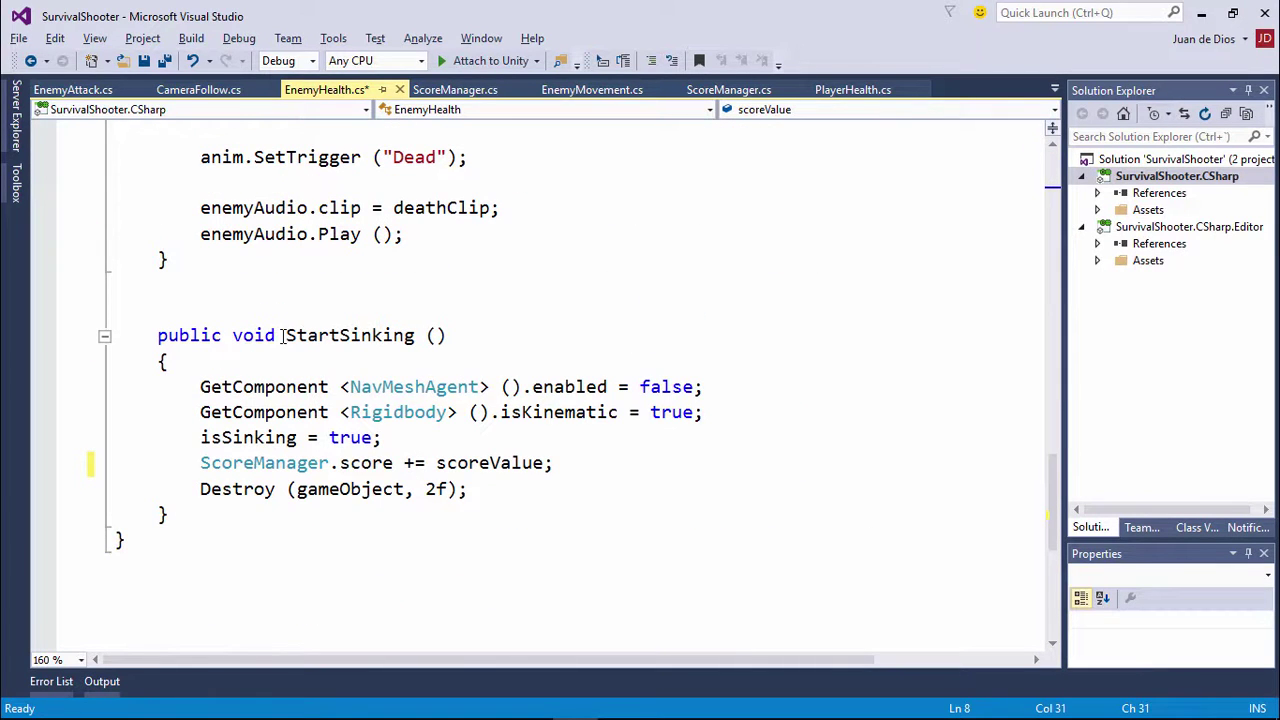
{"action": "left_click_drag", "start_coordinate": [283, 335], "coordinate": [447, 335]}
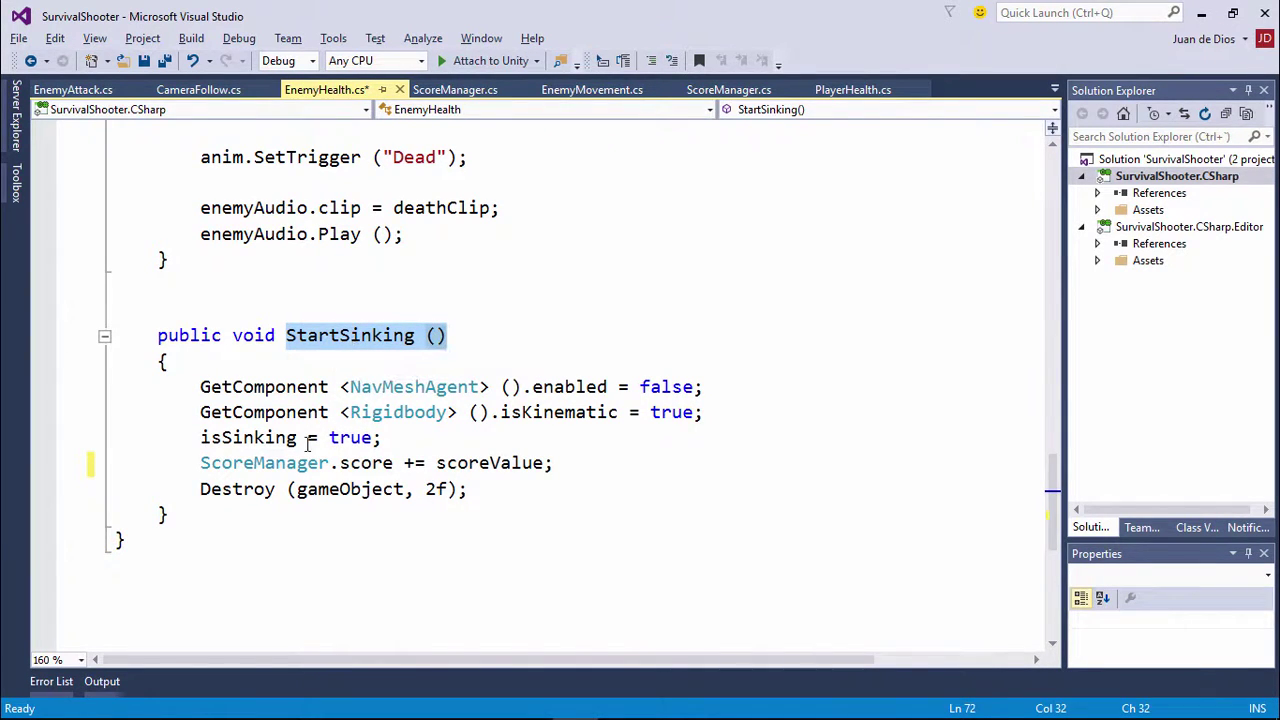
{"action": "left_click_drag", "start_coordinate": [202, 463], "coordinate": [397, 463]}
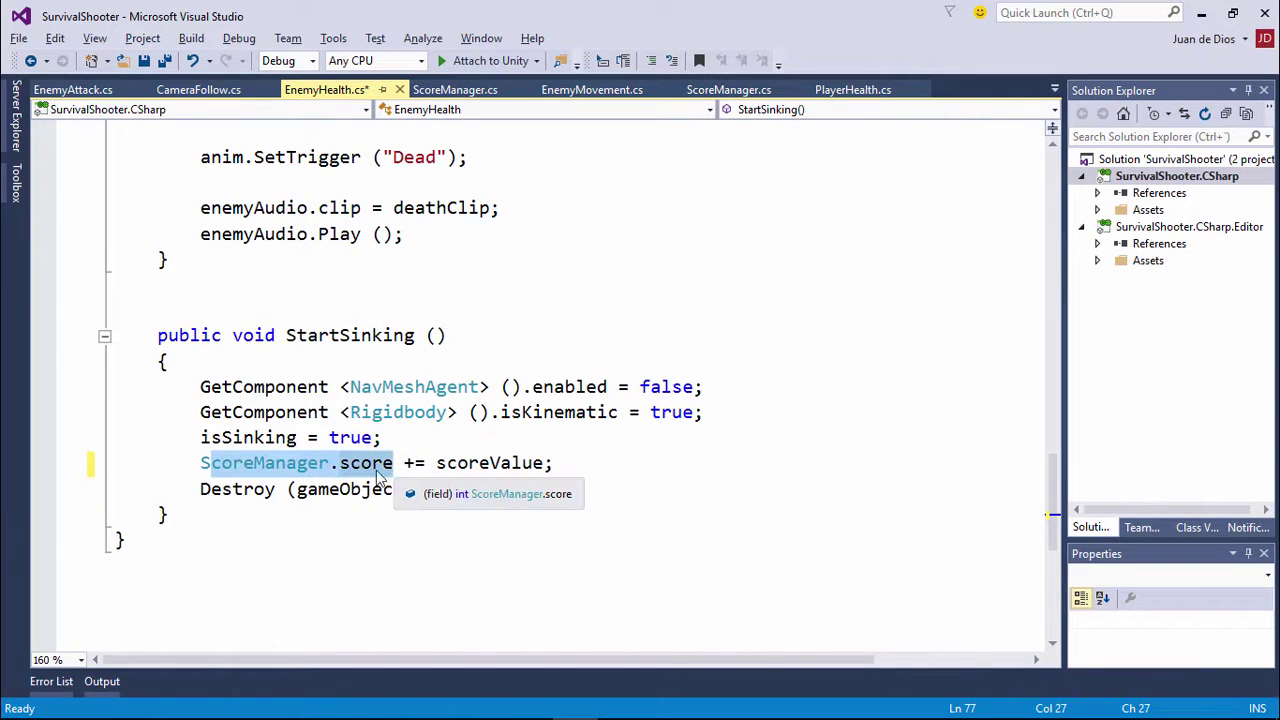
{"action": "double_click", "coordinate": [483, 468]}
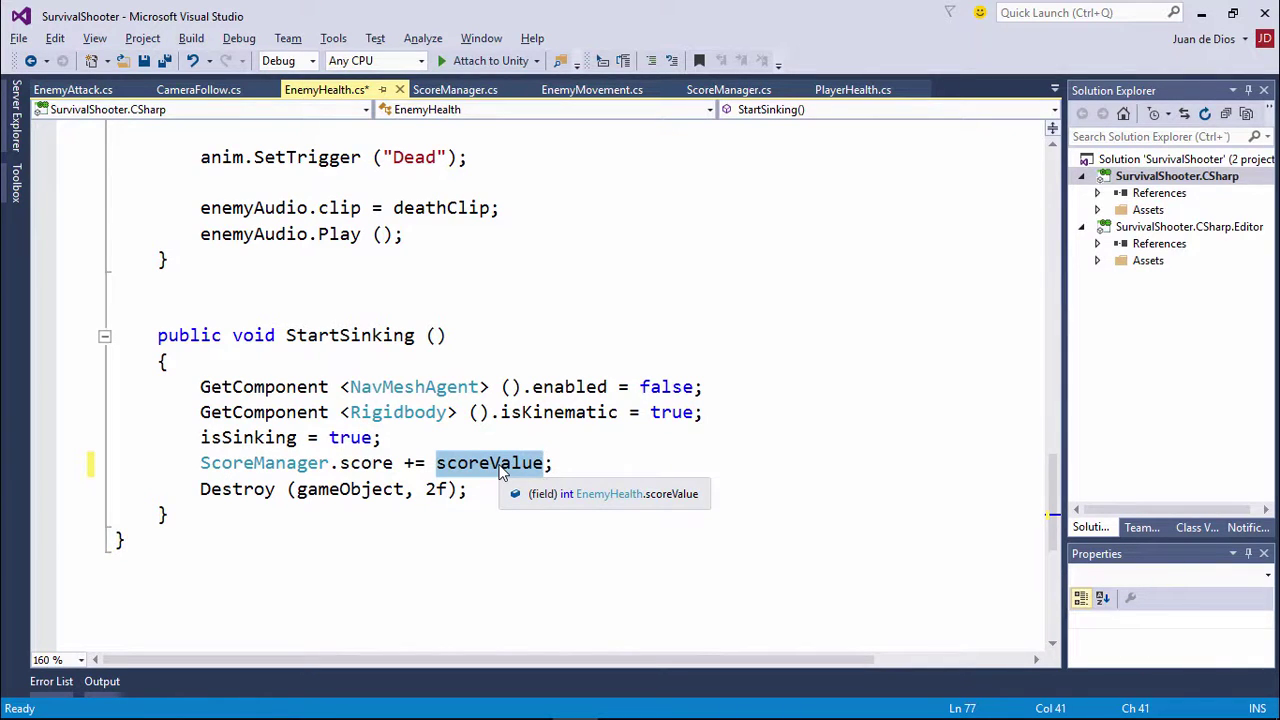
Step: Save EnemyHealth.cs and return to Unity
{"action": "left_click", "coordinate": [494, 353]}
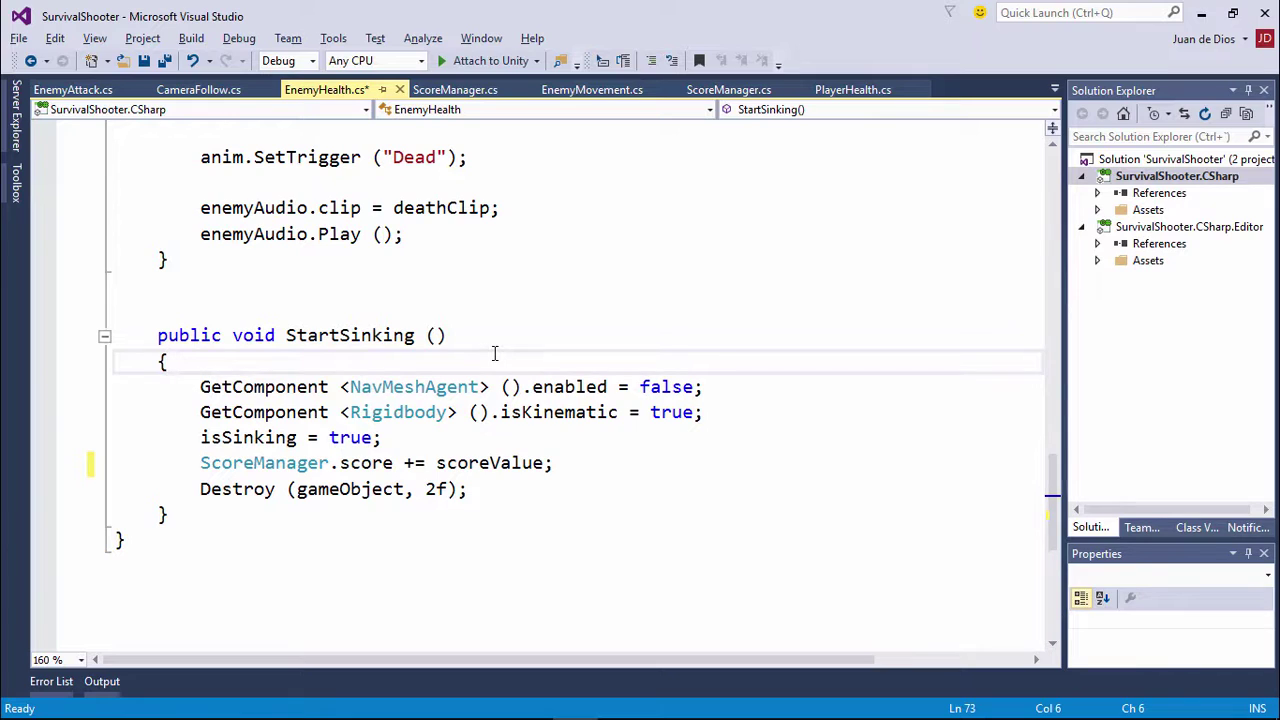
{"action": "key", "text": "ctrl+s"}
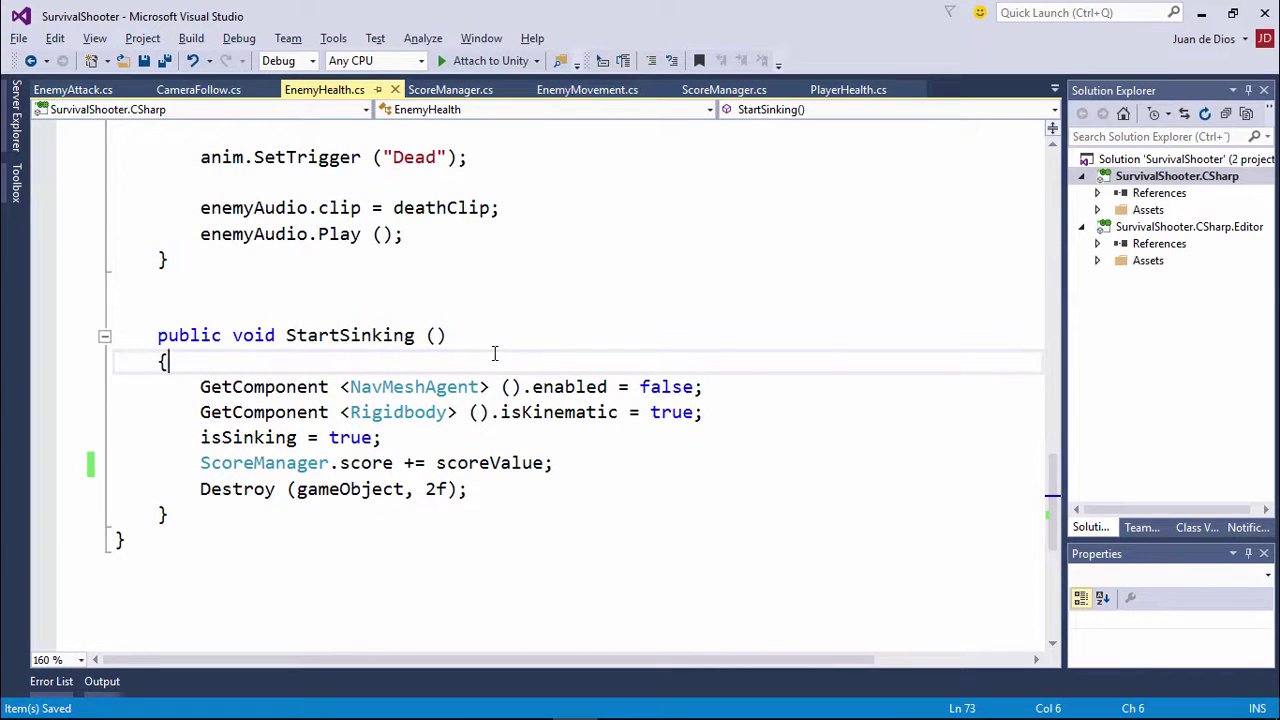
{"action": "key", "text": "alt+Tab"}
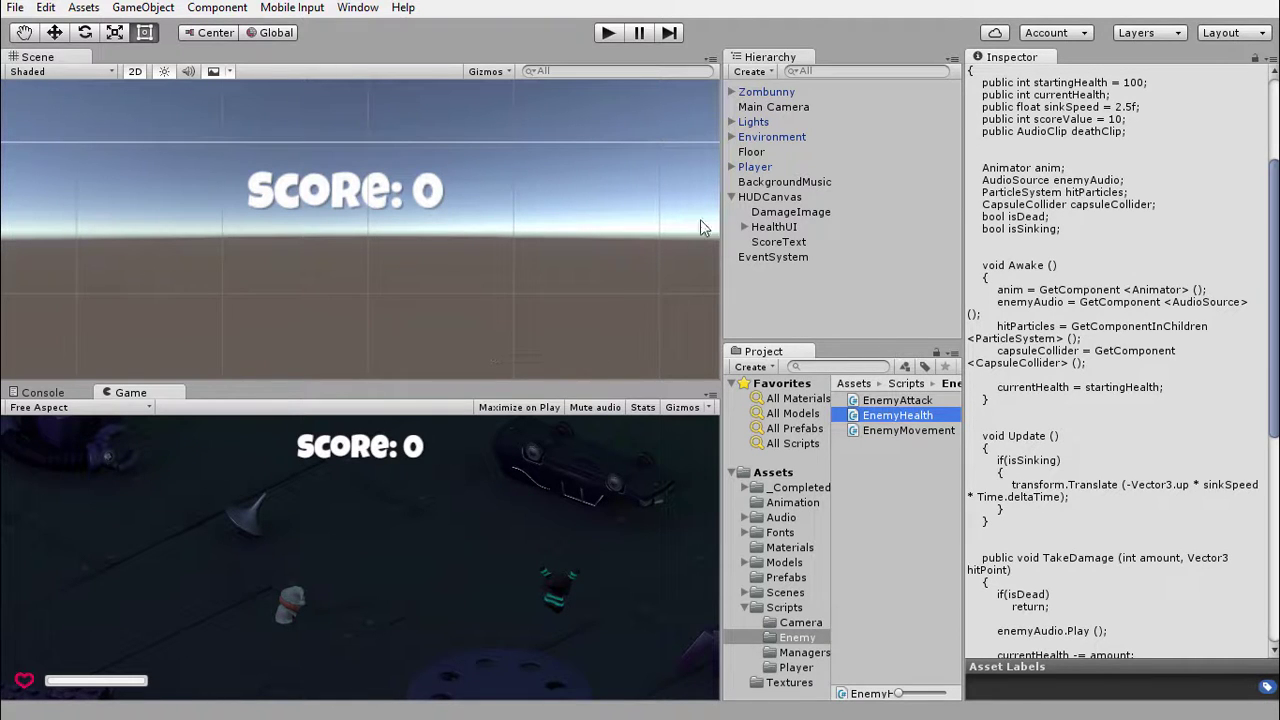
Step: Confirm Zombunny's Enemy Health Score Value is 10 and enter Play mode
{"action": "left_click", "coordinate": [764, 93]}
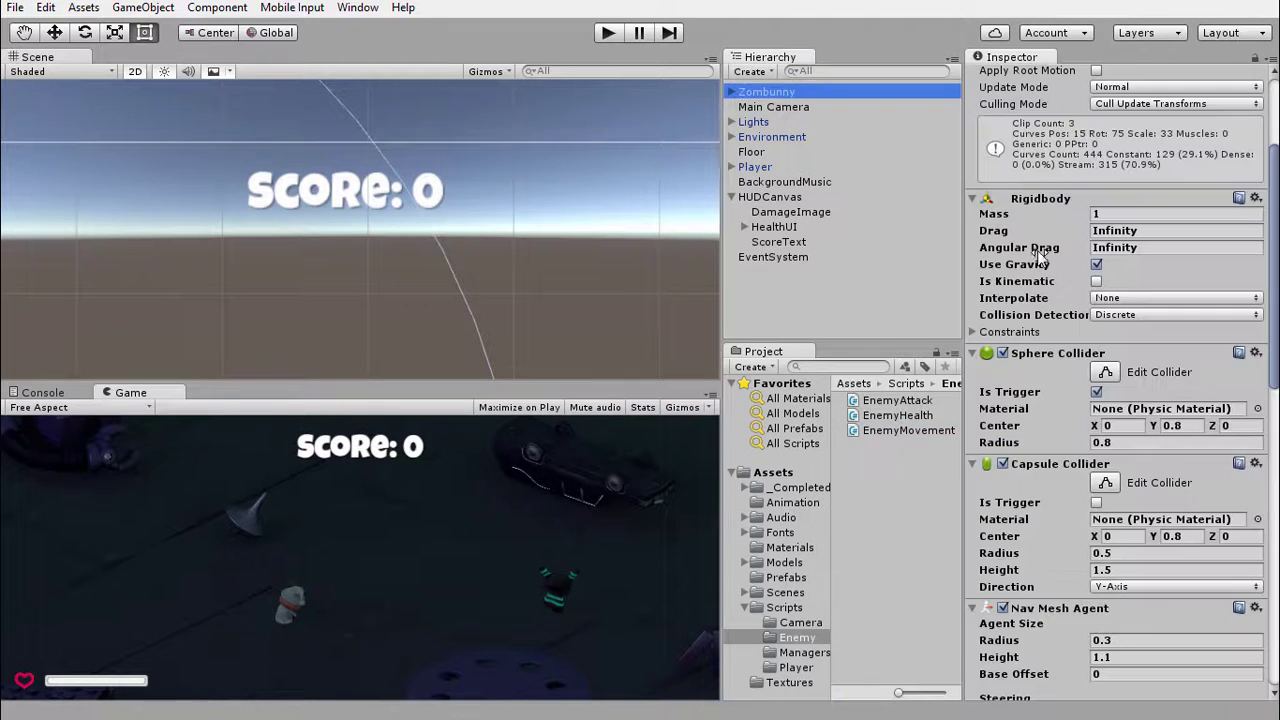
{"action": "scroll", "coordinate": [1076, 415], "scroll_direction": "down", "scroll_amount": 2}
{"action": "scroll", "coordinate": [1076, 415], "scroll_direction": "down", "scroll_amount": 8}
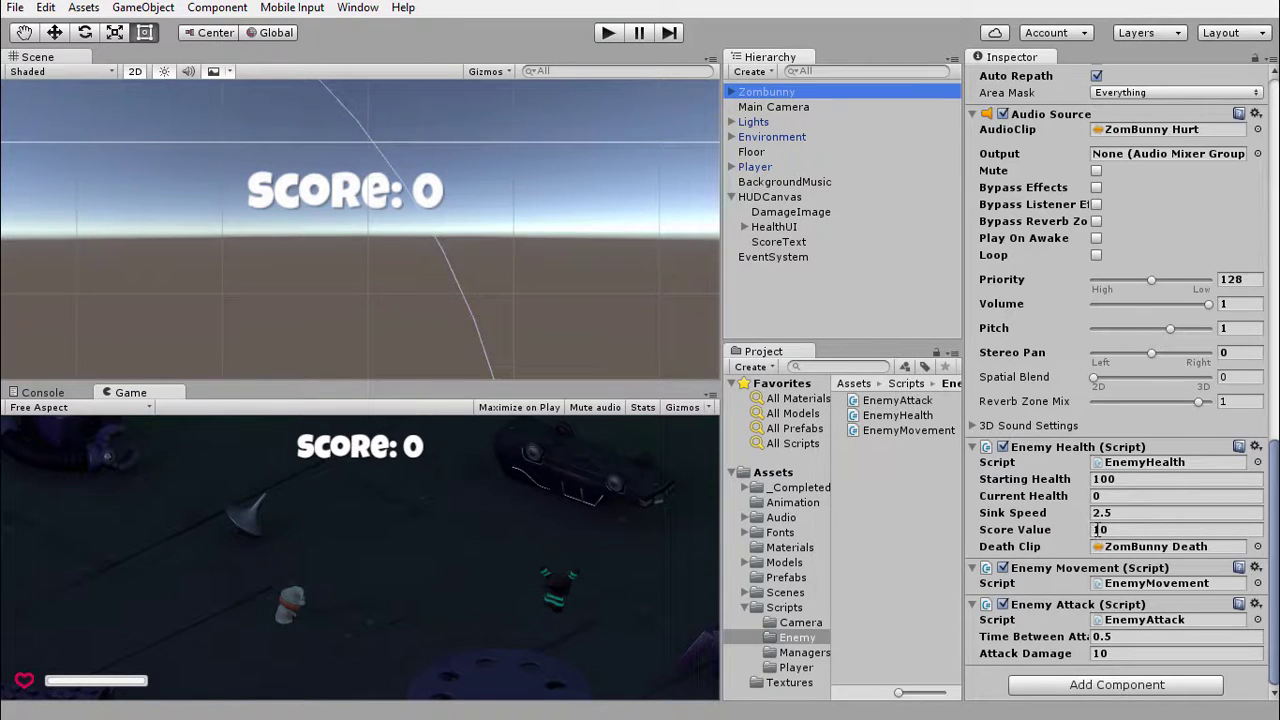
{"action": "left_click", "coordinate": [603, 33]}
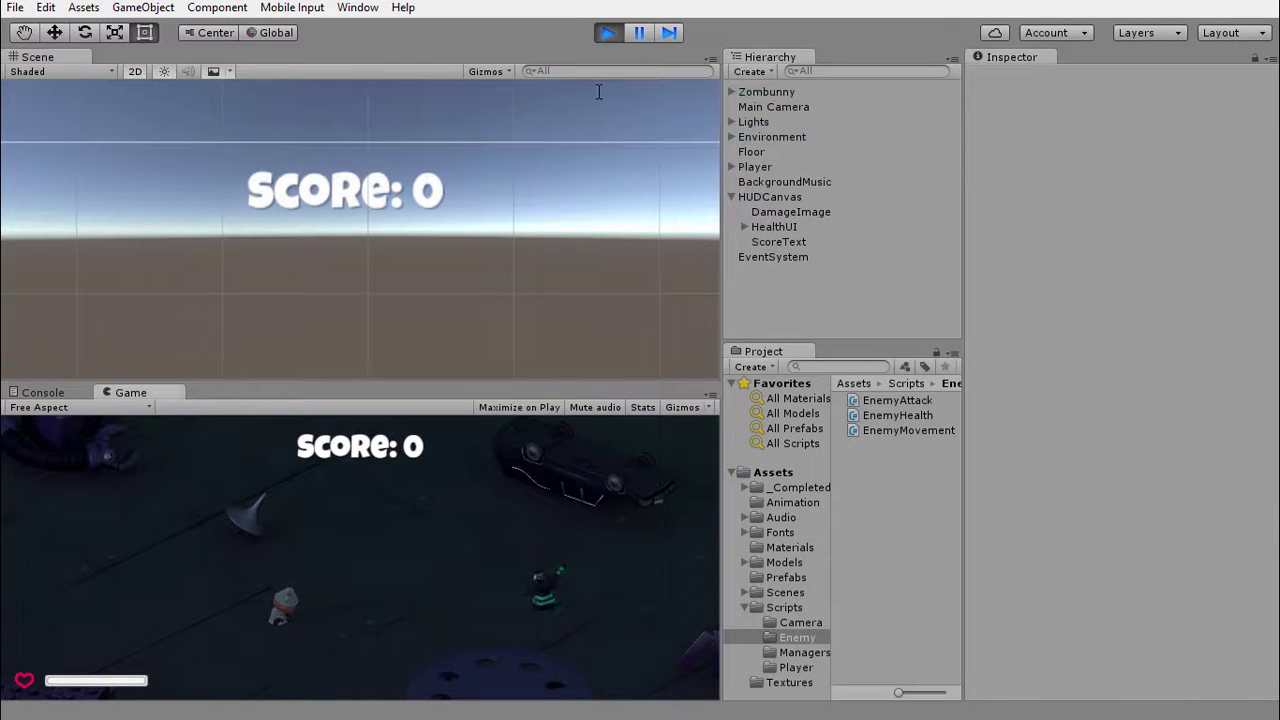
Step: Shoot a Zombunny so the score reaches 10, then stop Play mode
{"action": "left_click", "coordinate": [549, 494]}
{"action": "left_click_drag", "start_coordinate": [529, 587], "coordinate": [474, 512]}
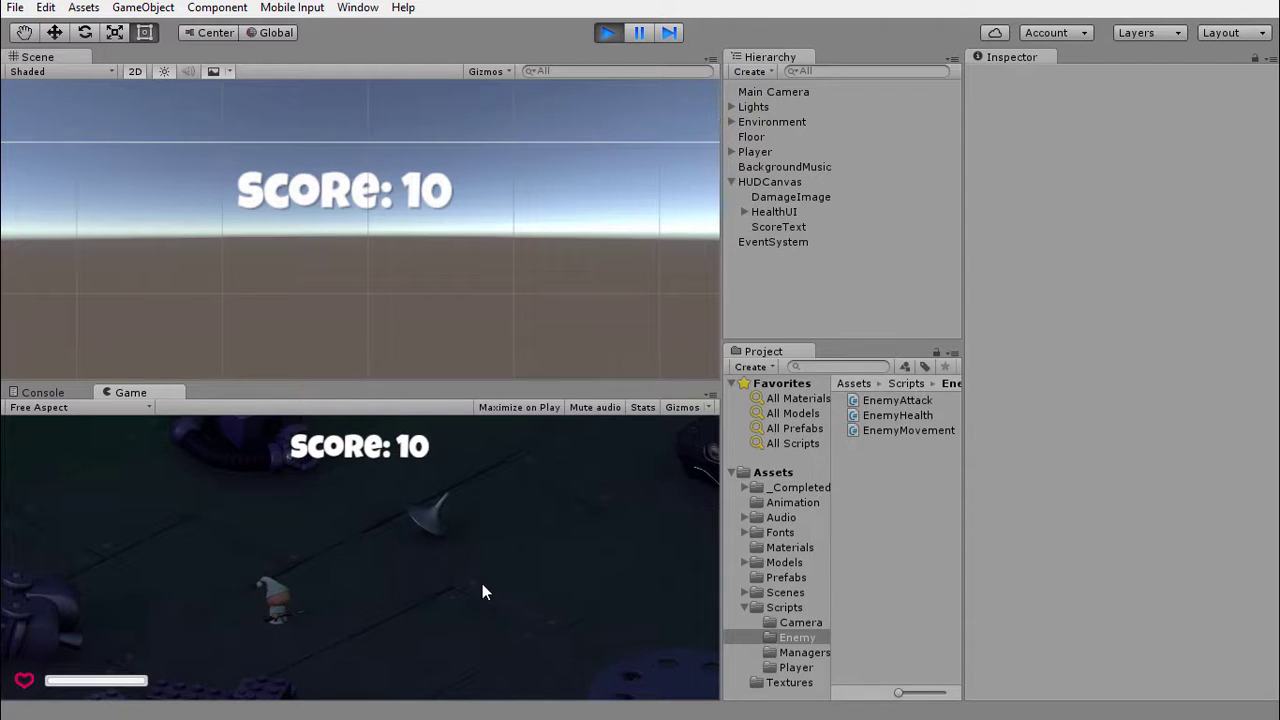
{"action": "left_click", "coordinate": [606, 33]}
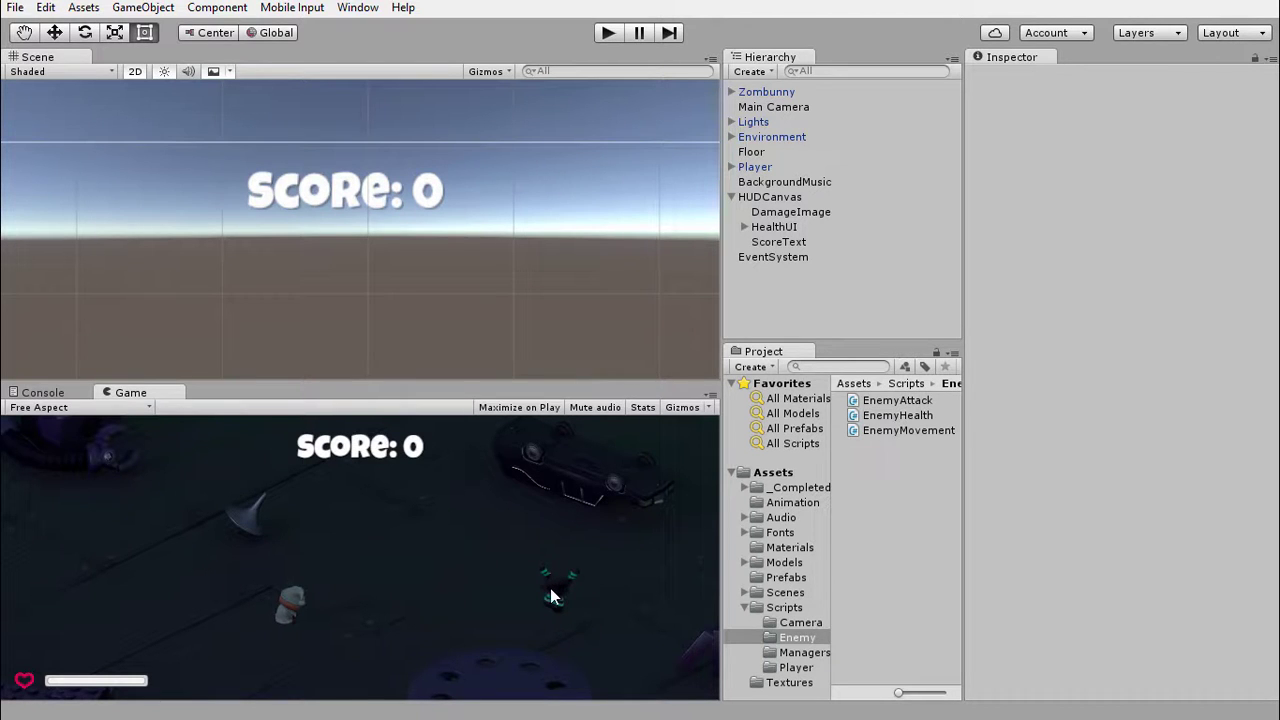
Step: Drag the scene's Zombunny into Assets/Prefabs as a prefab, then switch the Scene view to 3D
{"action": "left_click", "coordinate": [786, 578]}
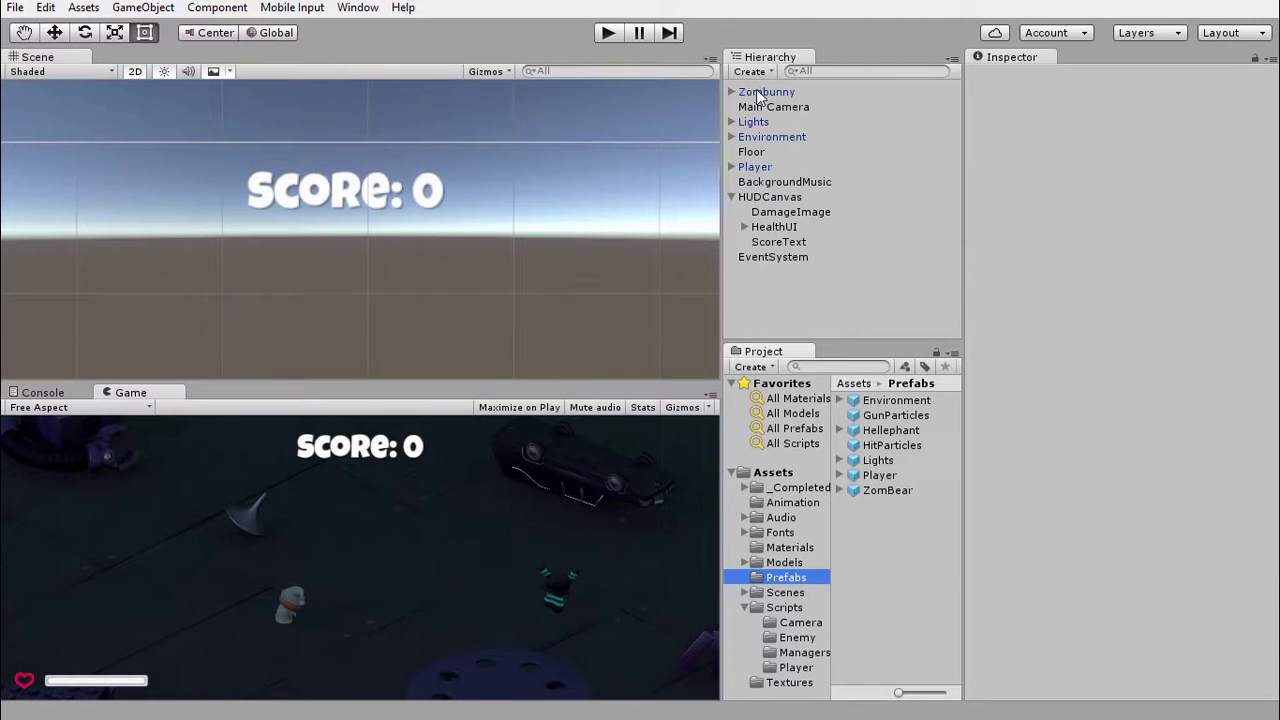
{"action": "left_click", "coordinate": [760, 94]}
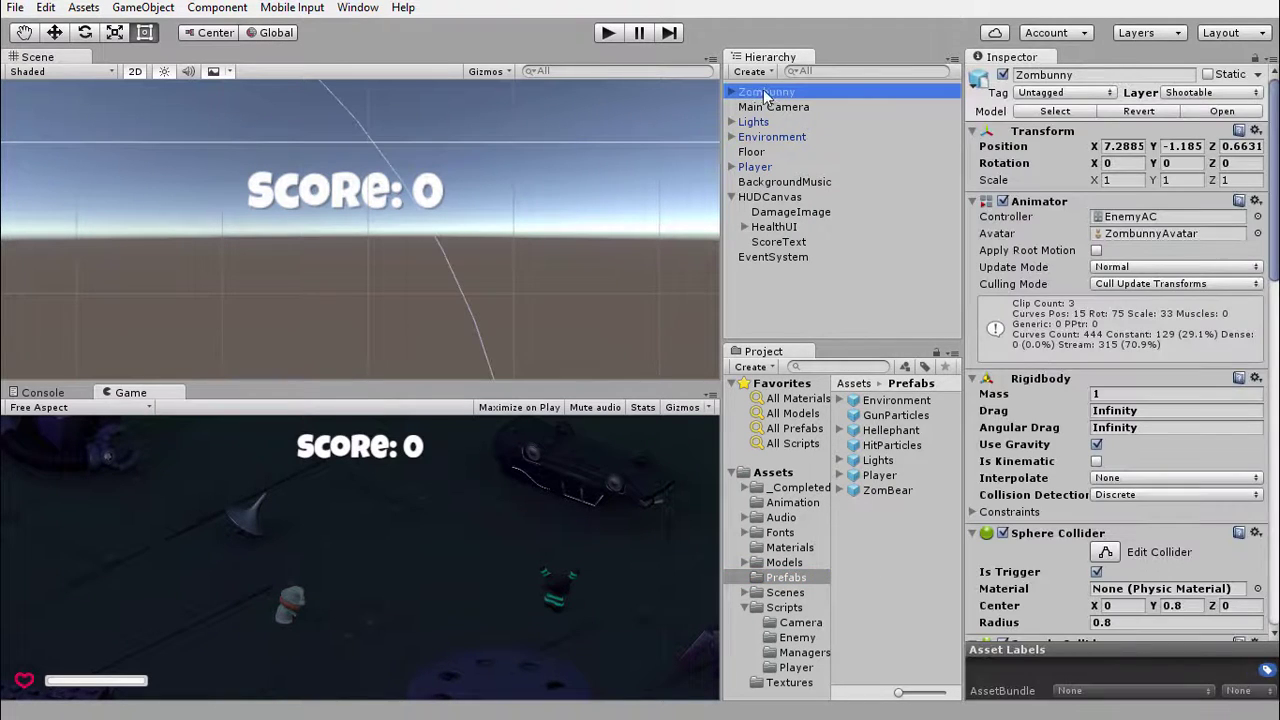
{"action": "scroll", "coordinate": [1084, 399], "scroll_direction": "down", "scroll_amount": 2}
{"action": "scroll", "coordinate": [1059, 410], "scroll_direction": "down", "scroll_amount": 4}
{"action": "scroll", "coordinate": [1059, 281], "scroll_direction": "up", "scroll_amount": 6}
{"action": "left_click_drag", "start_coordinate": [763, 94], "coordinate": [889, 548]}
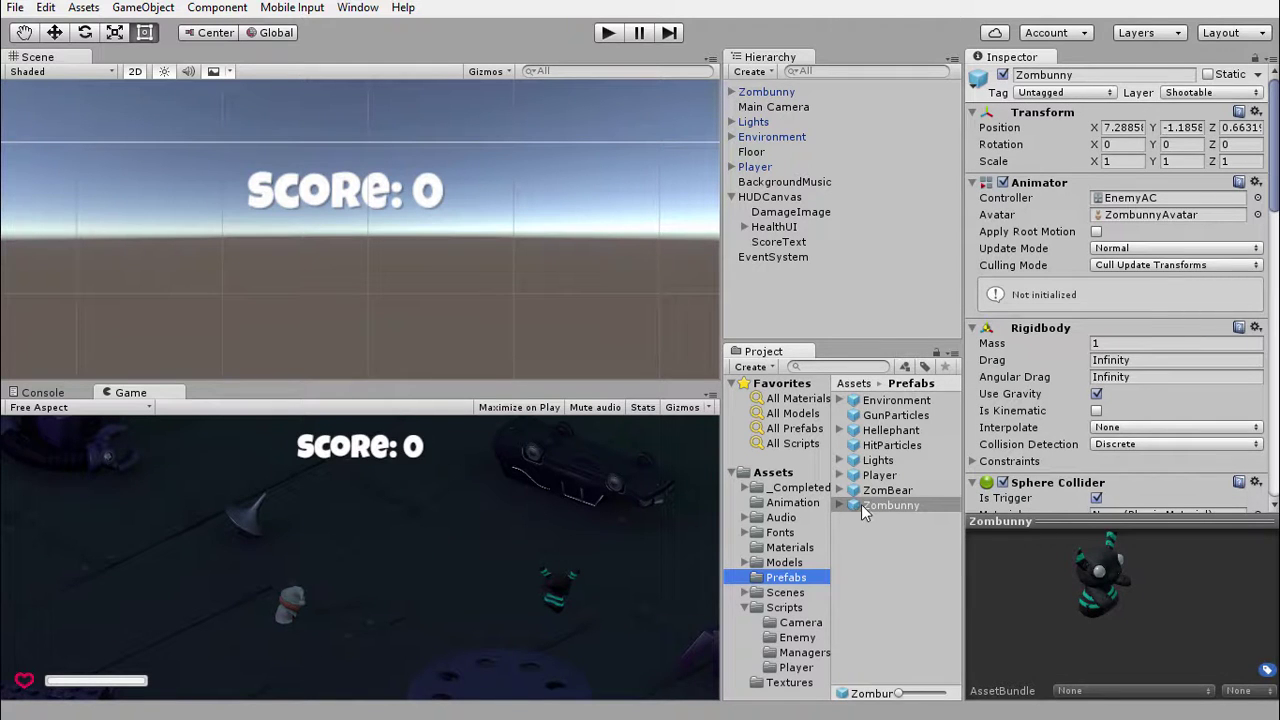
{"action": "left_click", "coordinate": [133, 71]}
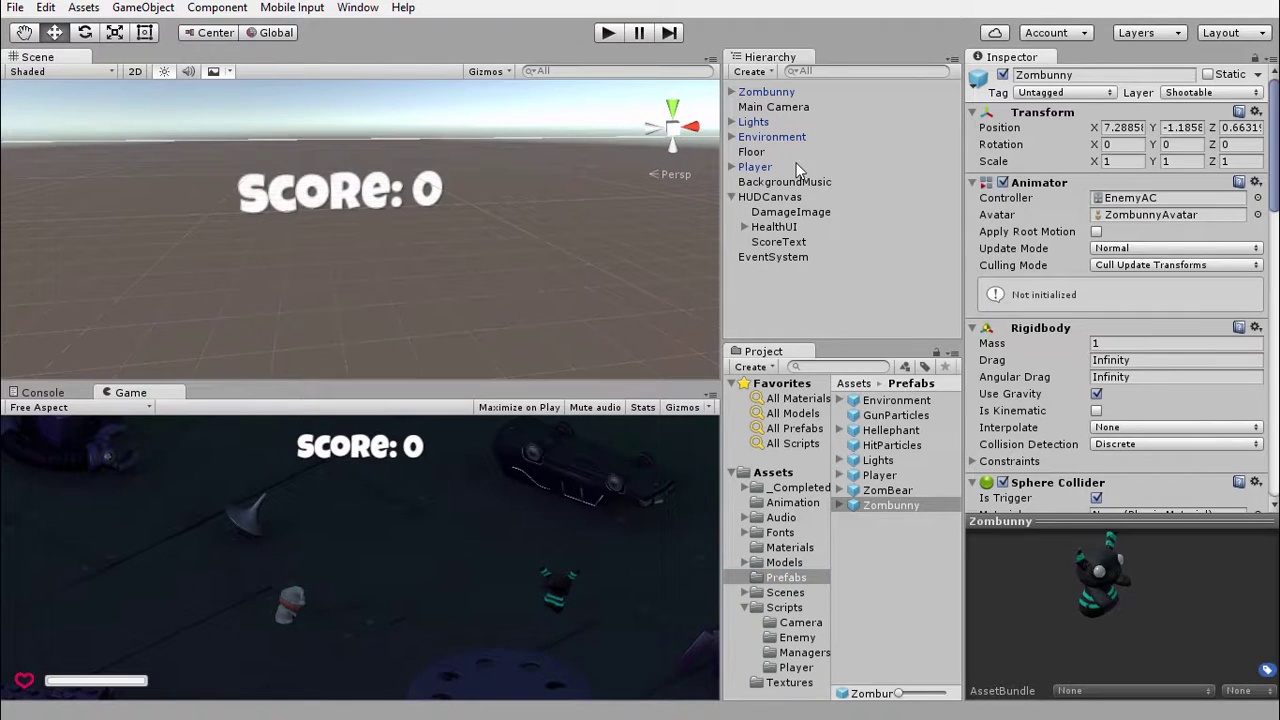
Step: Frame the Player and drop four Zombunny prefab copies at different spots on the floor
{"action": "double_click", "coordinate": [755, 167]}
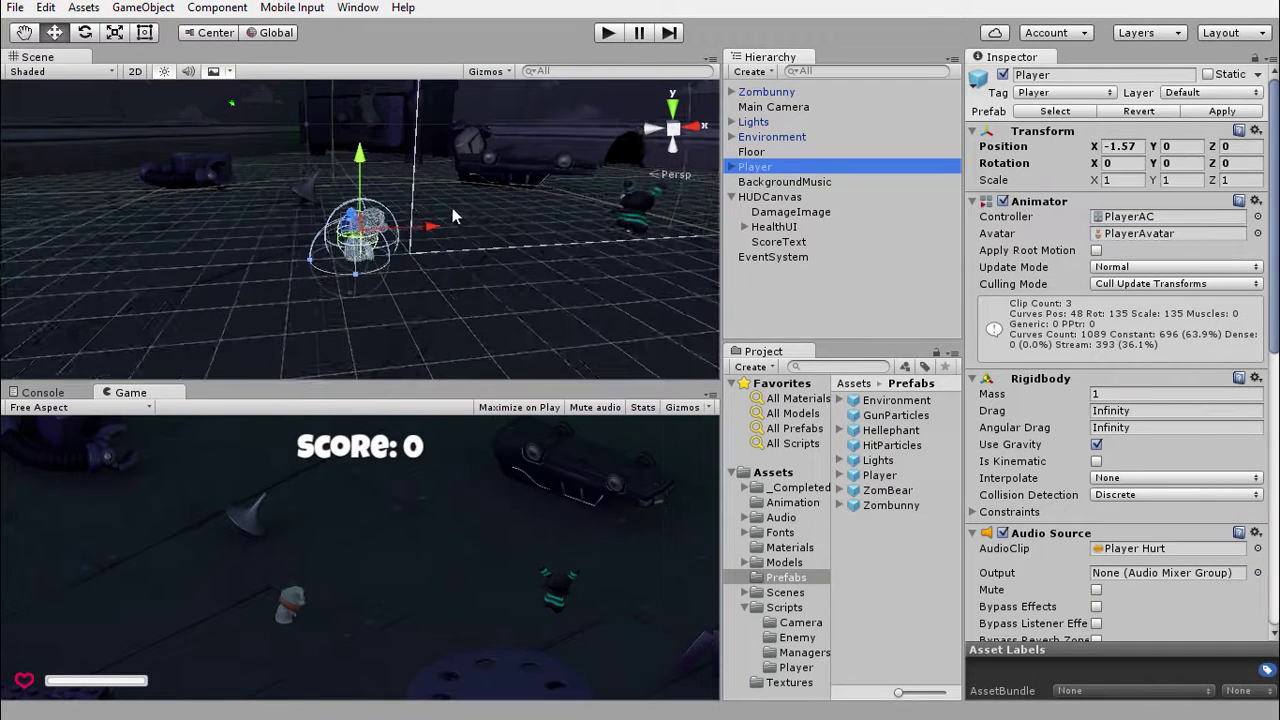
{"action": "left_click_drag", "start_coordinate": [452, 207], "coordinate": [533, 268], "text": "alt"}
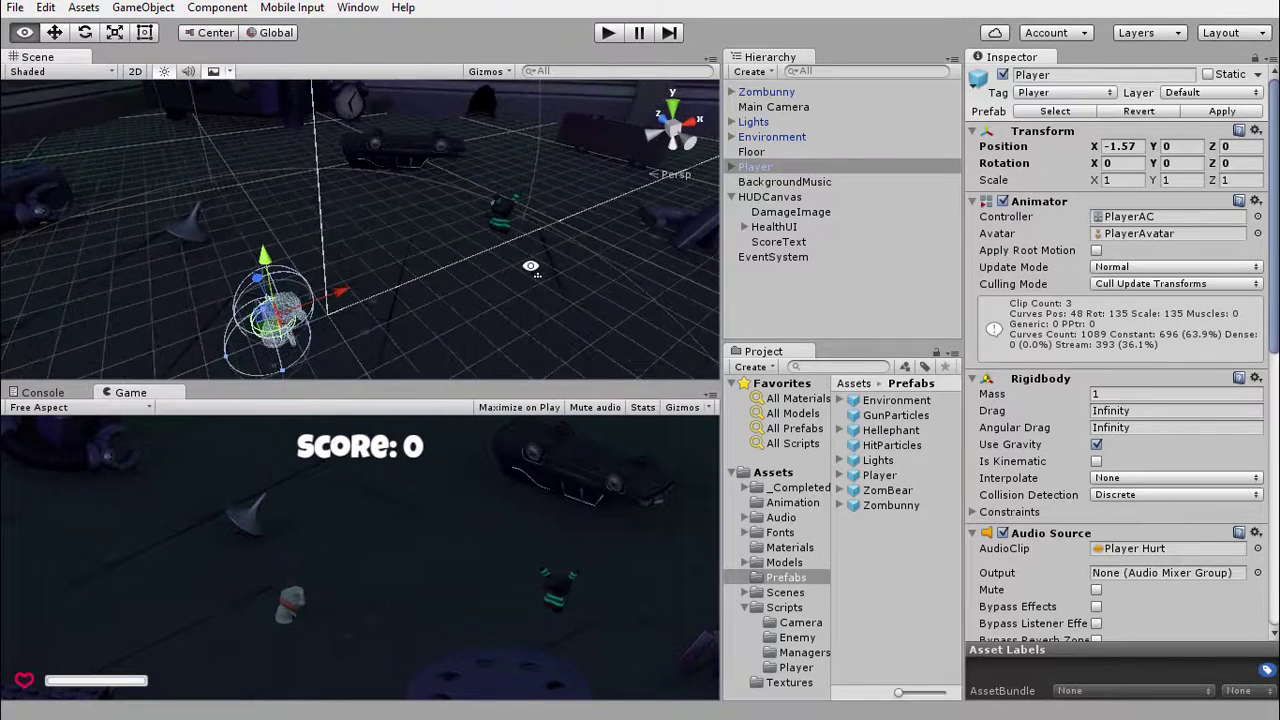
{"action": "left_click", "coordinate": [883, 510]}
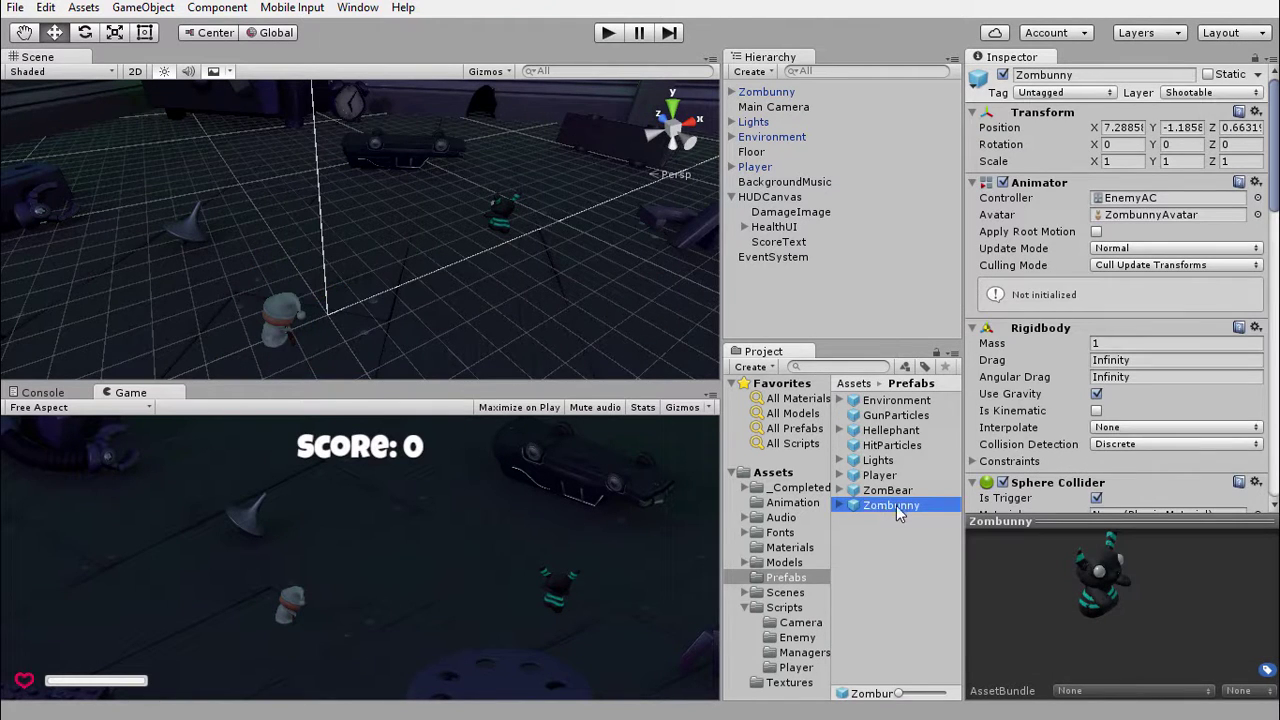
{"action": "left_click_drag", "start_coordinate": [897, 512], "coordinate": [650, 280]}
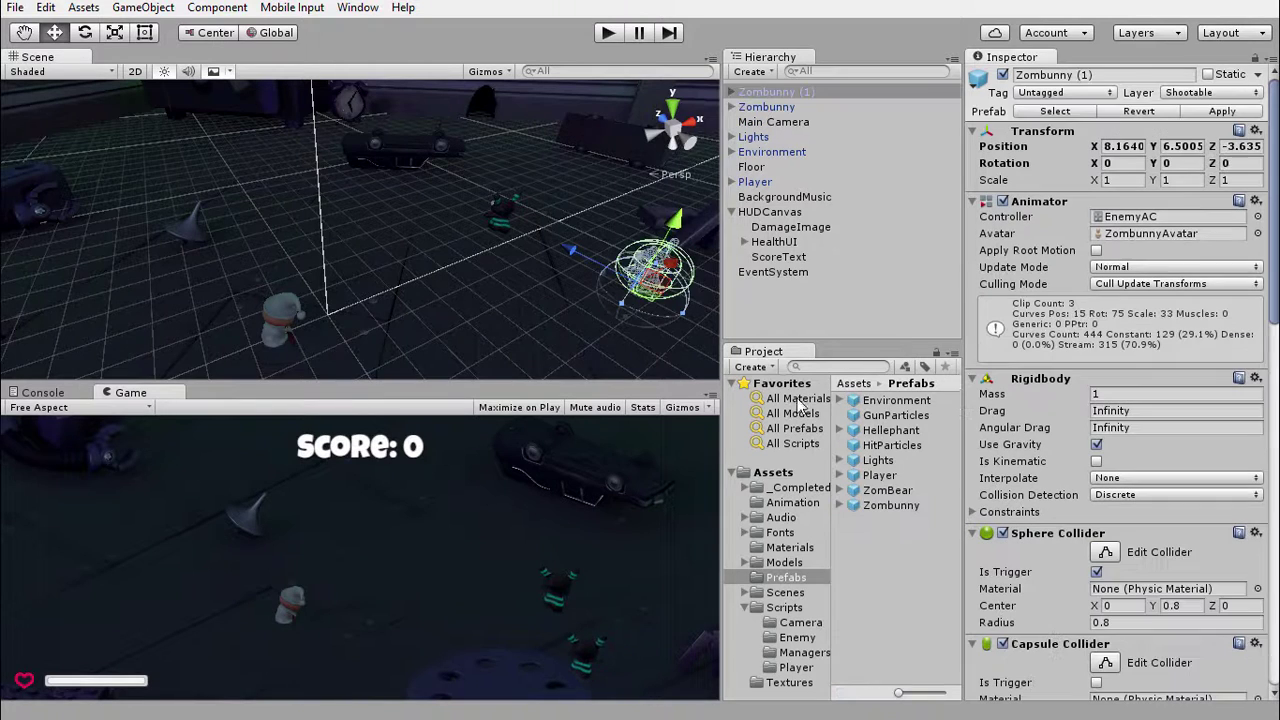
{"action": "left_click_drag", "start_coordinate": [878, 508], "coordinate": [158, 155]}
{"action": "left_click_drag", "start_coordinate": [903, 509], "coordinate": [292, 178]}
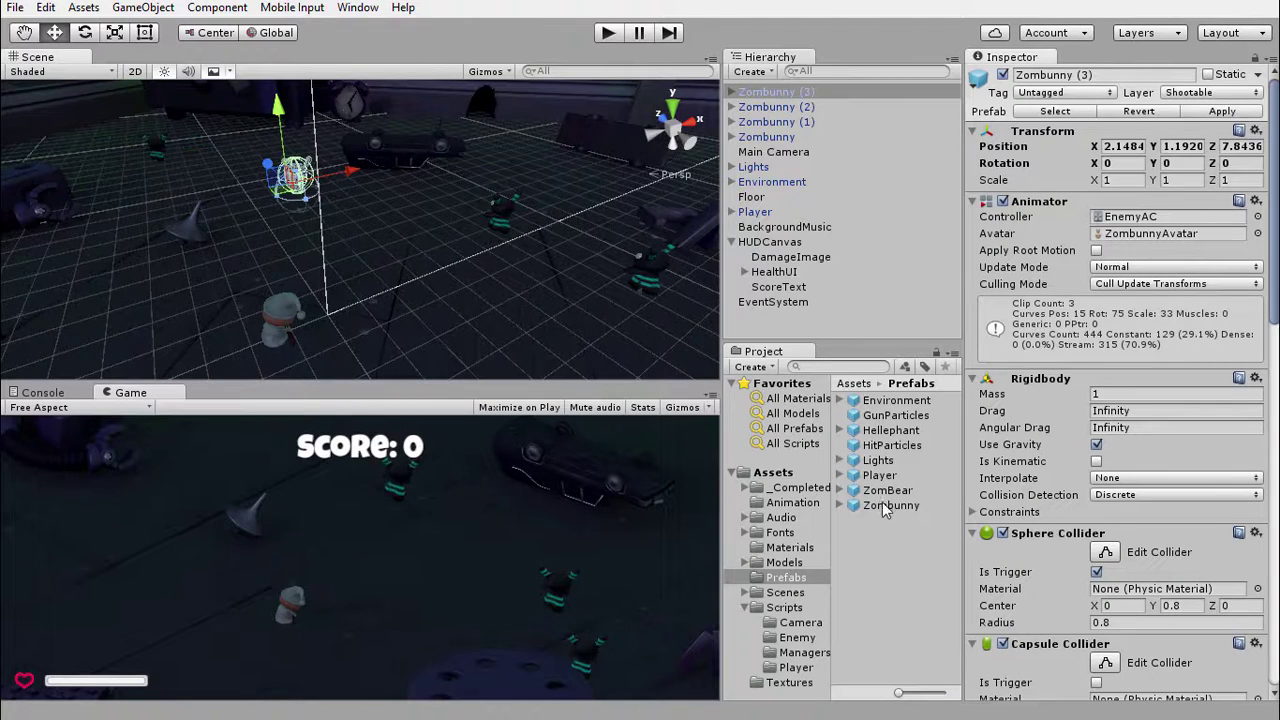
{"action": "left_click_drag", "start_coordinate": [888, 506], "coordinate": [519, 168]}
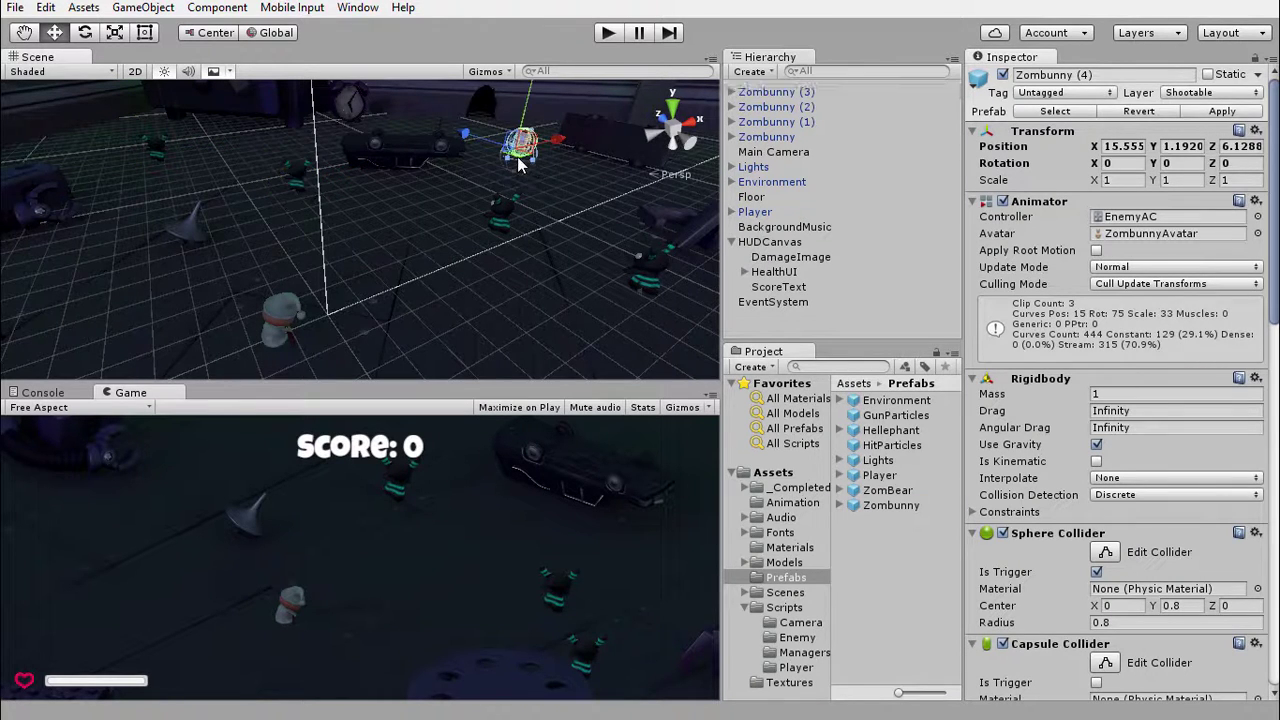
{"action": "left_click", "coordinate": [607, 33]}
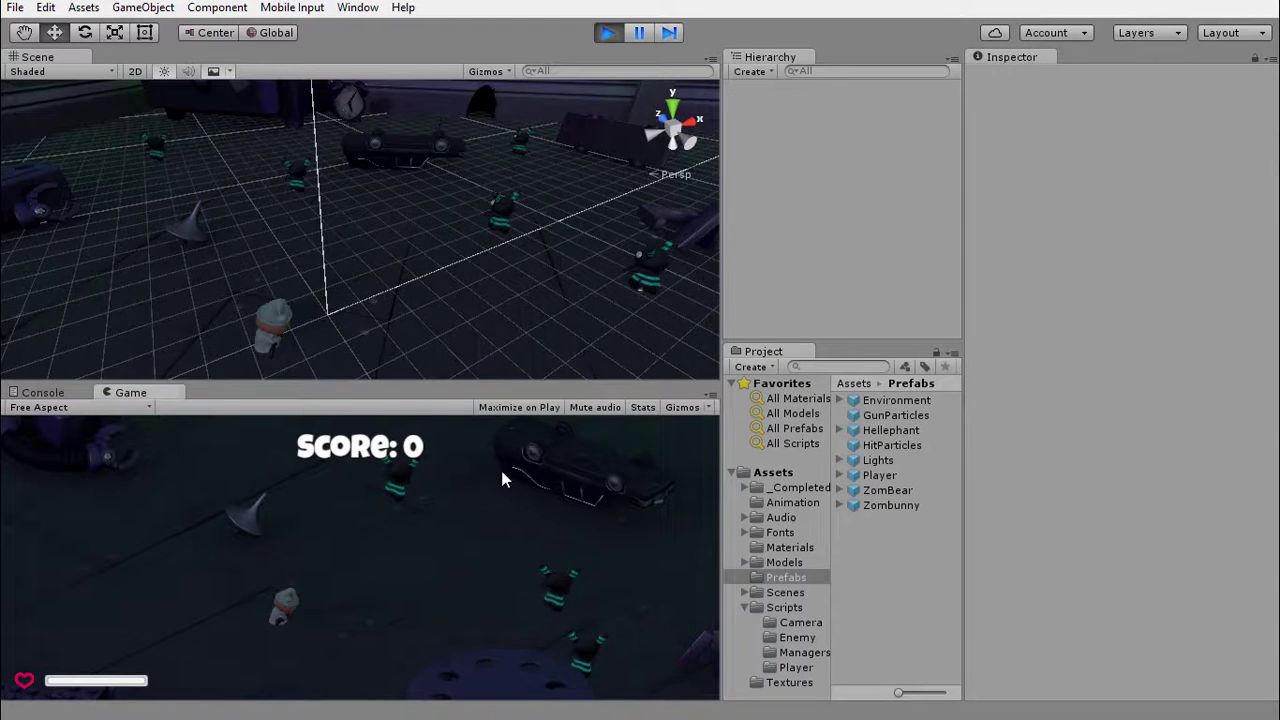
{"action": "left_click", "coordinate": [438, 511]}
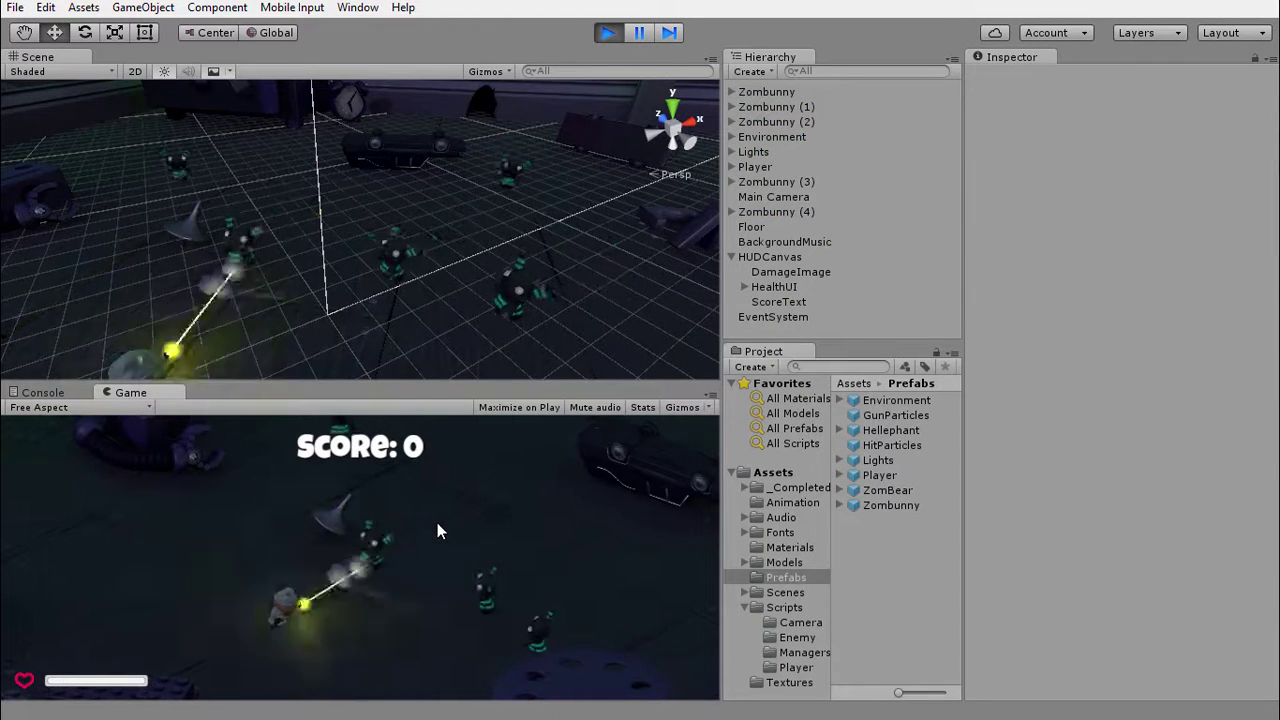
{"action": "left_click", "coordinate": [485, 598]}
{"action": "left_click", "coordinate": [514, 621]}
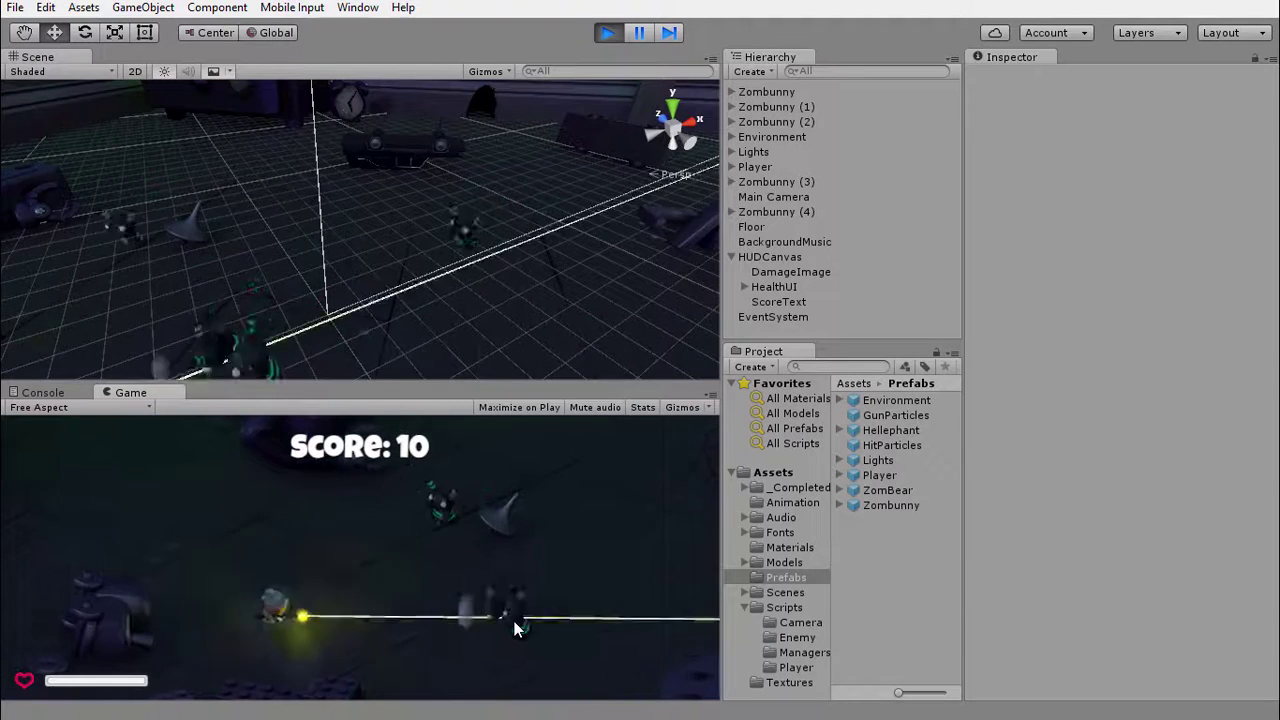
{"action": "left_click", "coordinate": [506, 628]}
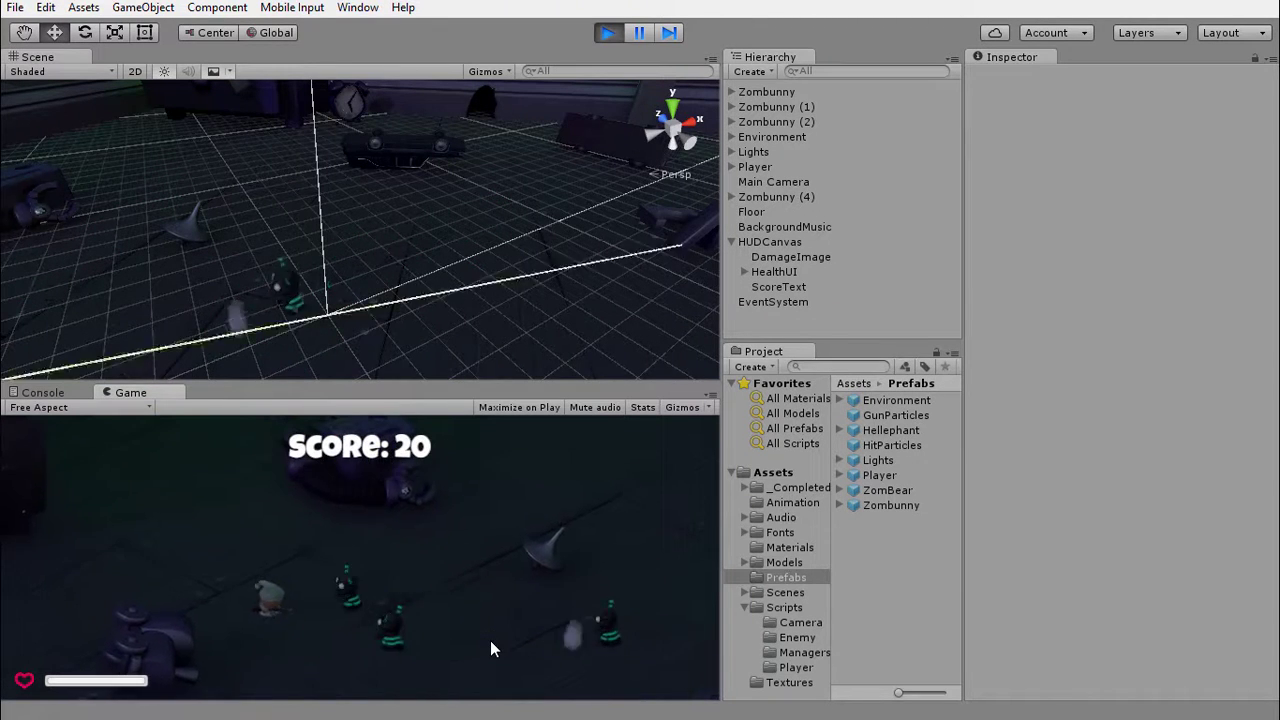
{"action": "left_click", "coordinate": [511, 651]}
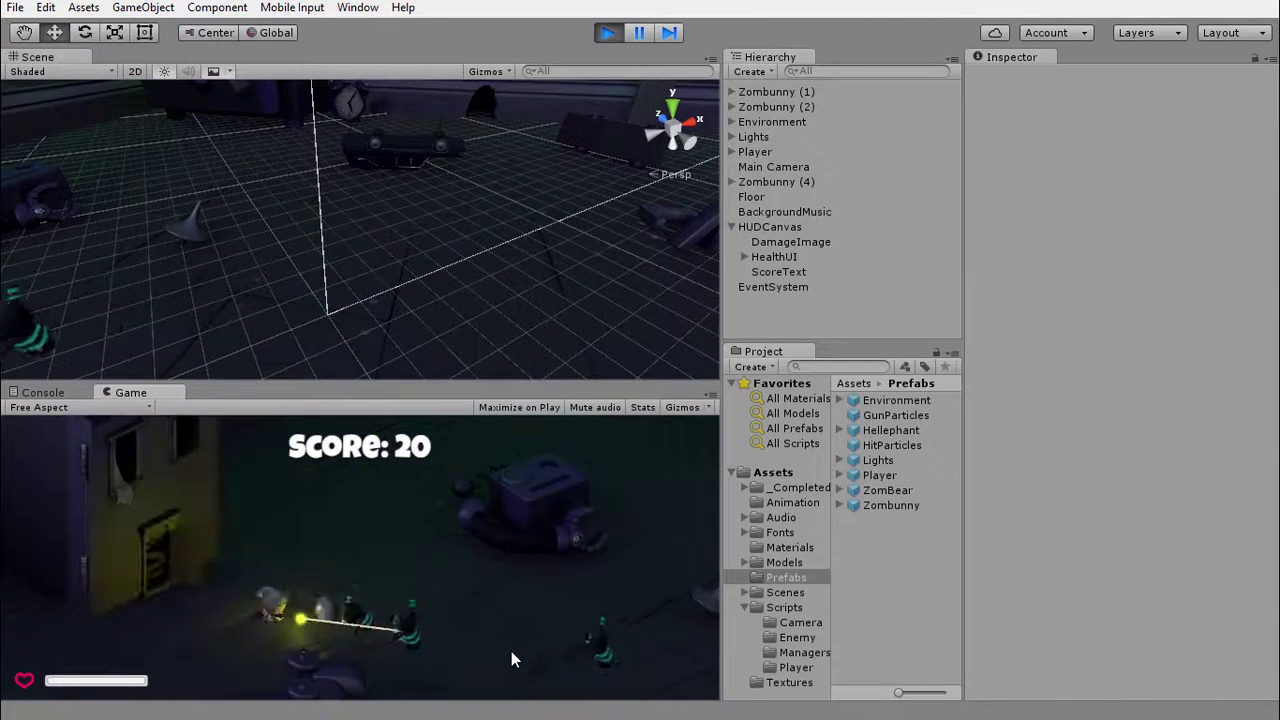
{"action": "left_click", "coordinate": [577, 645]}
{"action": "left_click", "coordinate": [577, 642]}
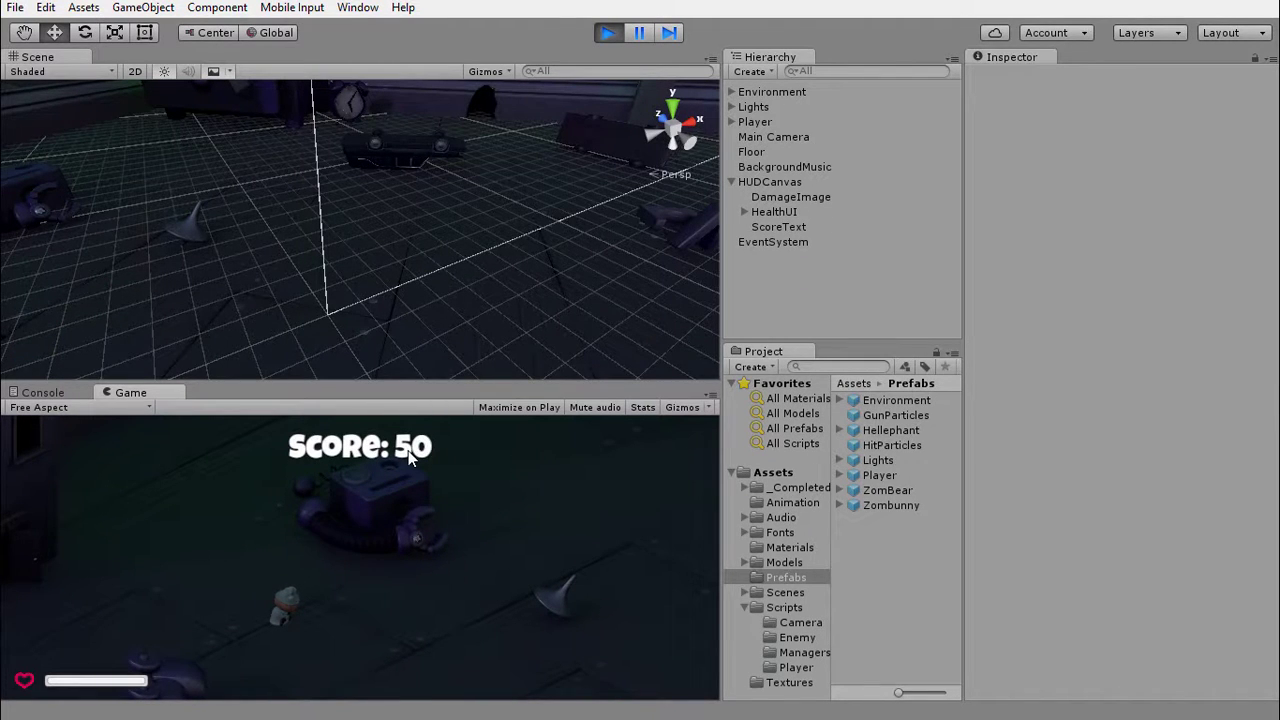
{"action": "left_click", "coordinate": [606, 33]}
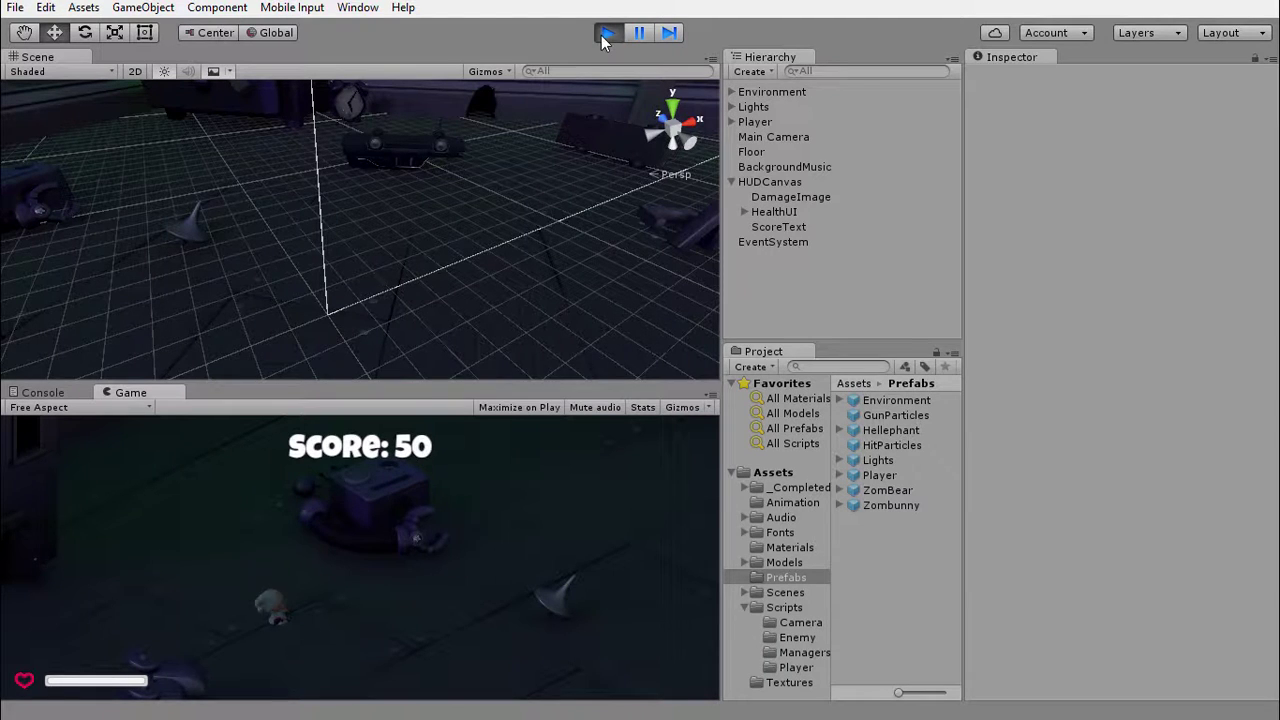